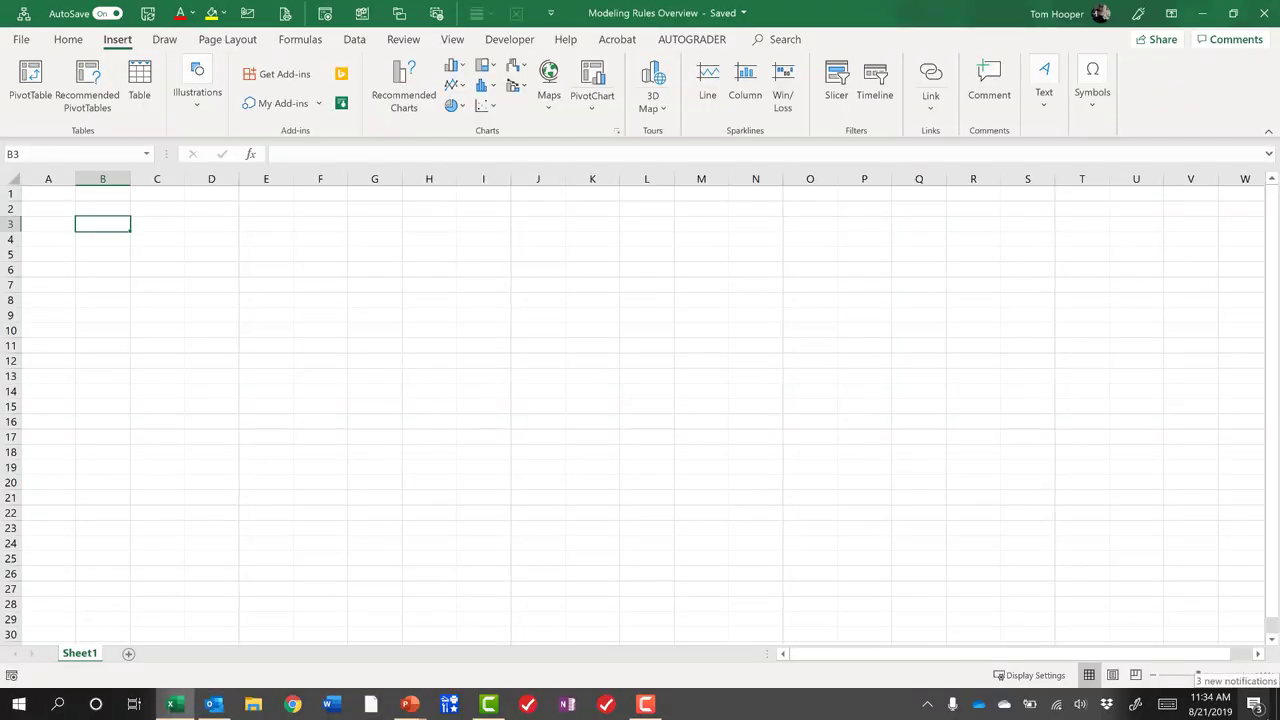
Enter the starting values 1 in B3 and 2 in B4.
text(1)
key(Return)
text(2)
key(Return)
key(Up)
key(Up)
Select B3:B4 and fill the series down to B12, reaching 10.
key(shift+Down)
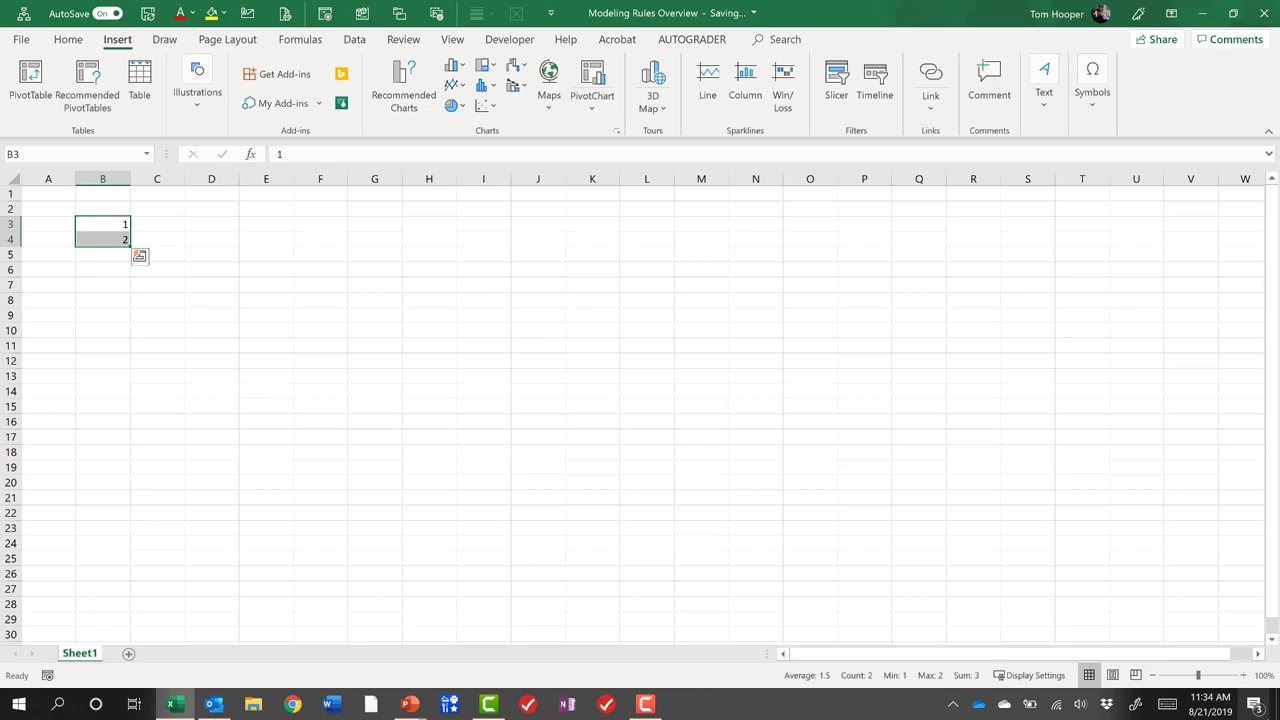
key(Up)
key(Down)
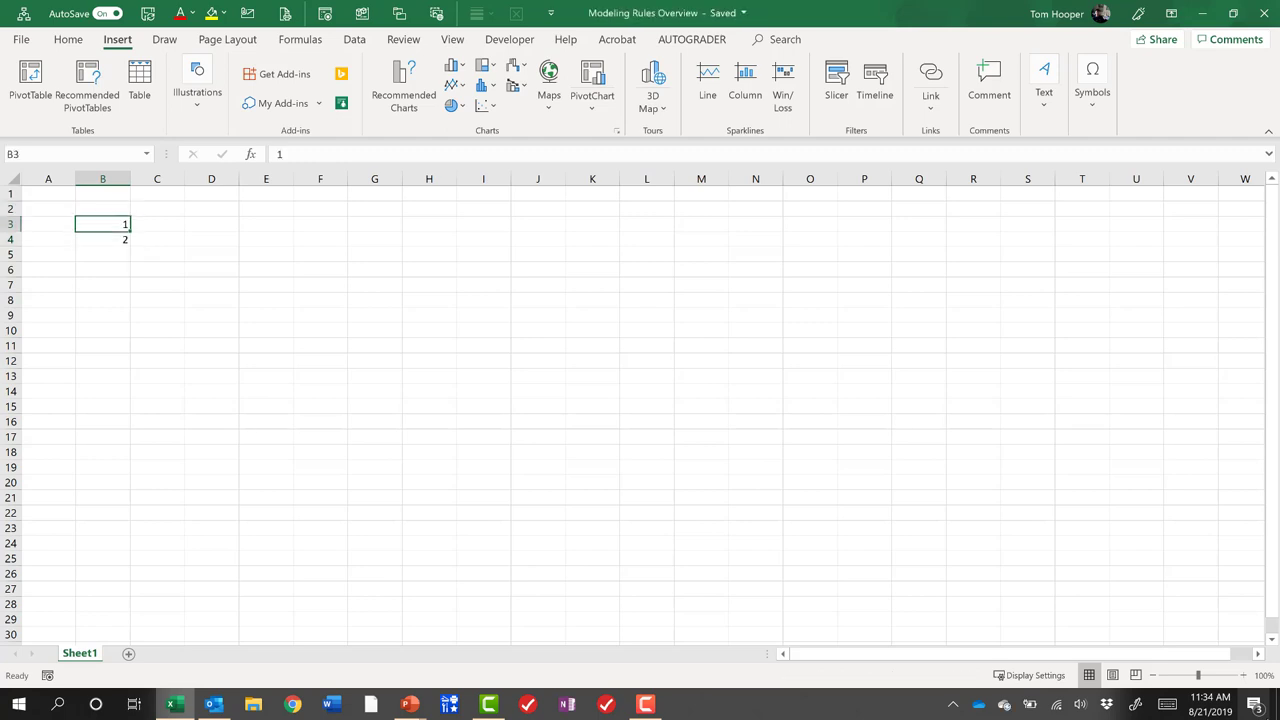
key(shift+Down)
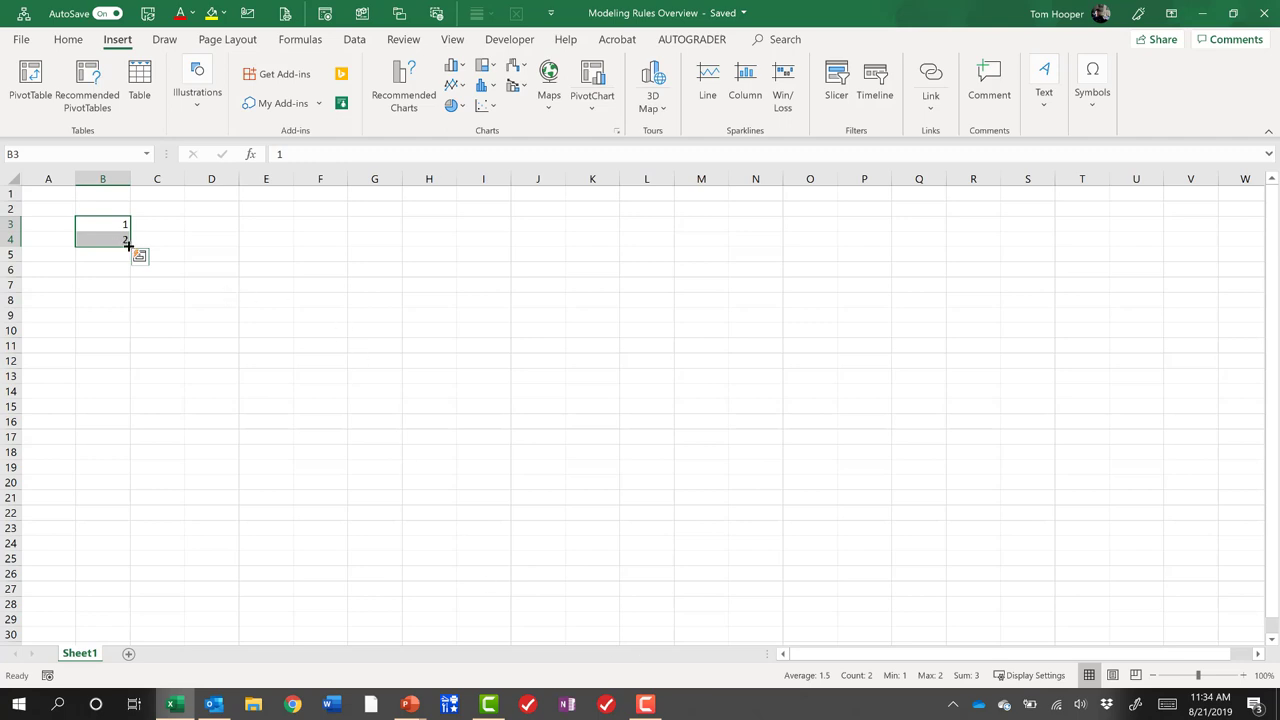
drag(128, 246, 127, 371)
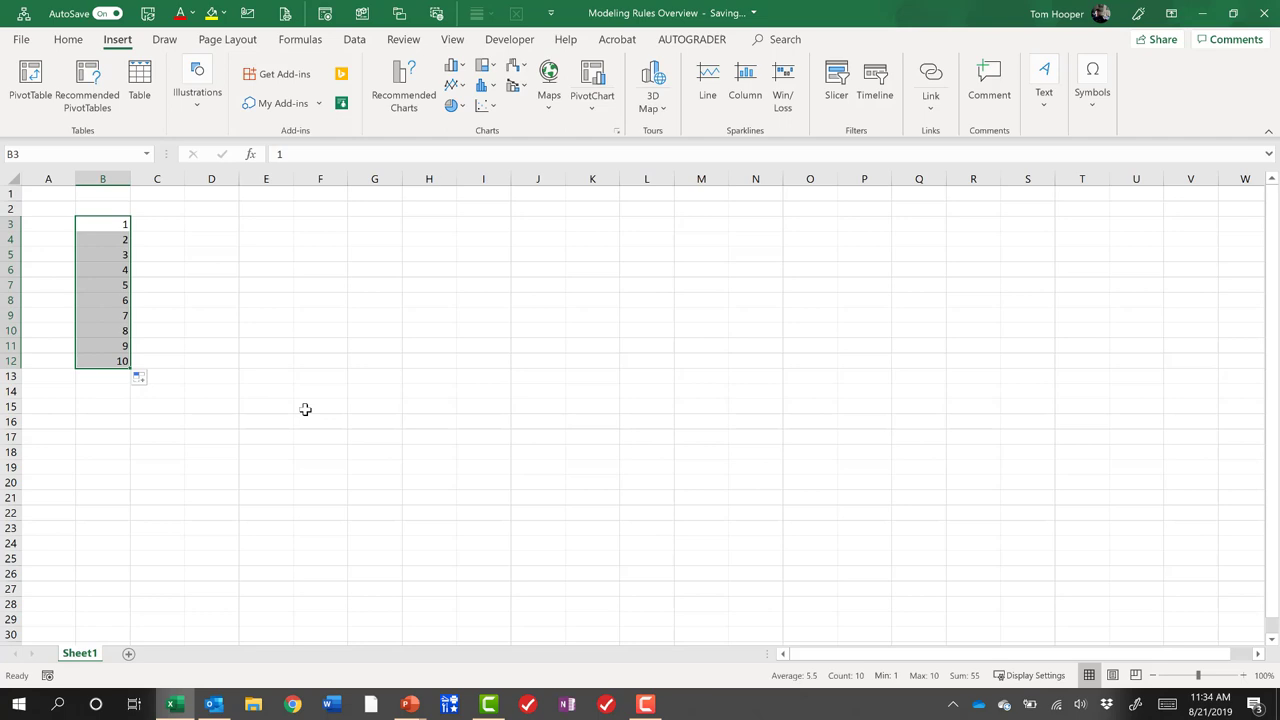
Copy B3:B12 and paste it transposed at C2, putting 1–10 across C2:L2.
key(ctrl+c)
key(Up)
key(Right)
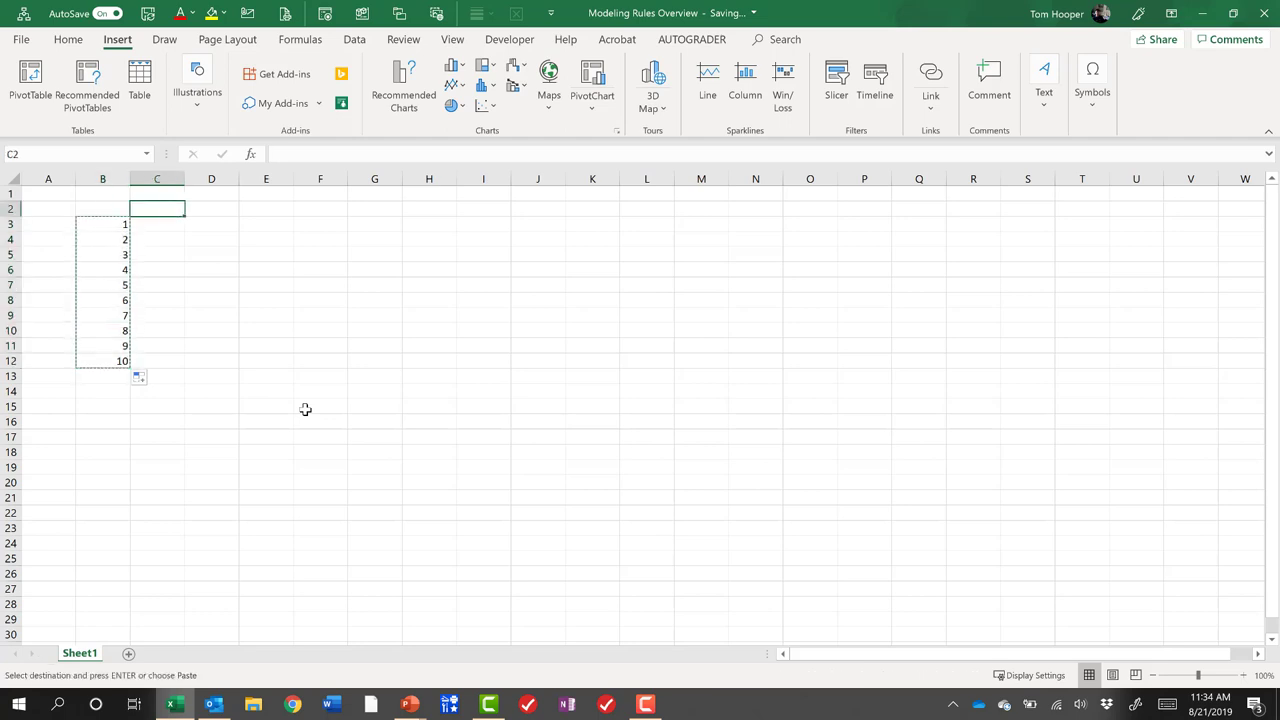
key(ctrl+alt+v)
key(e)
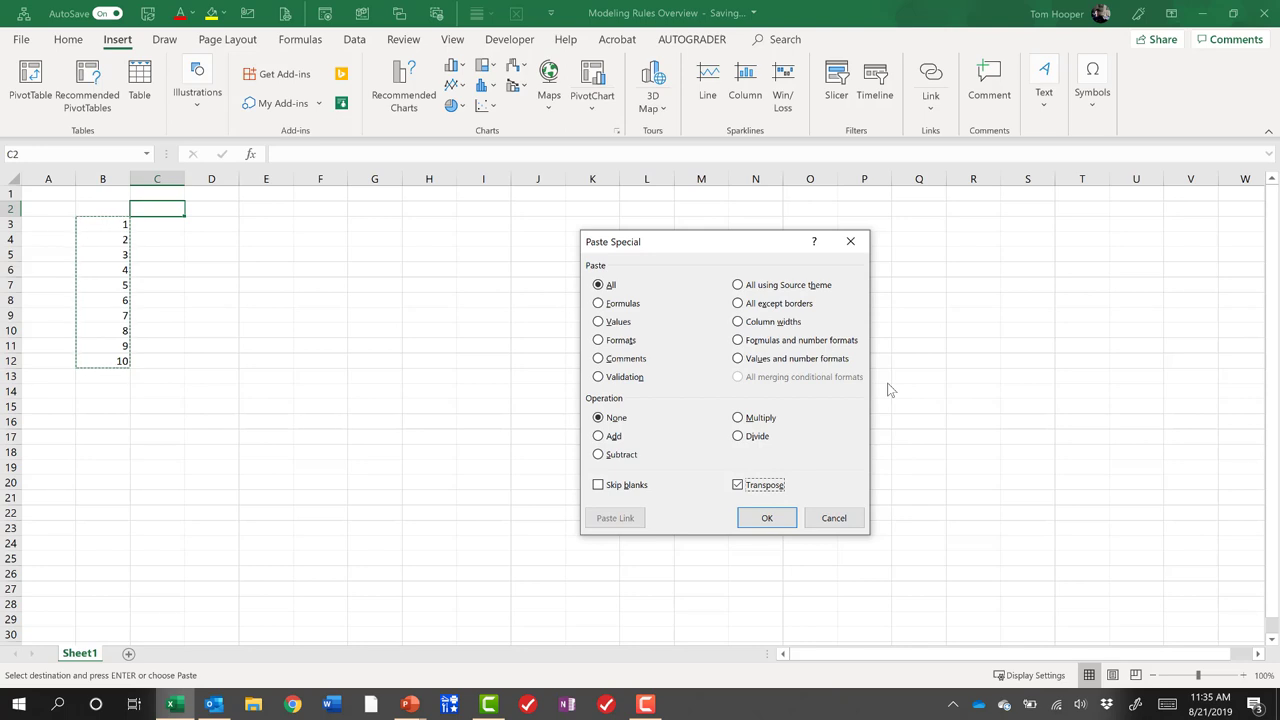
key(Return)
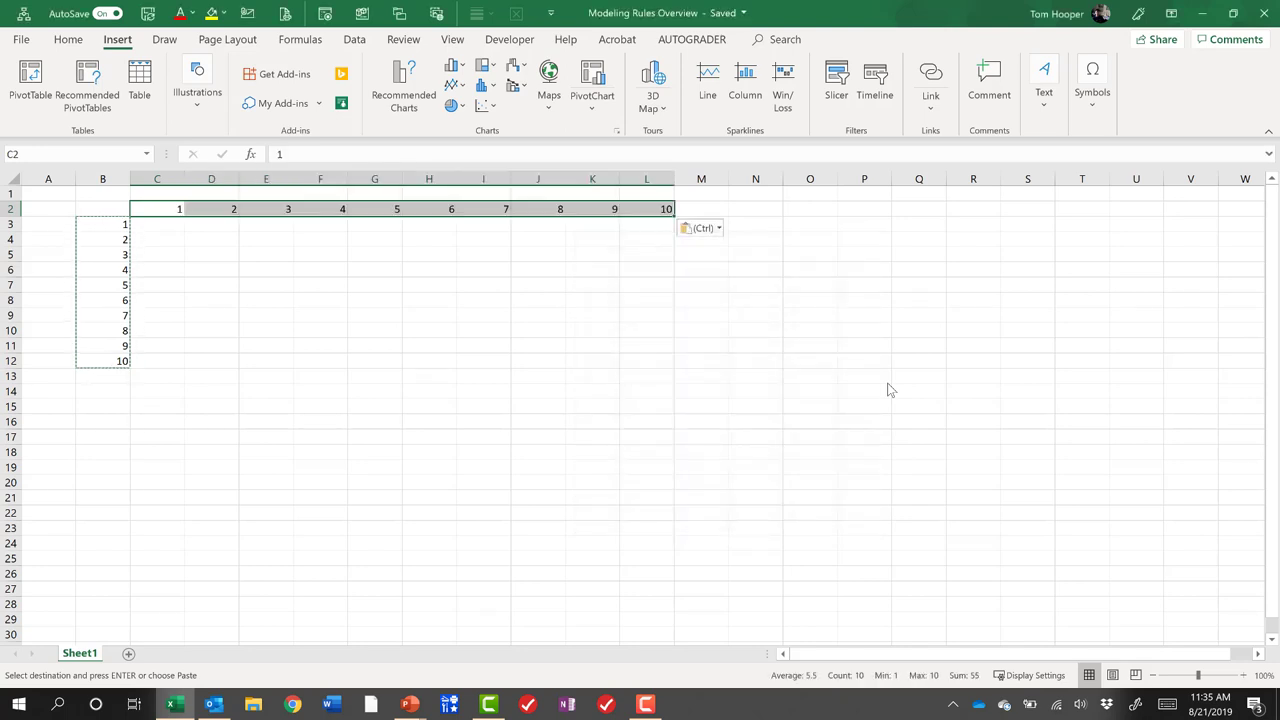
key(Escape)
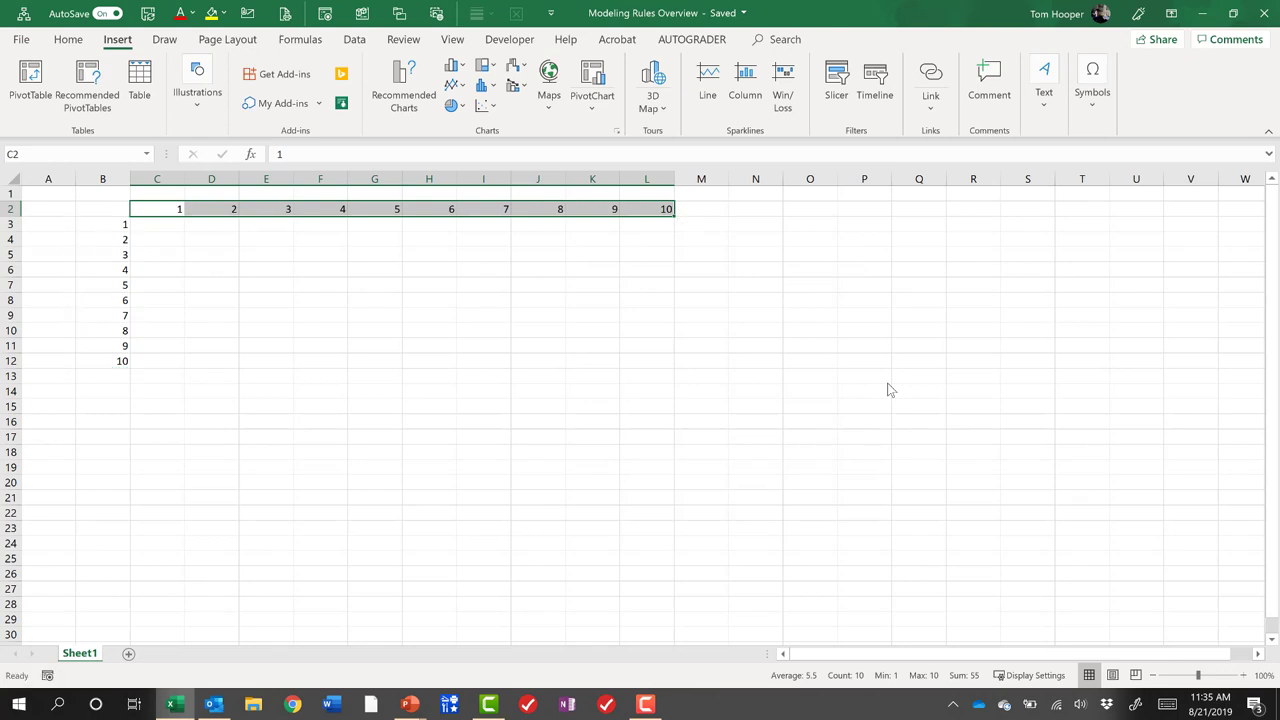
key(Down)
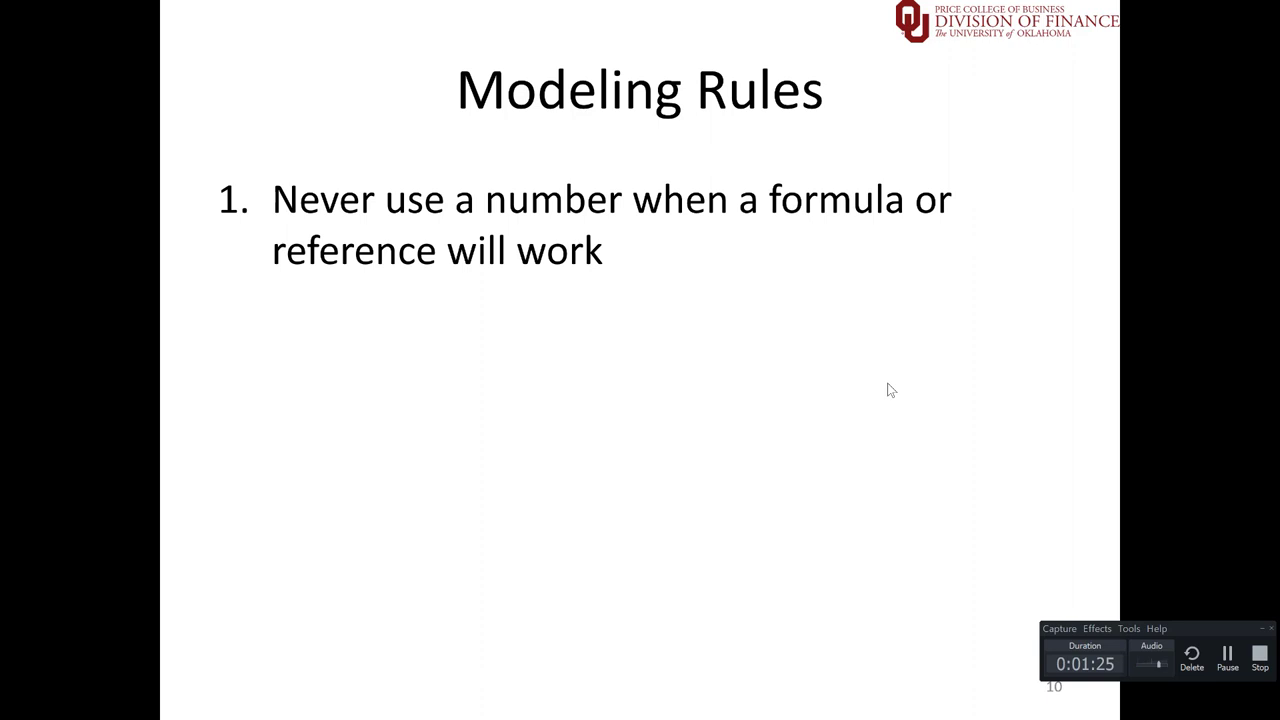
key(alt+Tab)
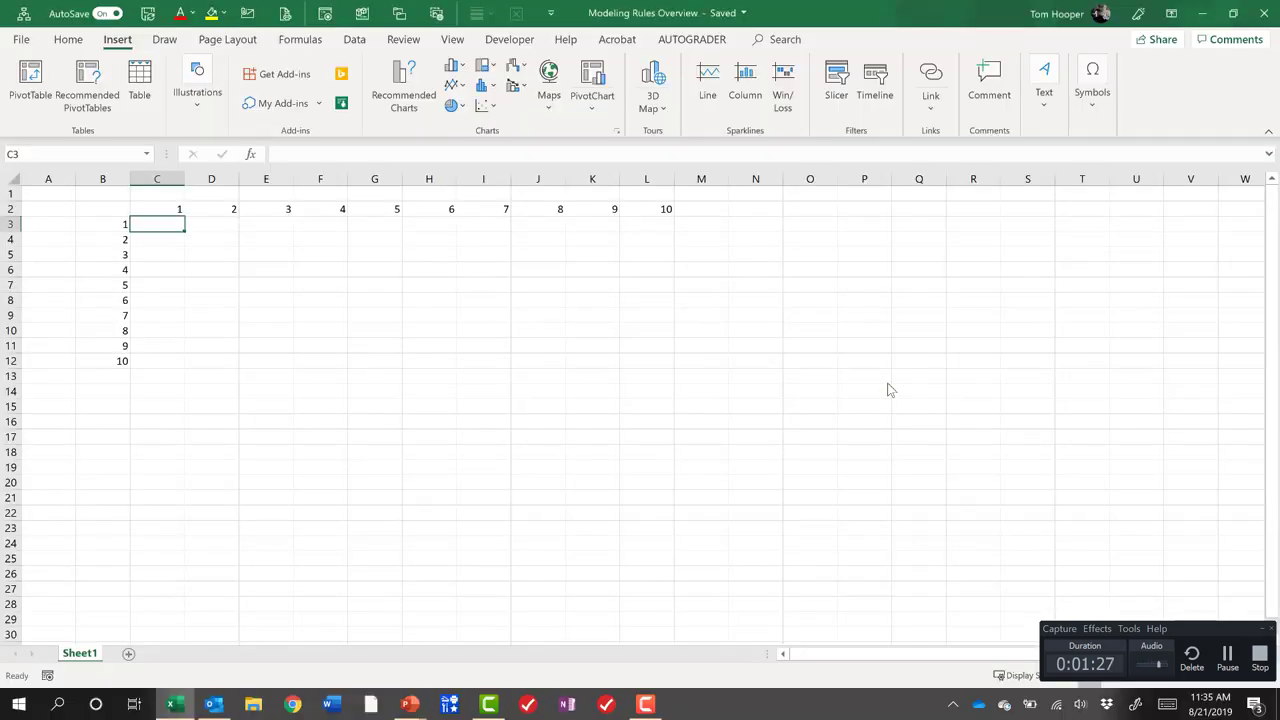
Enter the hard-coded formula =1*1 in C3, then change C2 to 2.
text(=)
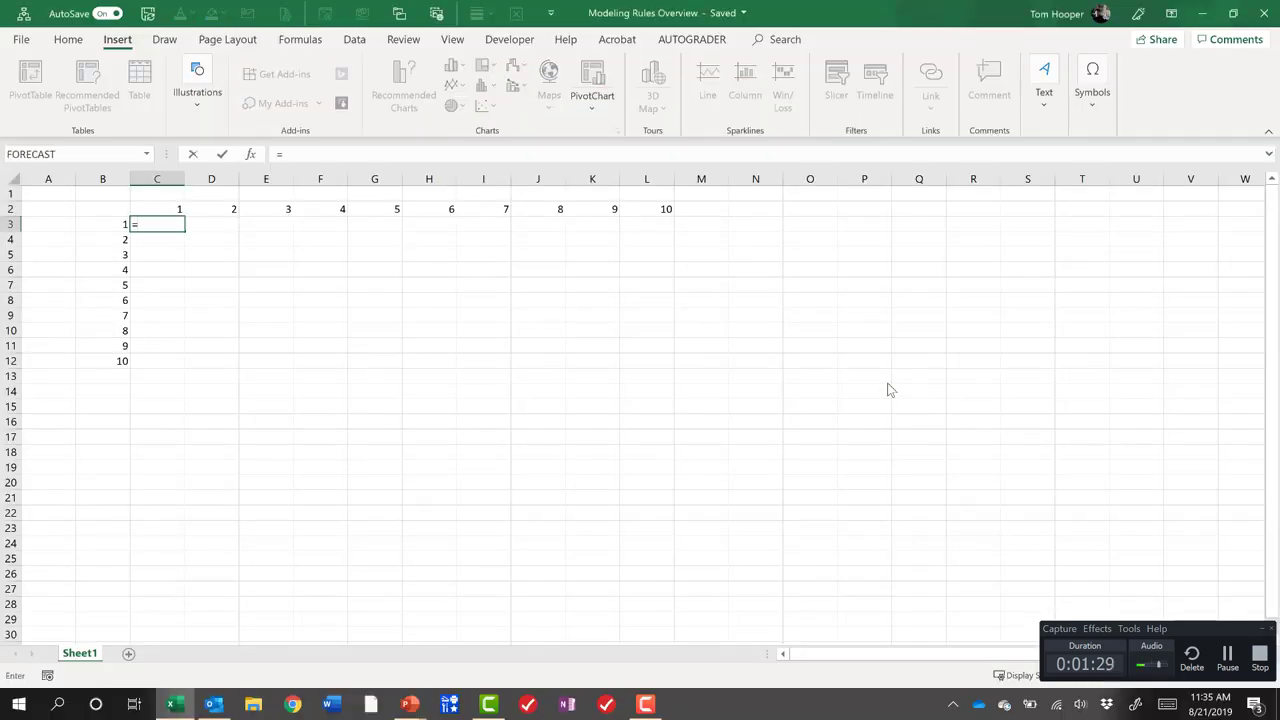
text(1*1)
key(Return)
key(Up)
key(Up)
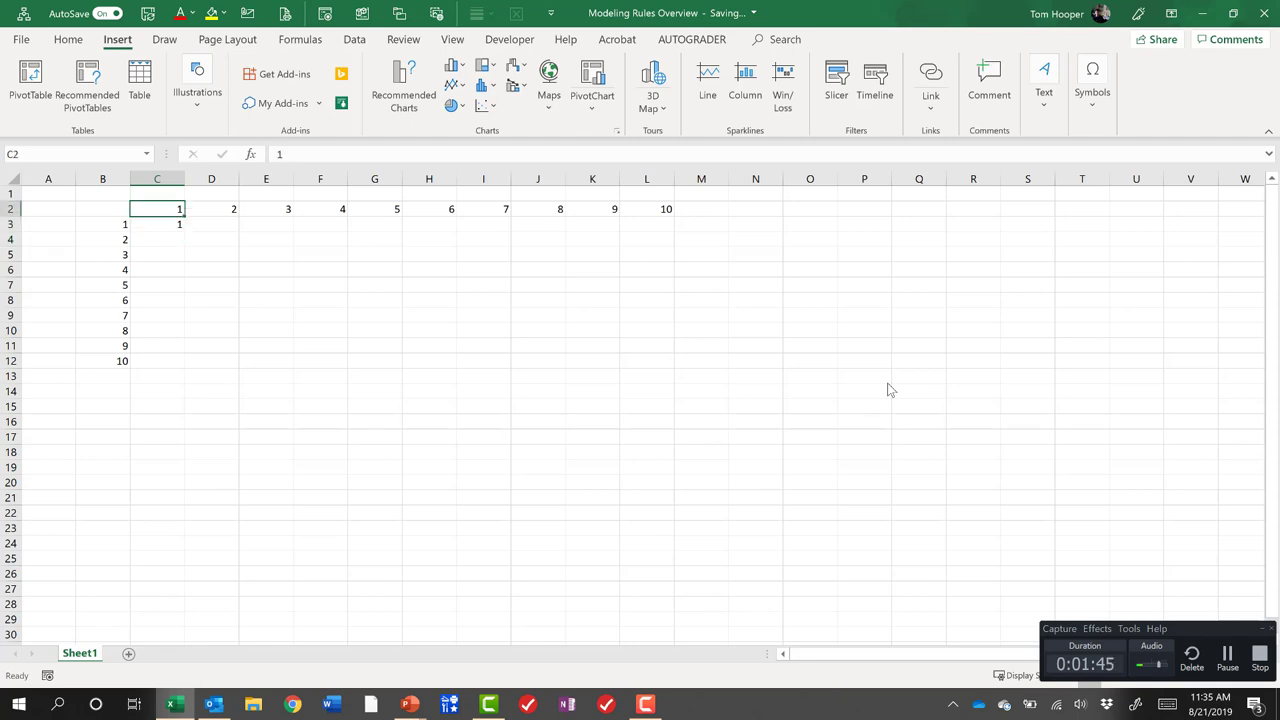
text(2)
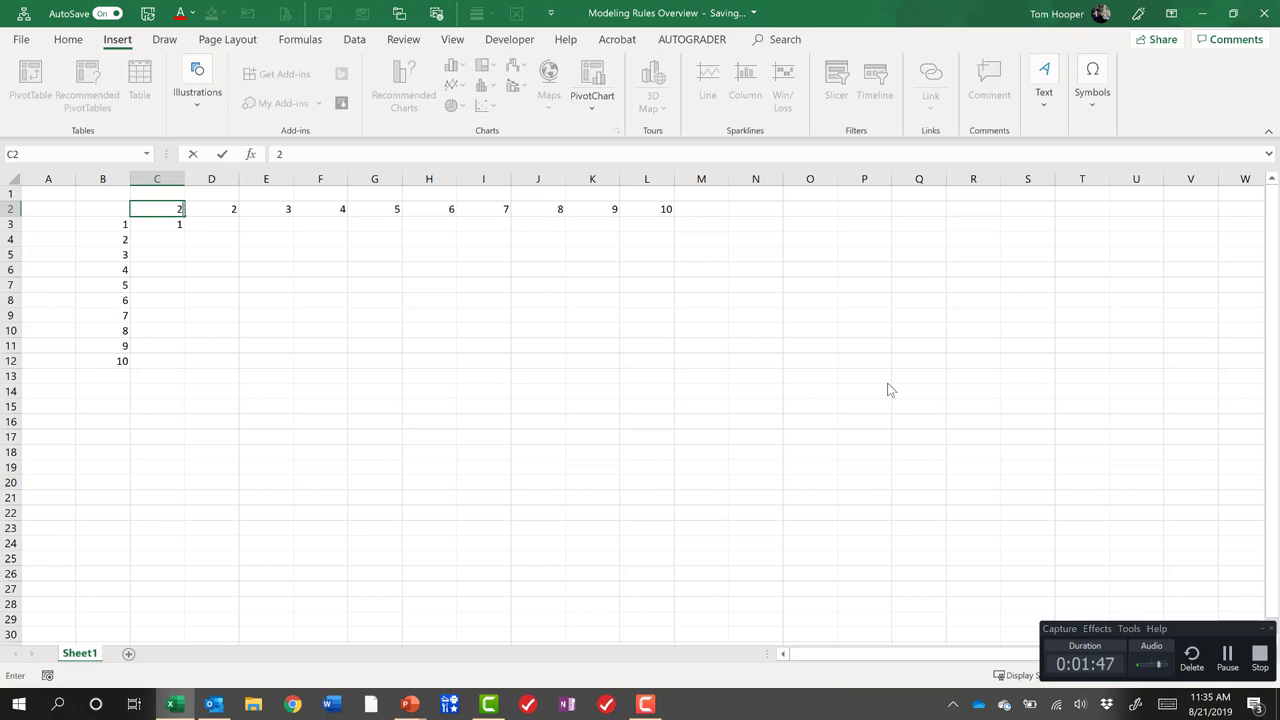
key(Tab)
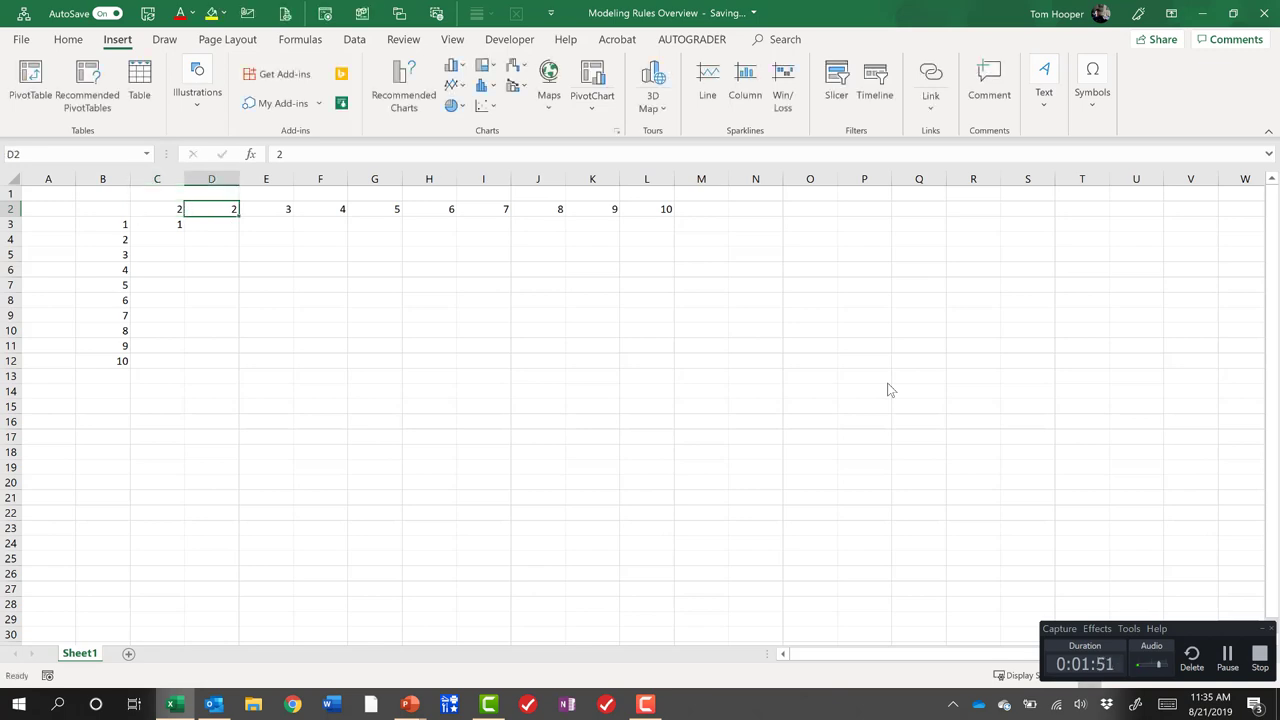
Check that C3 still shows 1 and its formula remains =1*1.
key(Left)
key(Down)
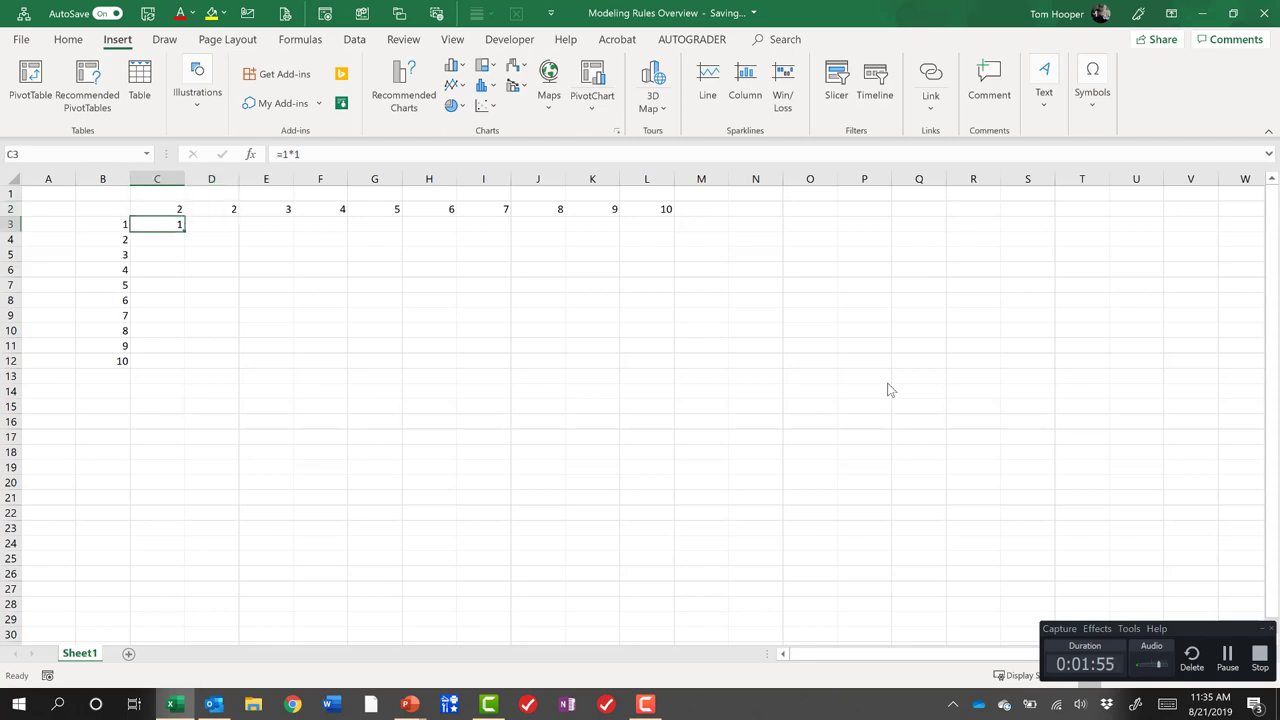
key(Up)
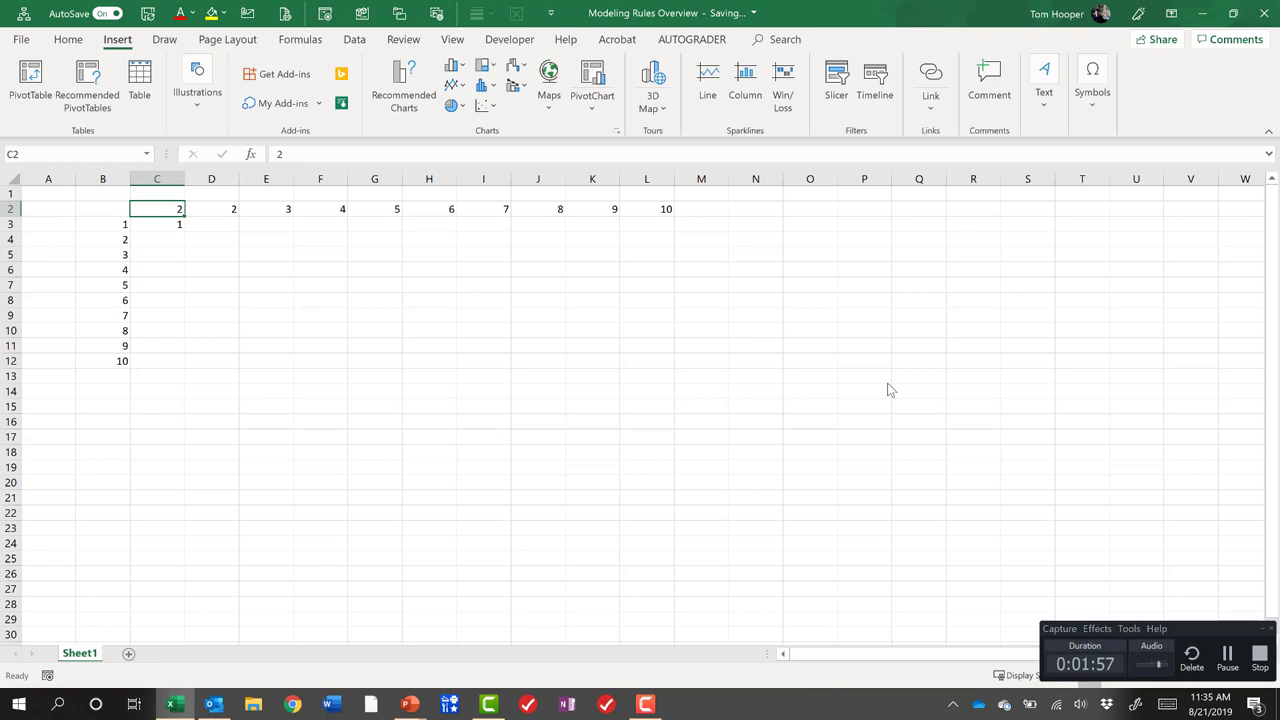
key(Down)
key(F2)
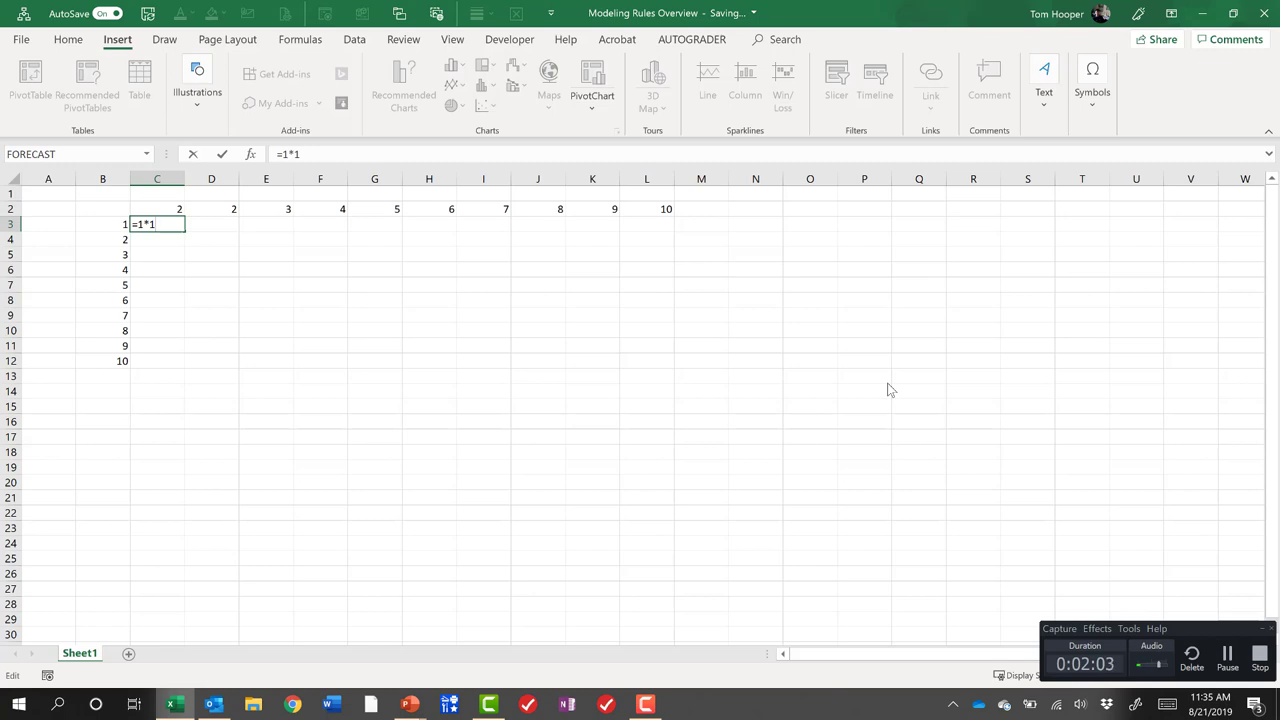
key(ctrl+Return)
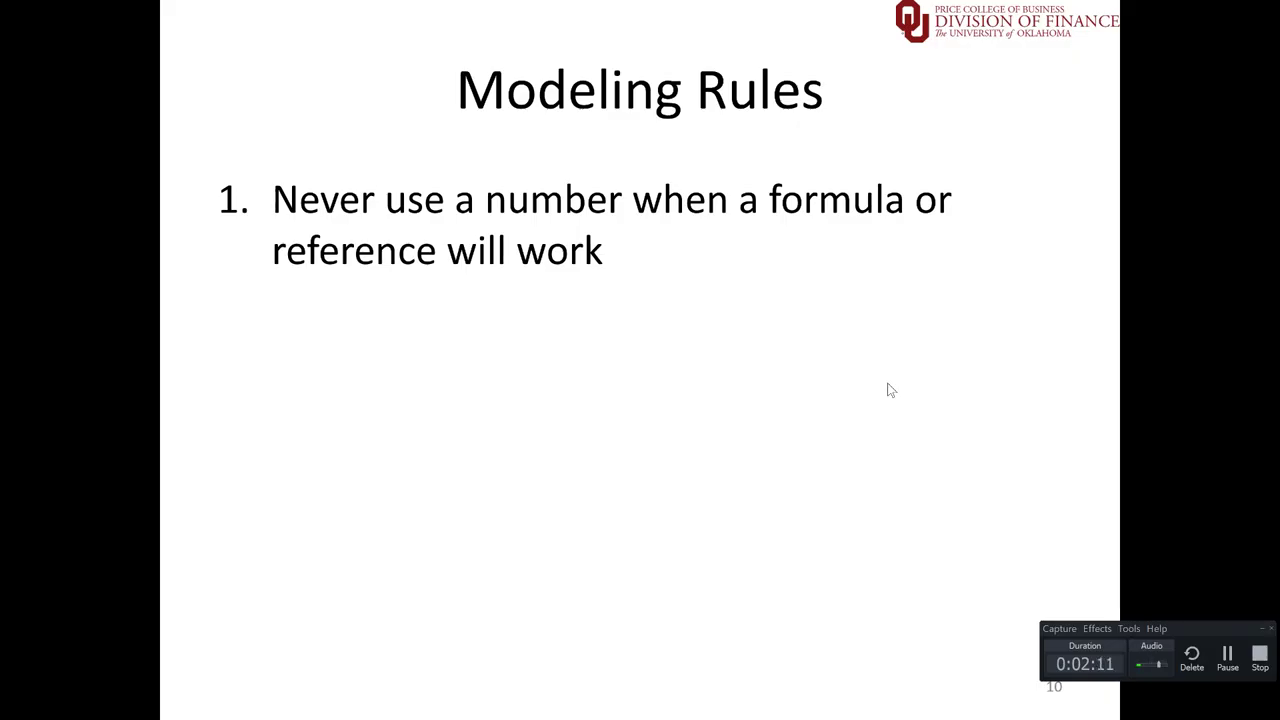
key(alt+Tab)
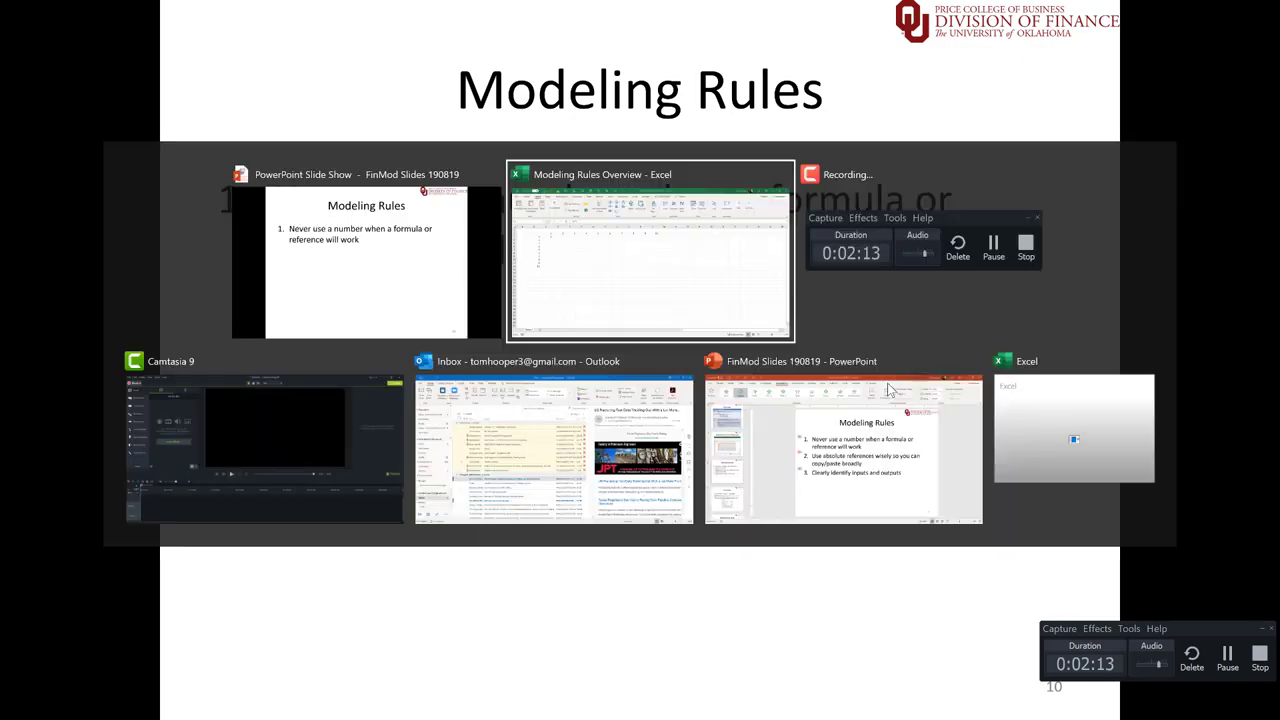
text(=)
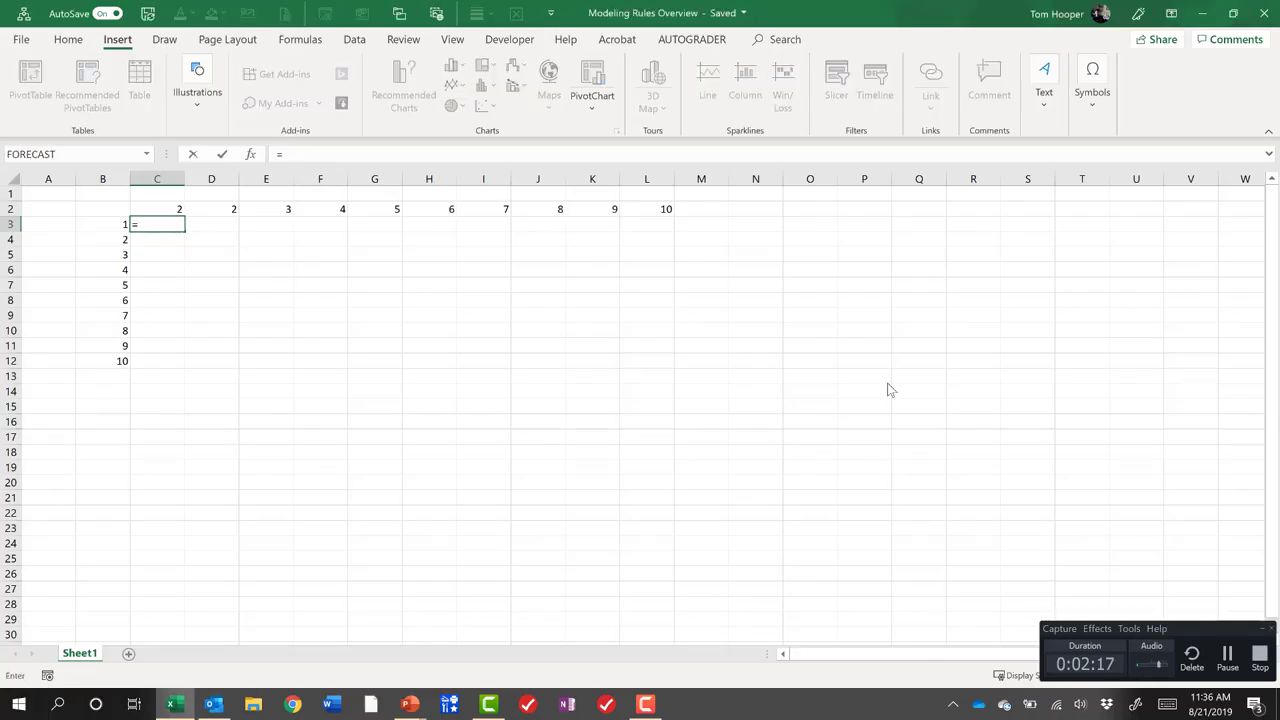
Replace C3 with the formula =B3*C2 and reset C2 to 1.
key(Left)
text(*)
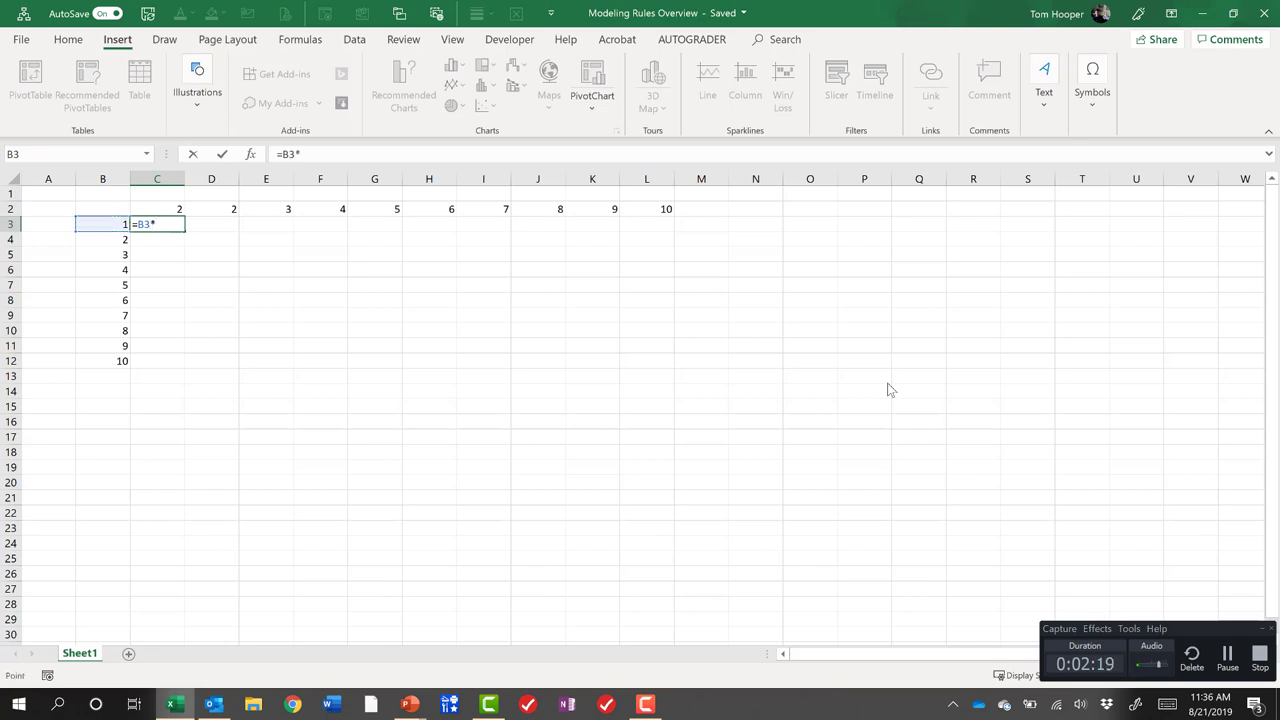
key(Up)
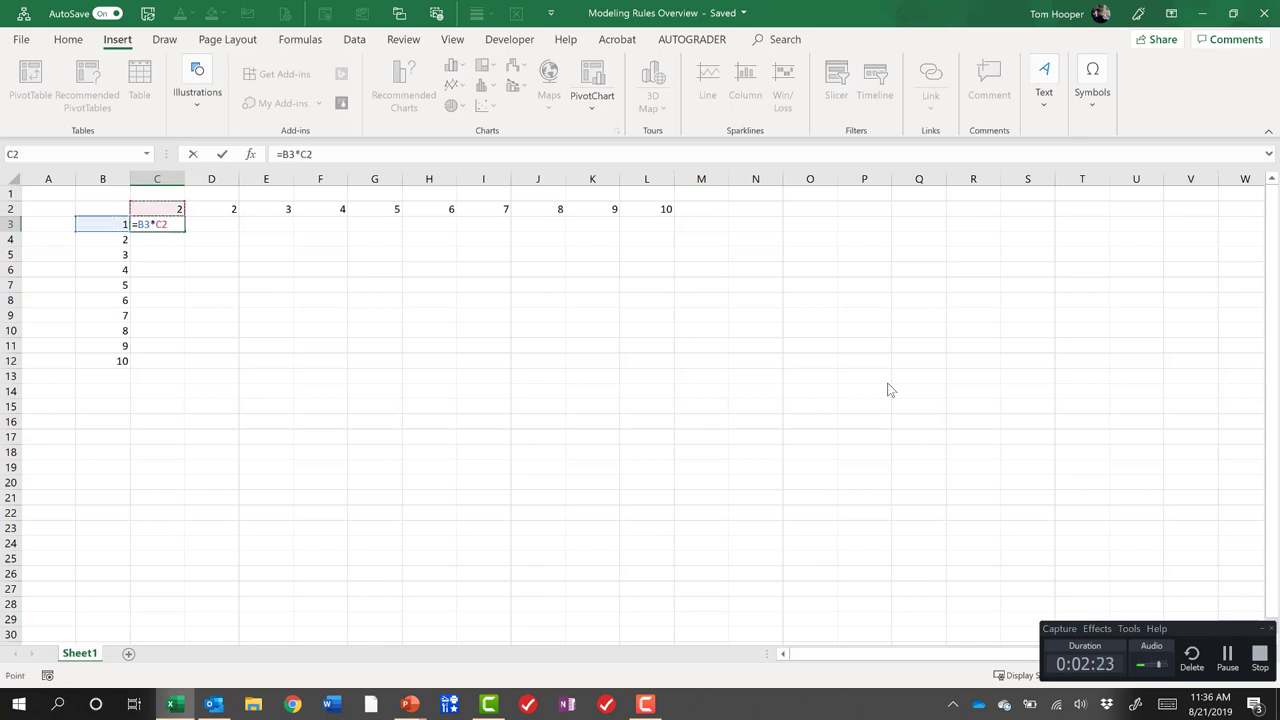
key(Return)
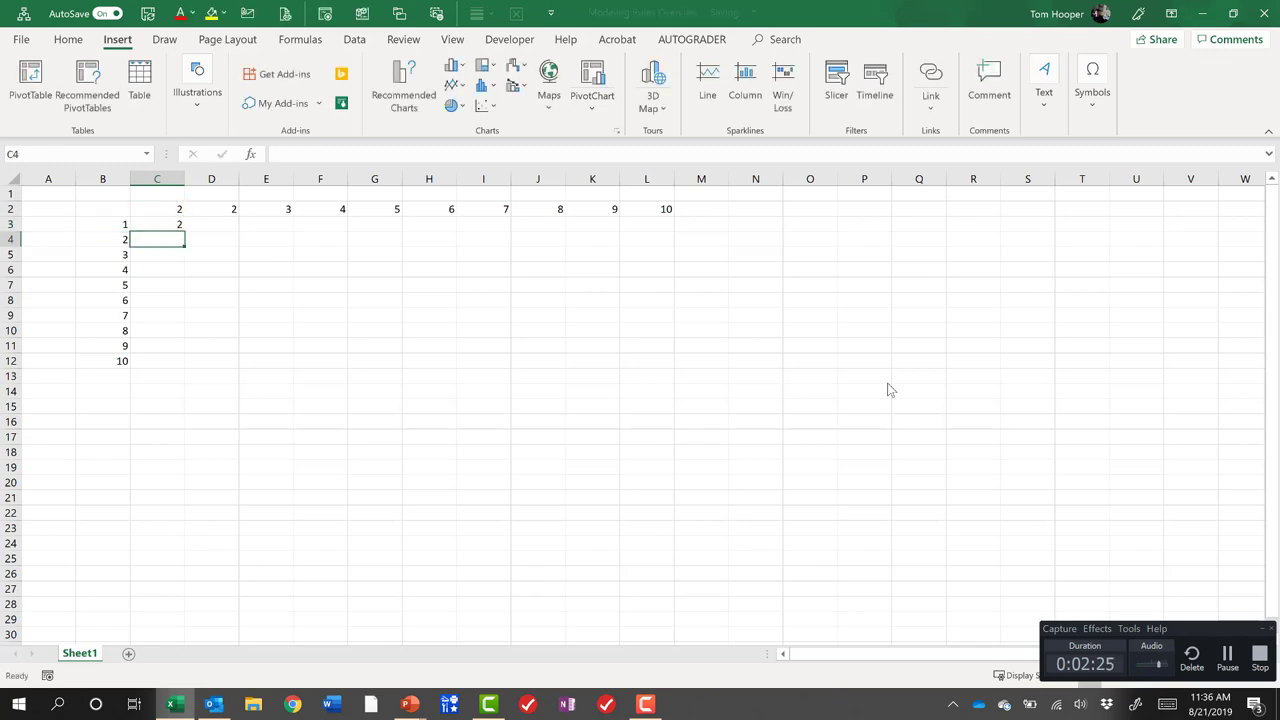
key(Up)
key(Up)
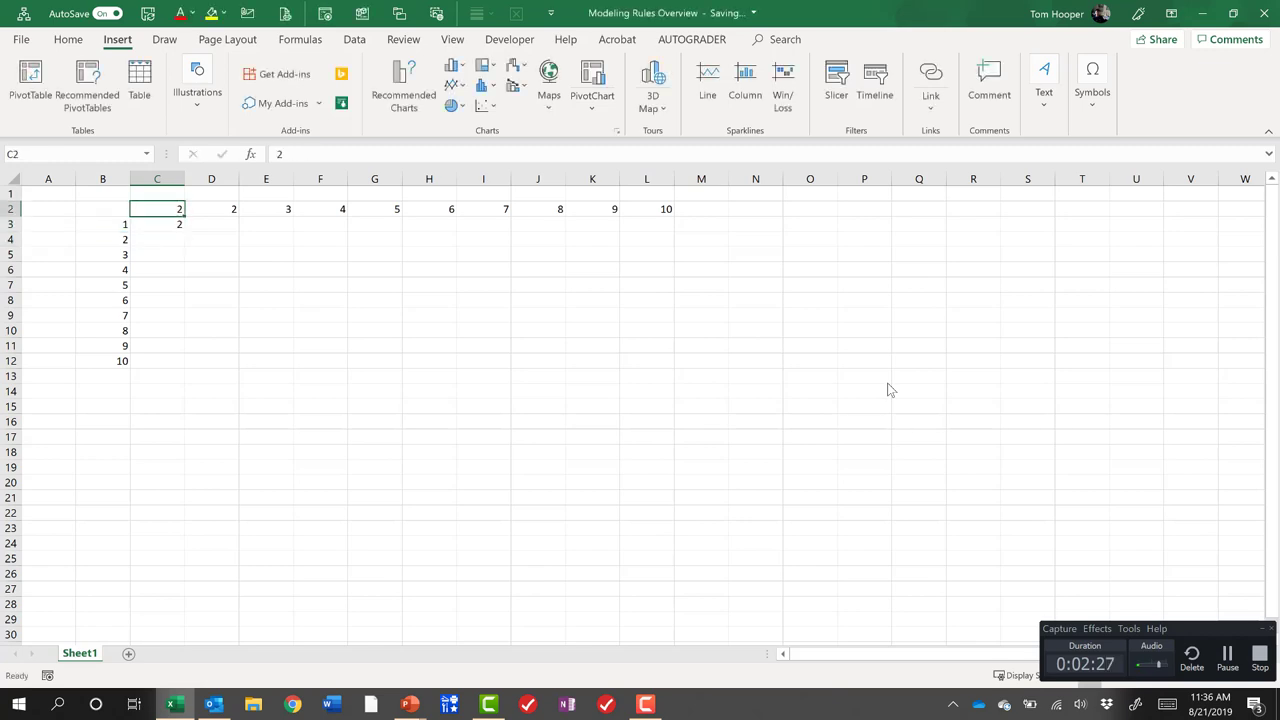
text(1)
key(Return)
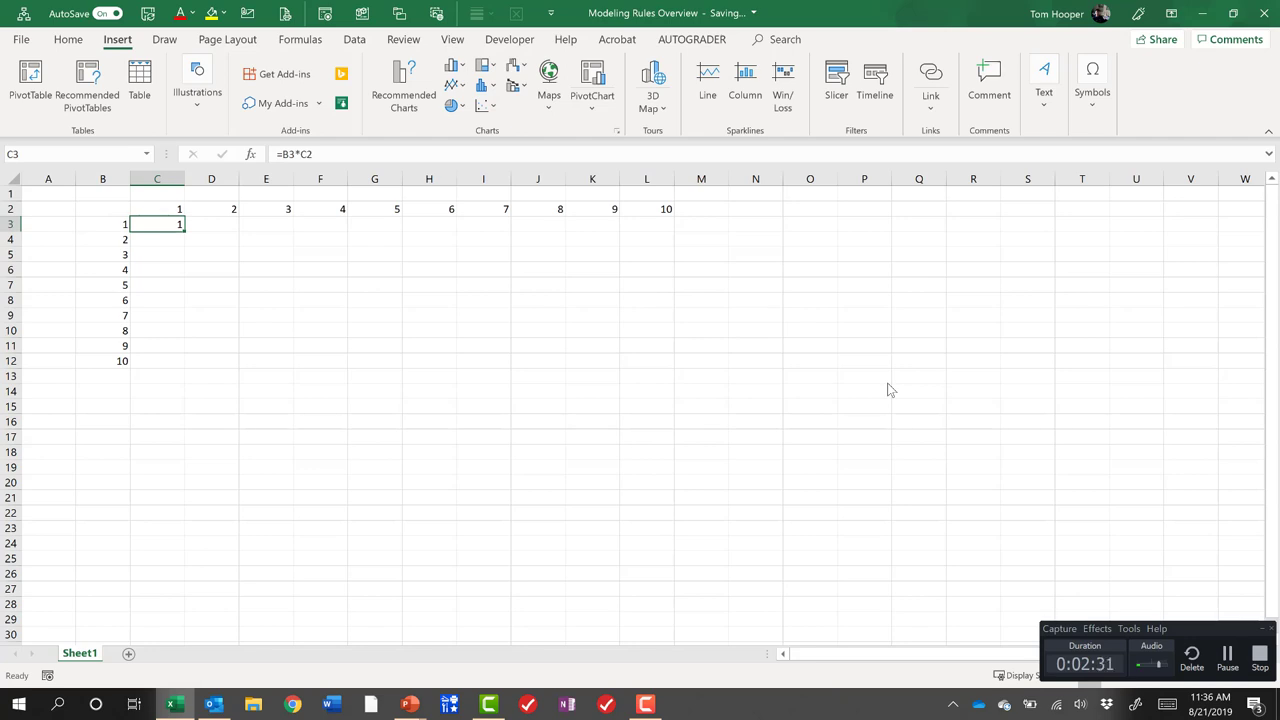
key(alt)
key(alt)
Copy C3's formula into C4 through C7 and inspect the references in C7.
key(ctrl+c)
key(Down)
key(ctrl+v)
key(Down)
key(ctrl+v)
key(Down)
key(ctrl+v)
key(Down)
key(ctrl+v)
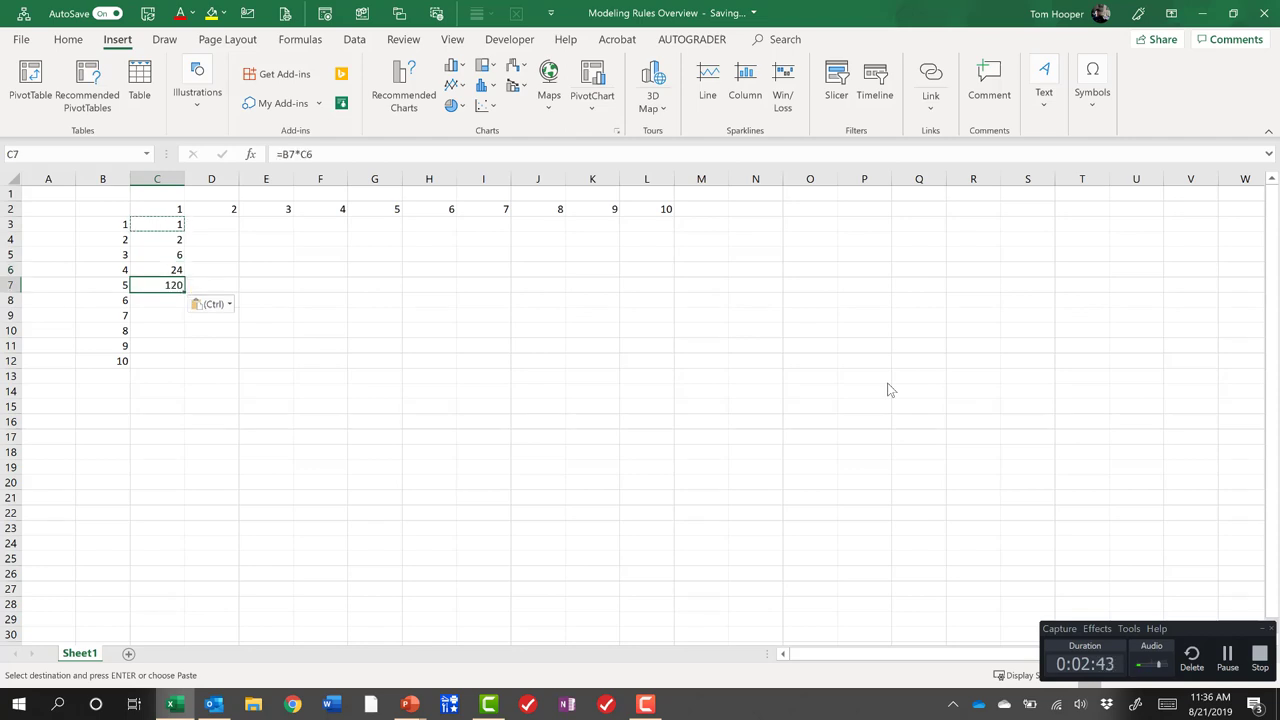
key(F2)
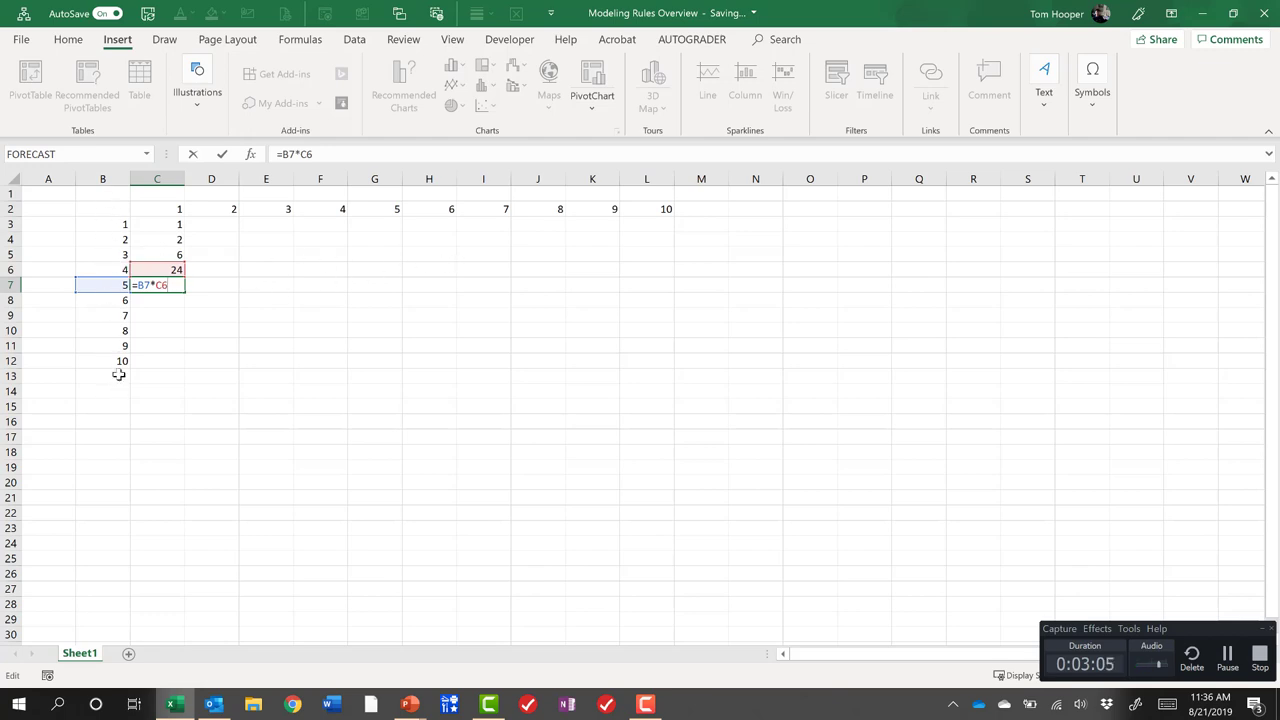
Anchor C3's references with F4 so its formula becomes =$B3*C$2.
key(Return)
key(Up)
key(Up)
key(Up)
key(Up)
key(Up)
key(Down)
key(Up)
key(F2)
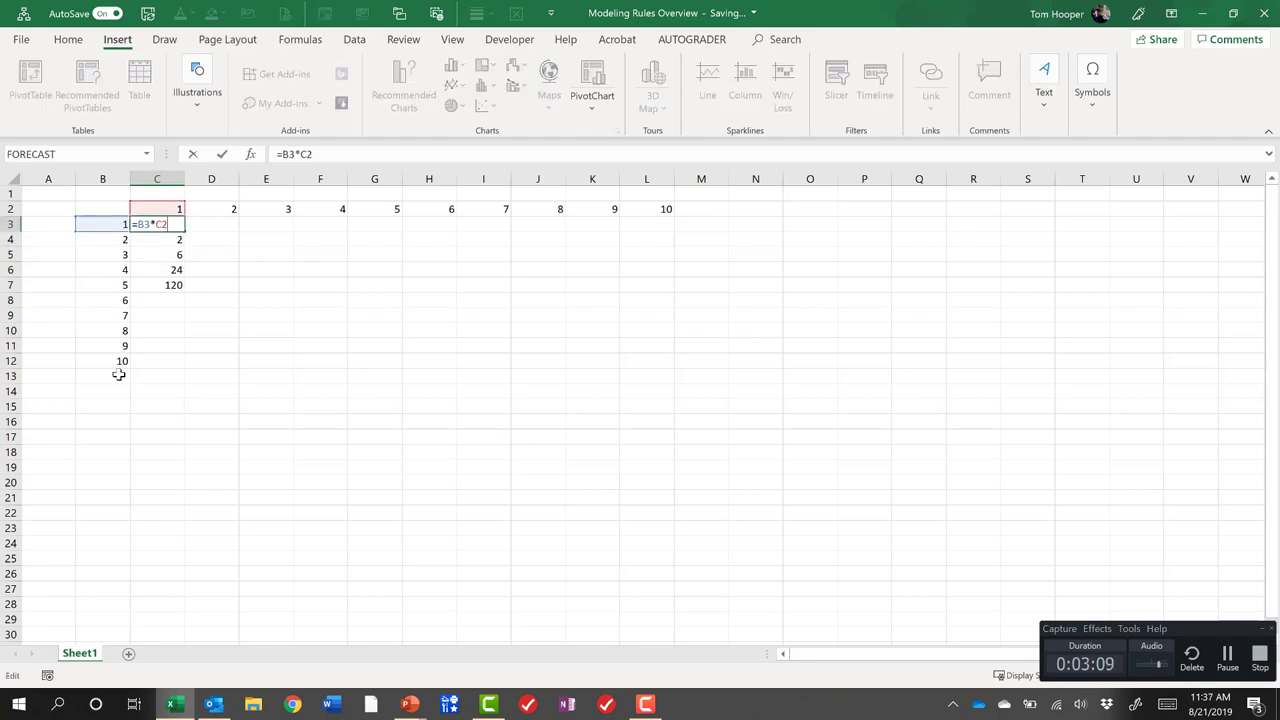
key(Left)
key(Left)
key(Left)
key(F4)
key(F4)
key(F4)
key(F4)
key(F4)
key(F4)
key(F4)
key(Right)
key(F4)
key(F4)
key(F4)
key(F4)
key(F4)
key(F4)
key(ctrl+Return)
Paste the =$B3*C$2 formula across C3:L12 to build the 10×10 multiplication table.
key(ctrl+c)
key(shift+Down)
key(shift+Down)
key(shift+Down)
key(shift+Down)
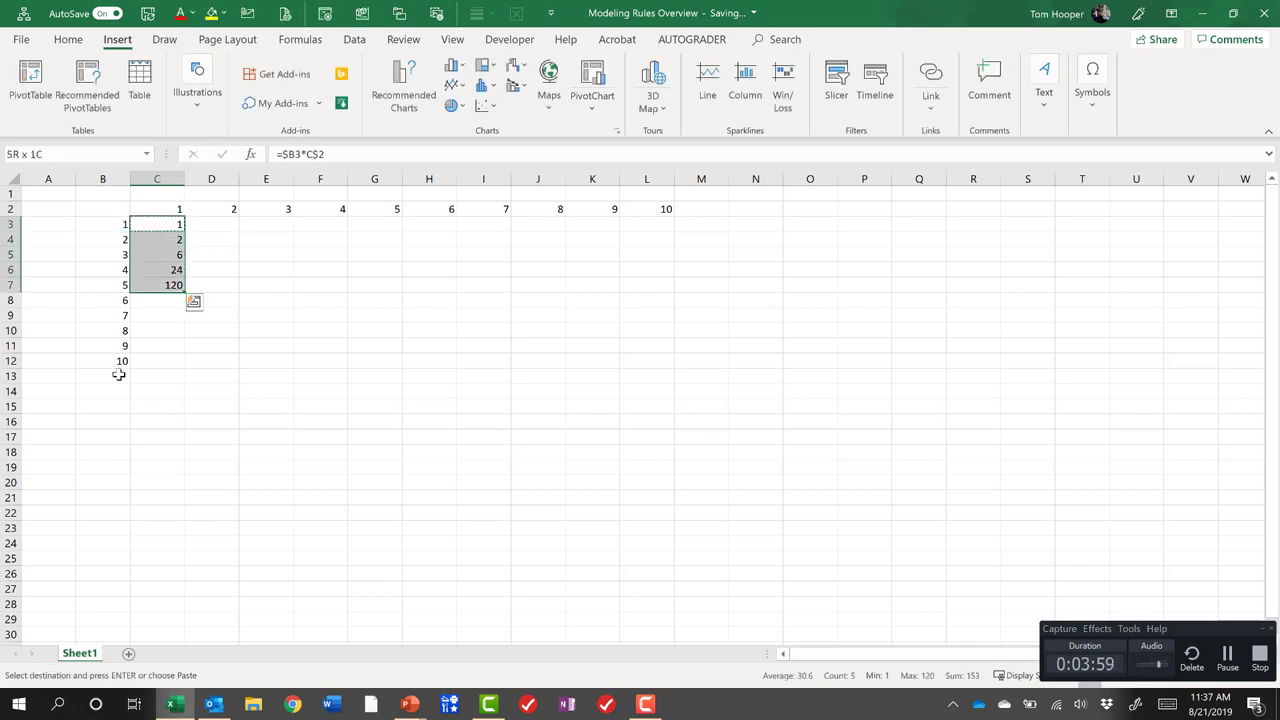
key(ctrl+v)
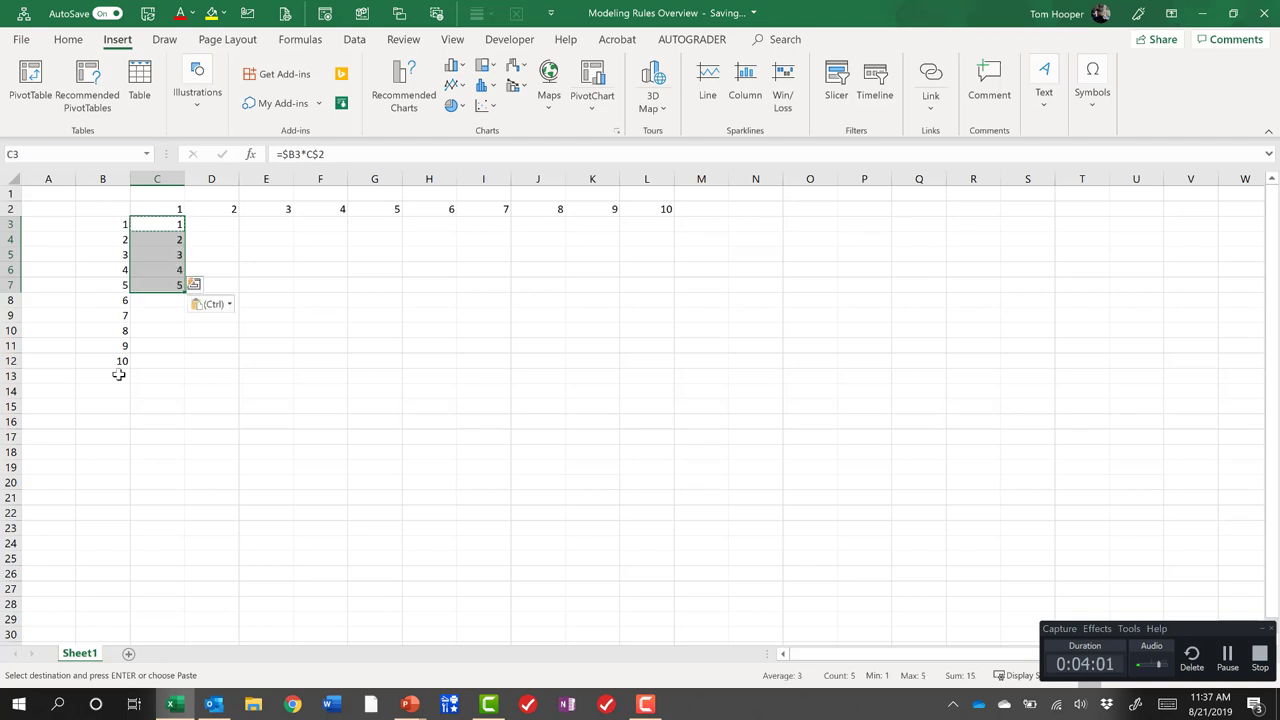
key(shift+Right)
key(shift+Right)
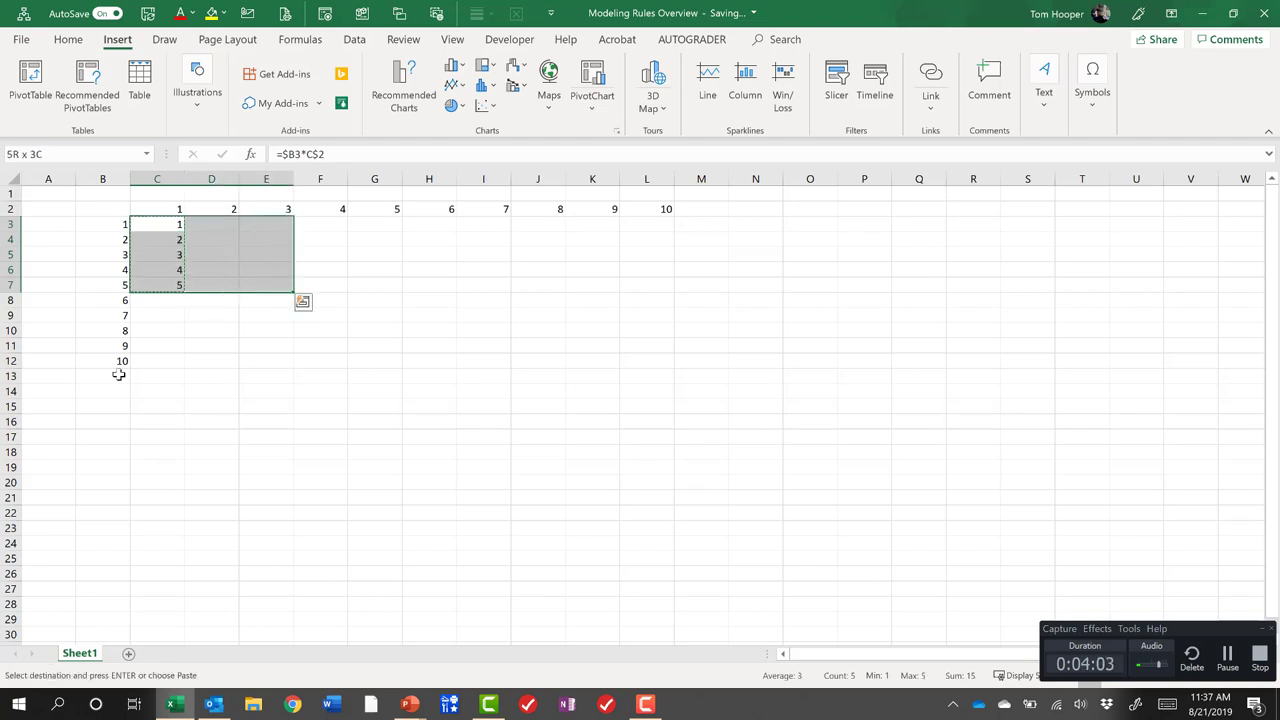
key(ctrl+v)
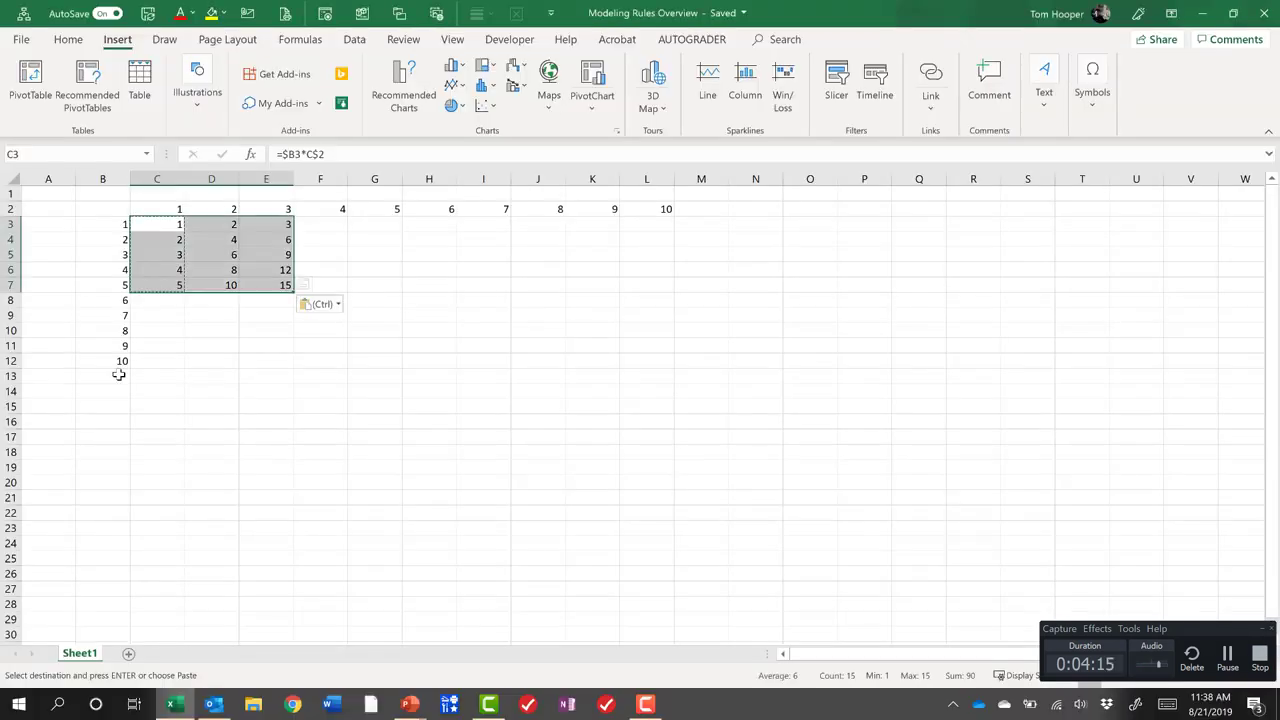
key(shift+Down)
key(shift+Down)
key(shift+Down)
key(shift+Down)
key(shift+Down)
key(shift+Down)
key(shift+Down)
key(shift+Down)
key(shift+Down)
key(shift+Down)
key(shift+Down)
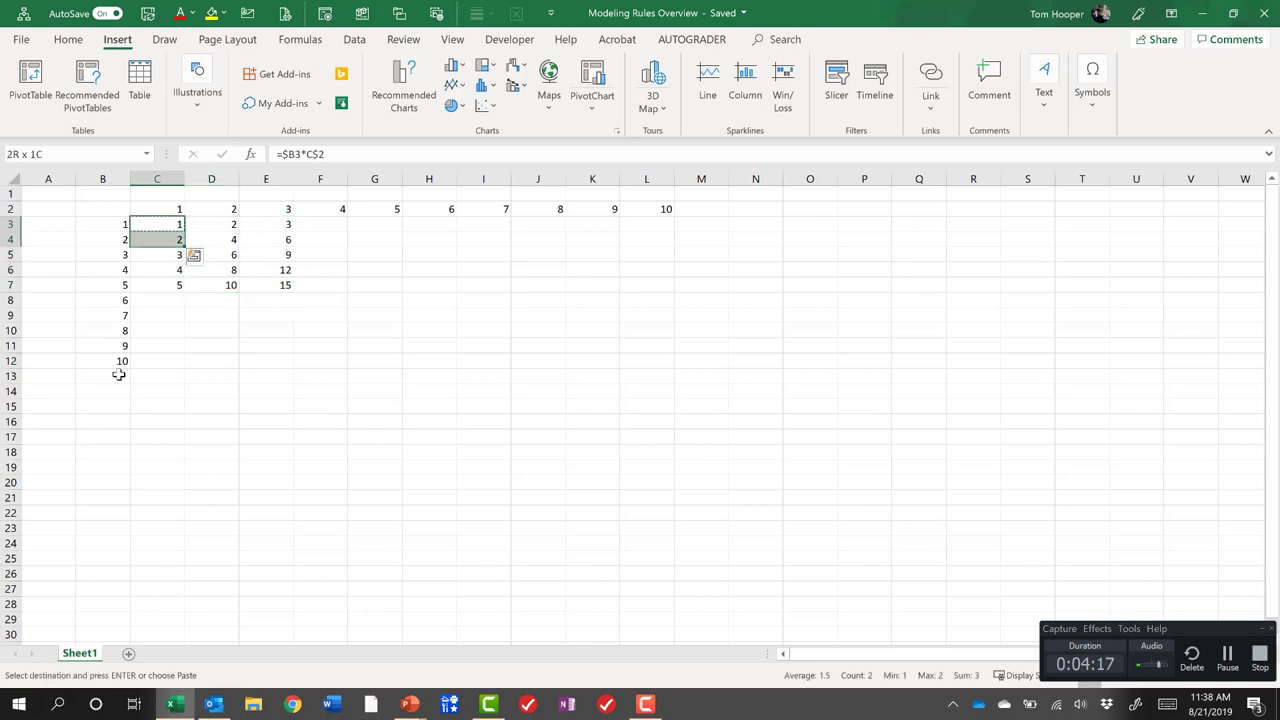
key(shift+Up)
key(shift+Up)
key(shift+Right)
key(shift+Right)
key(shift+Right)
key(shift+Right)
key(shift+Right)
key(shift+Right)
key(shift+Right)
key(shift+Right)
key(shift+Right)
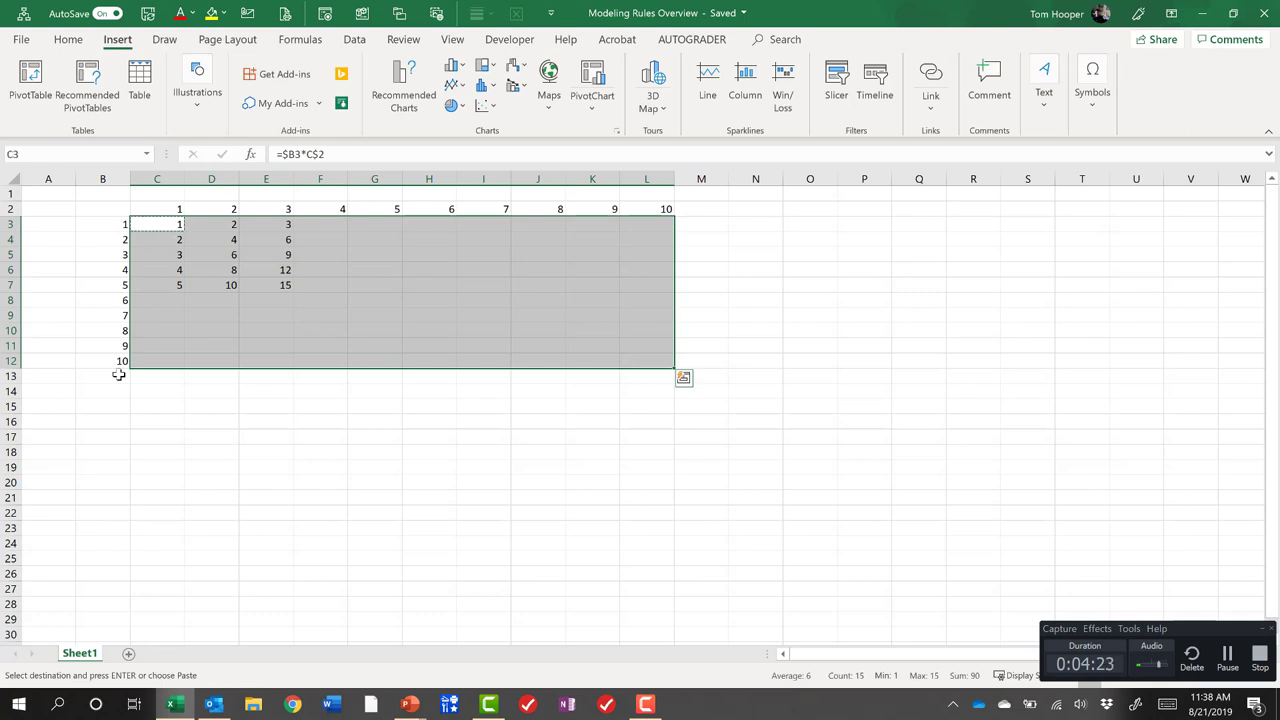
key(ctrl+v)
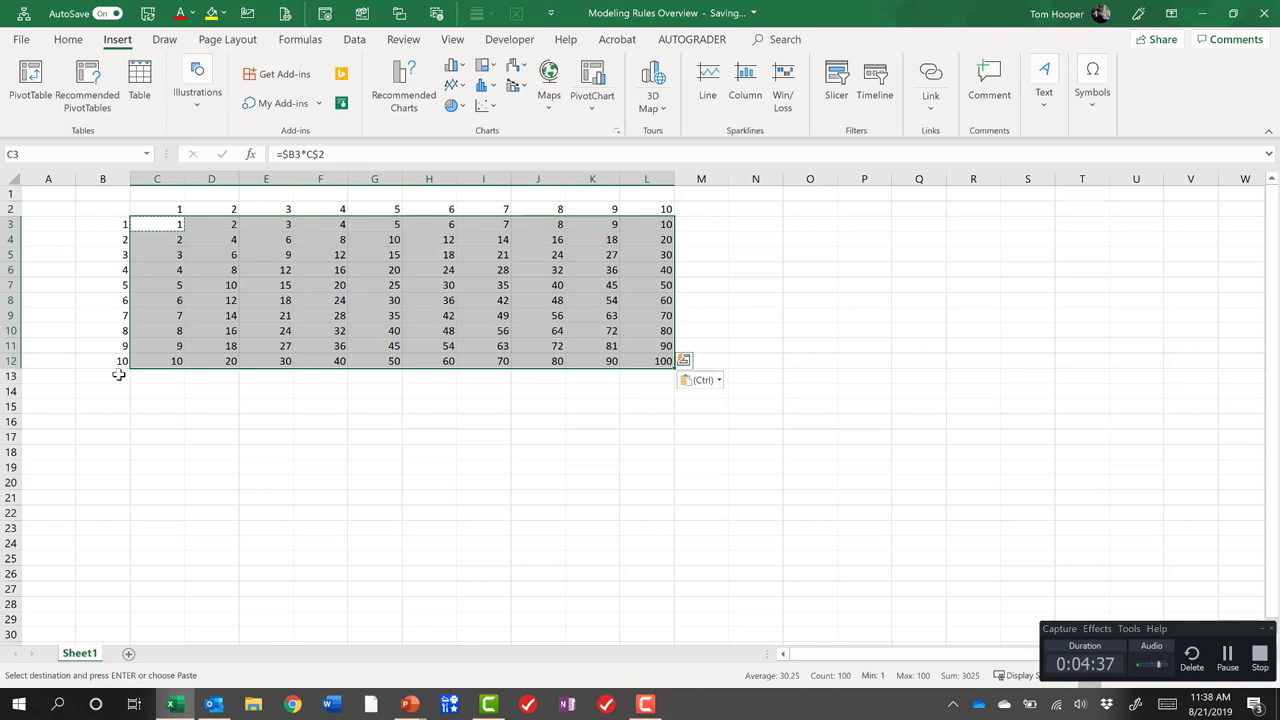
key(alt)
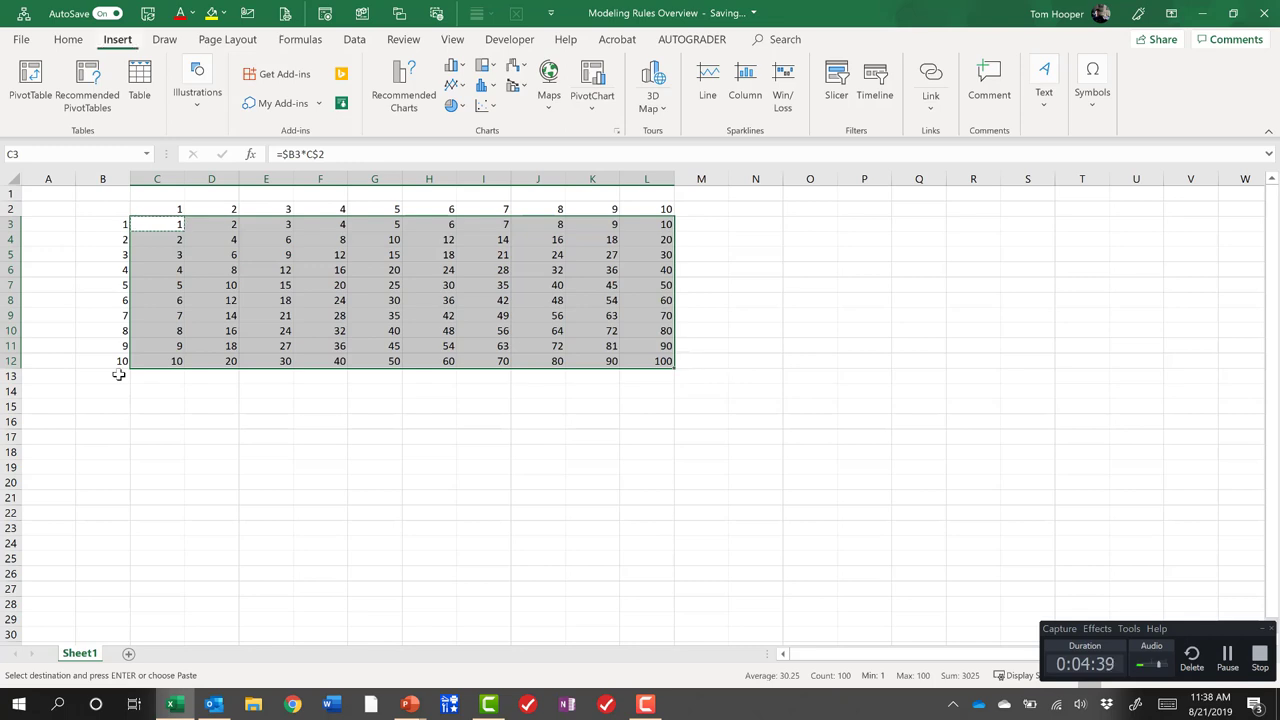
key(h)
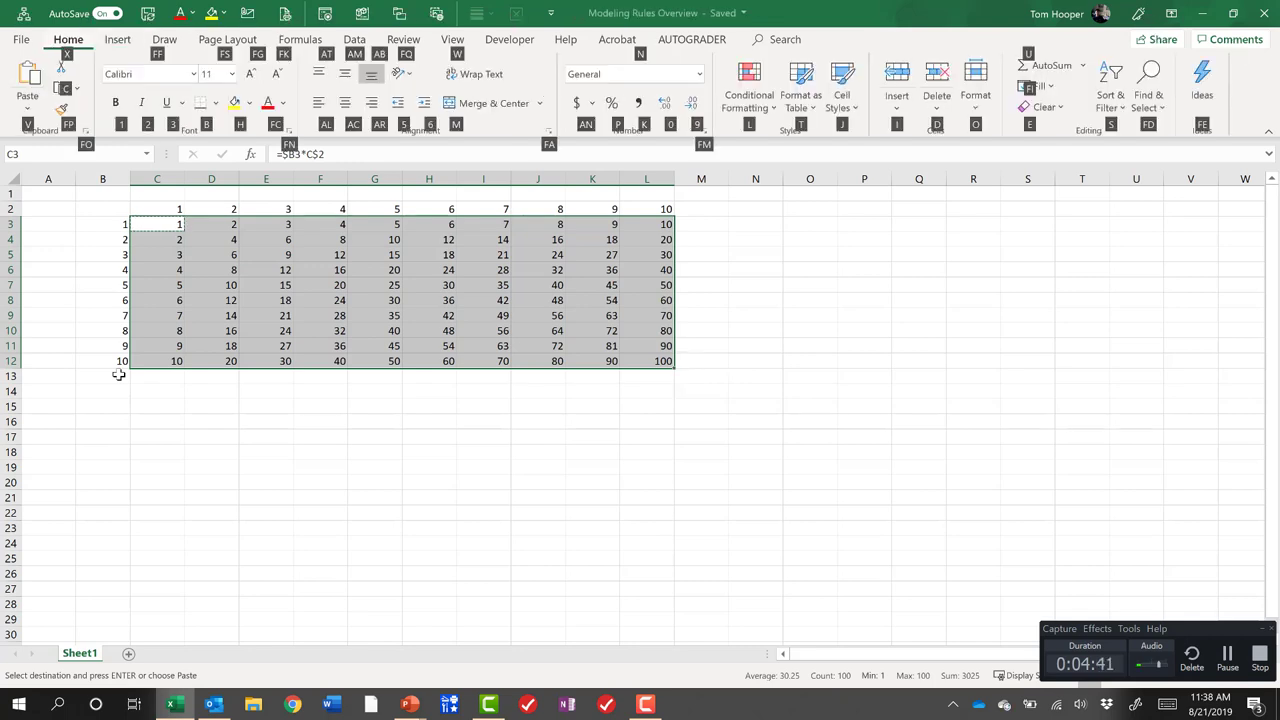
Apply the Output cell style to the products in C3:L12.
click(837, 108)
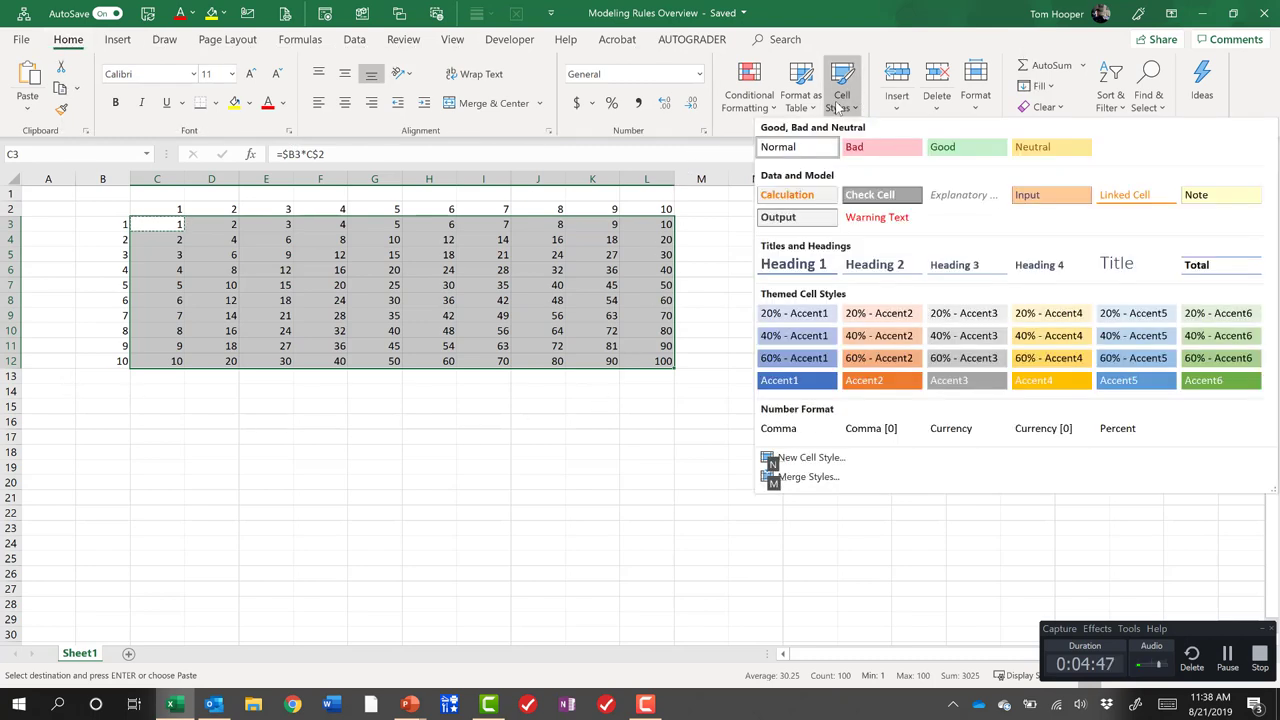
key(Down)
key(Right)
key(Left)
key(Down)
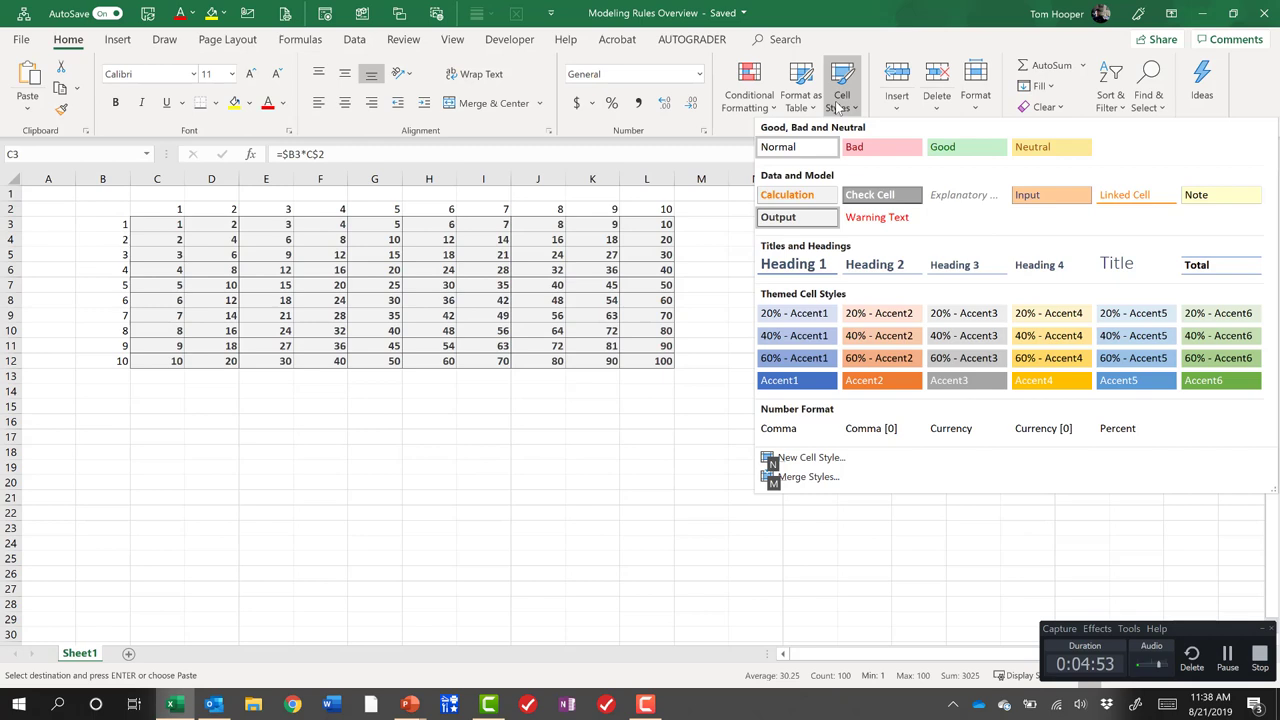
key(Return)
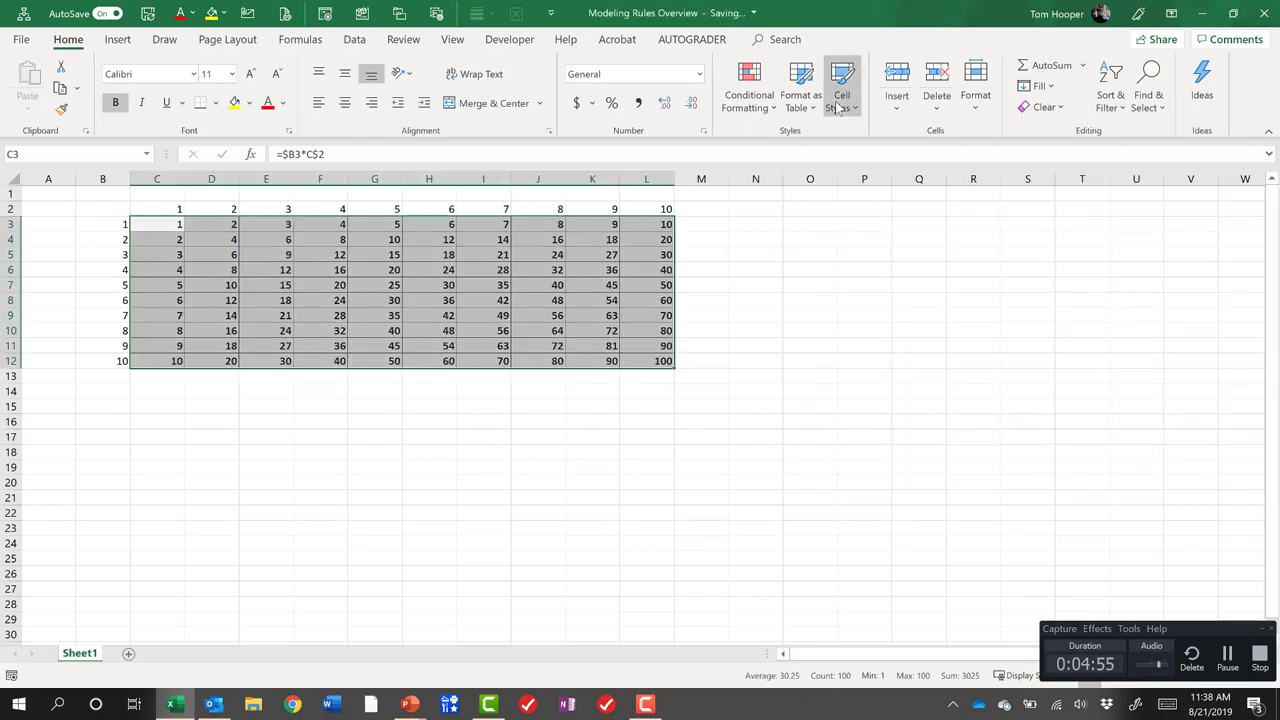
key(Left)
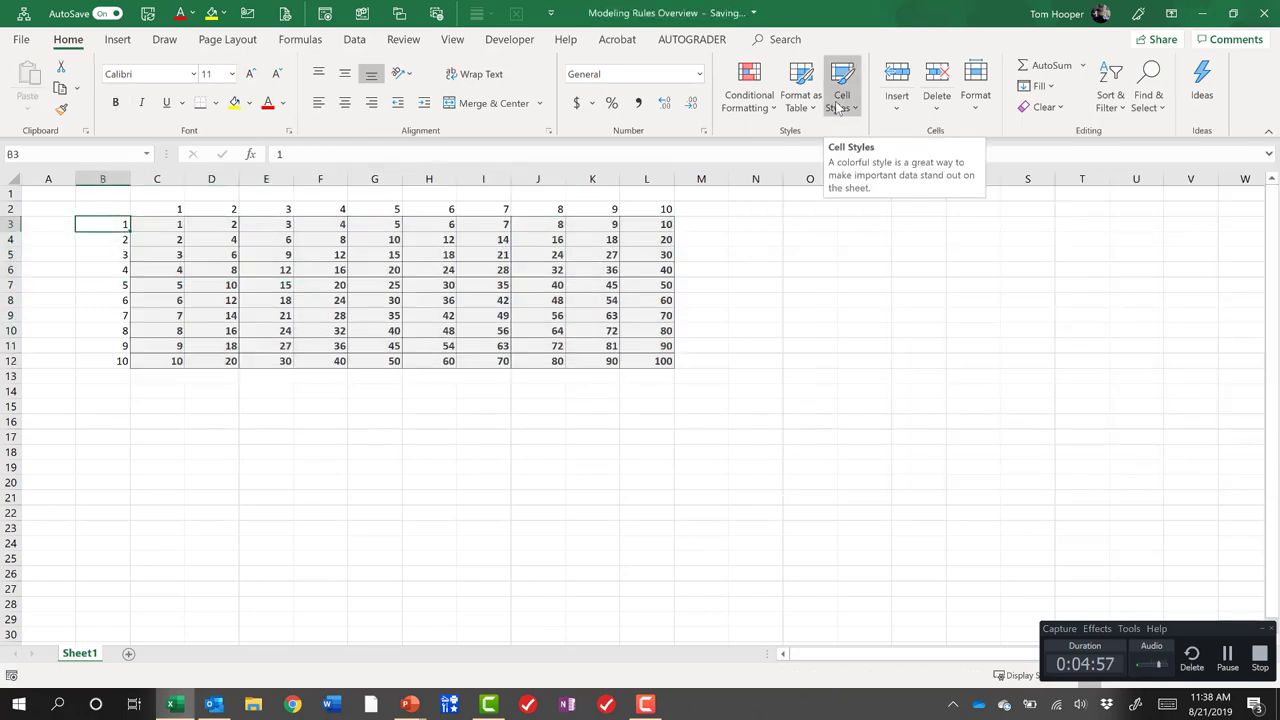
Apply the orange Input cell style to the row values in B3:B12.
key(ctrl+shift+Down)
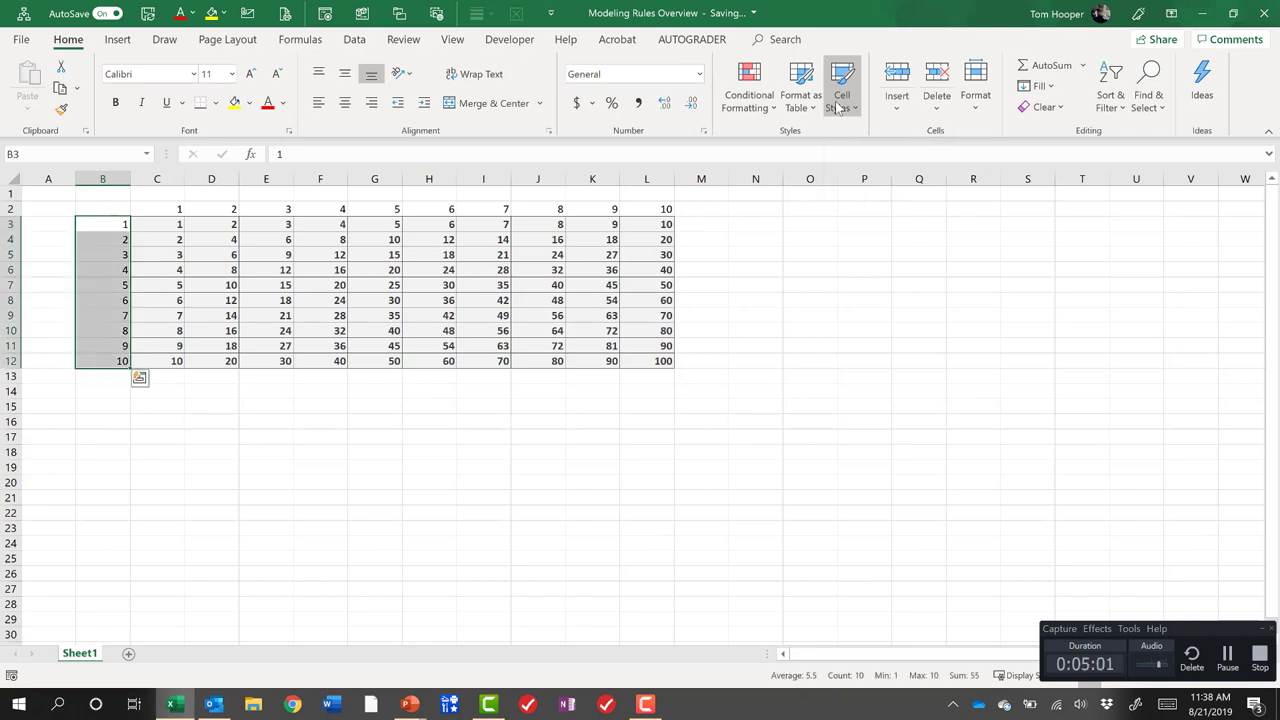
key(alt)
key(h)
key(Escape)
key(Escape)
key(alt+h)
key(j)
key(Down)
key(Right)
key(Right)
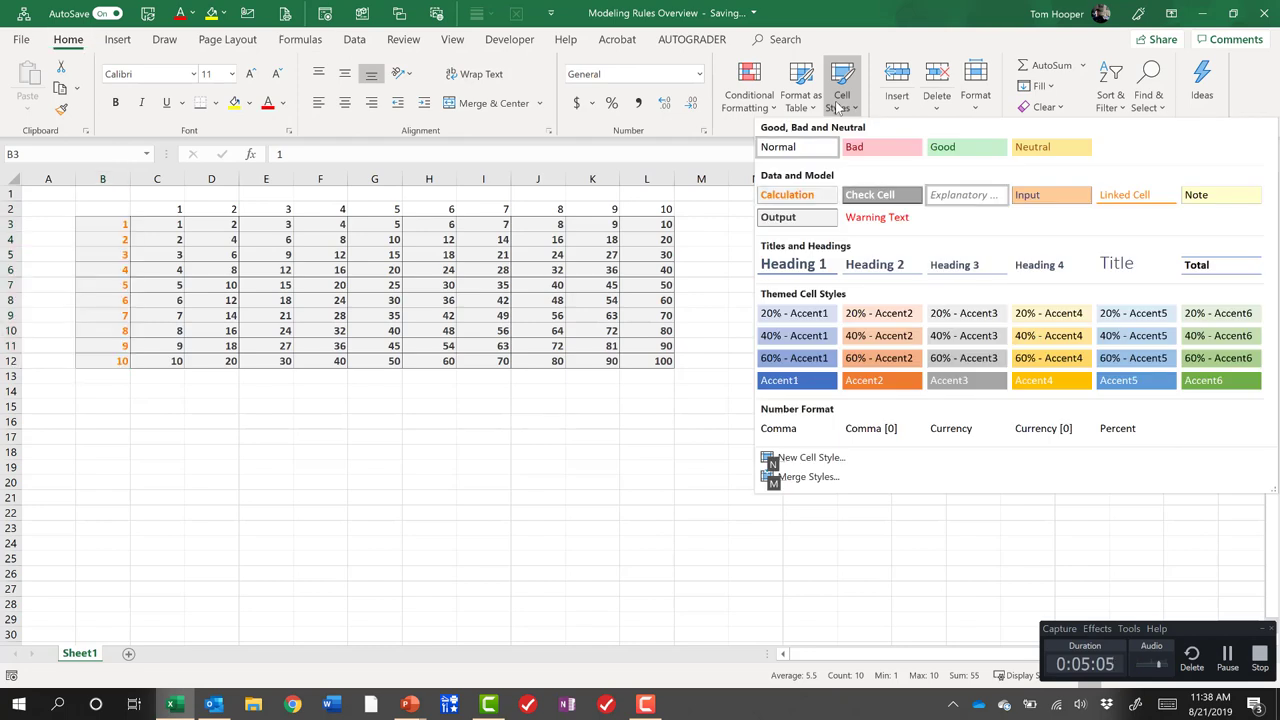
key(Right)
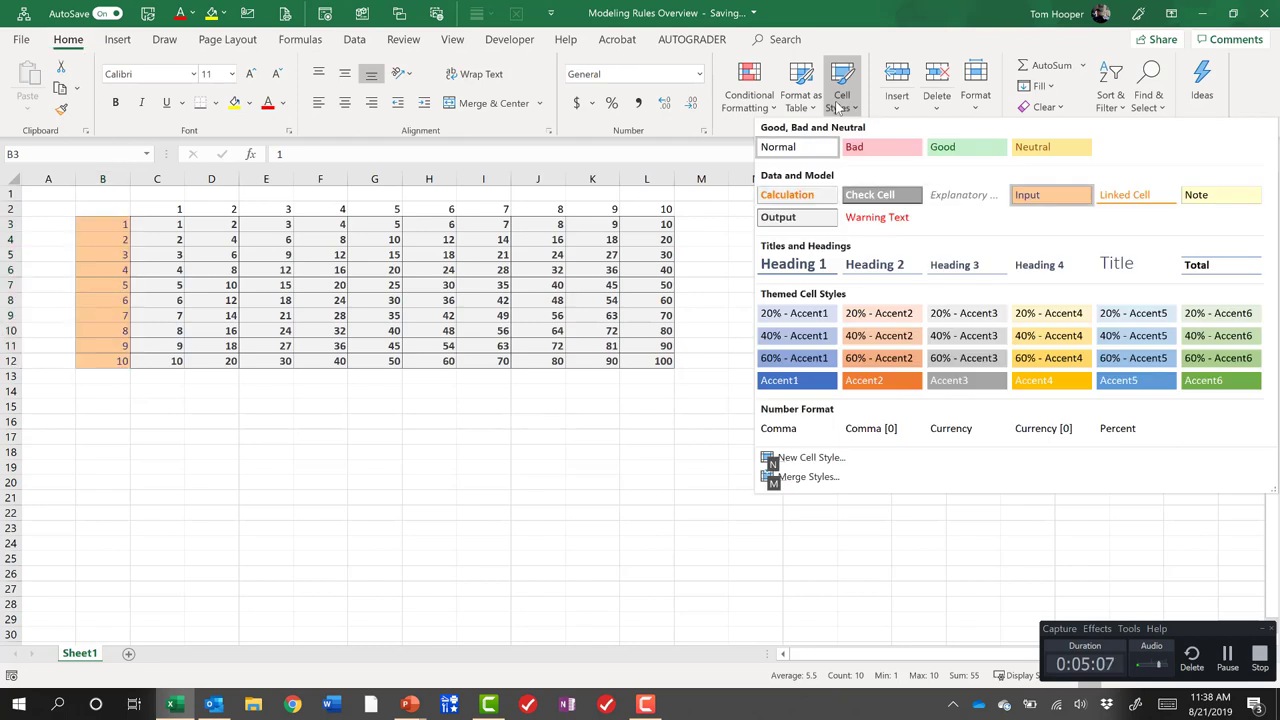
key(Return)
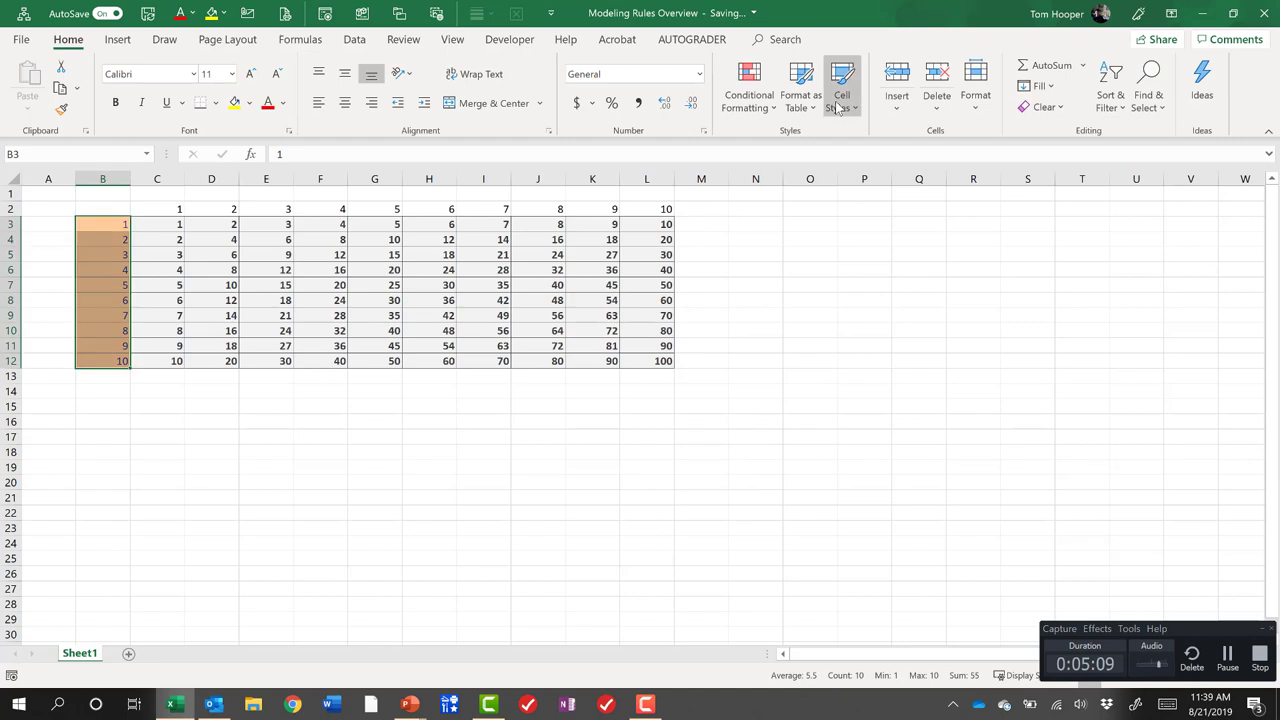
Repeat the Input style on the column values in C2:L2 using F4.
key(Up)
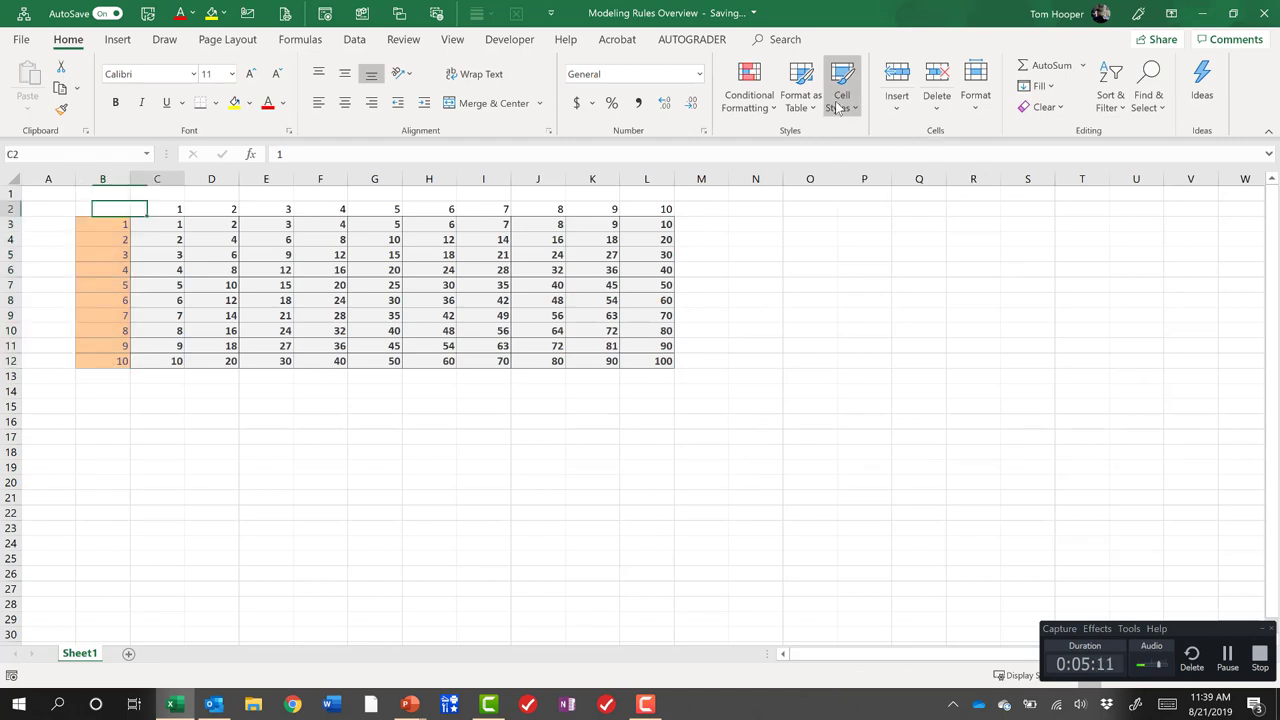
key(Right)
key(ctrl+shift+Right)
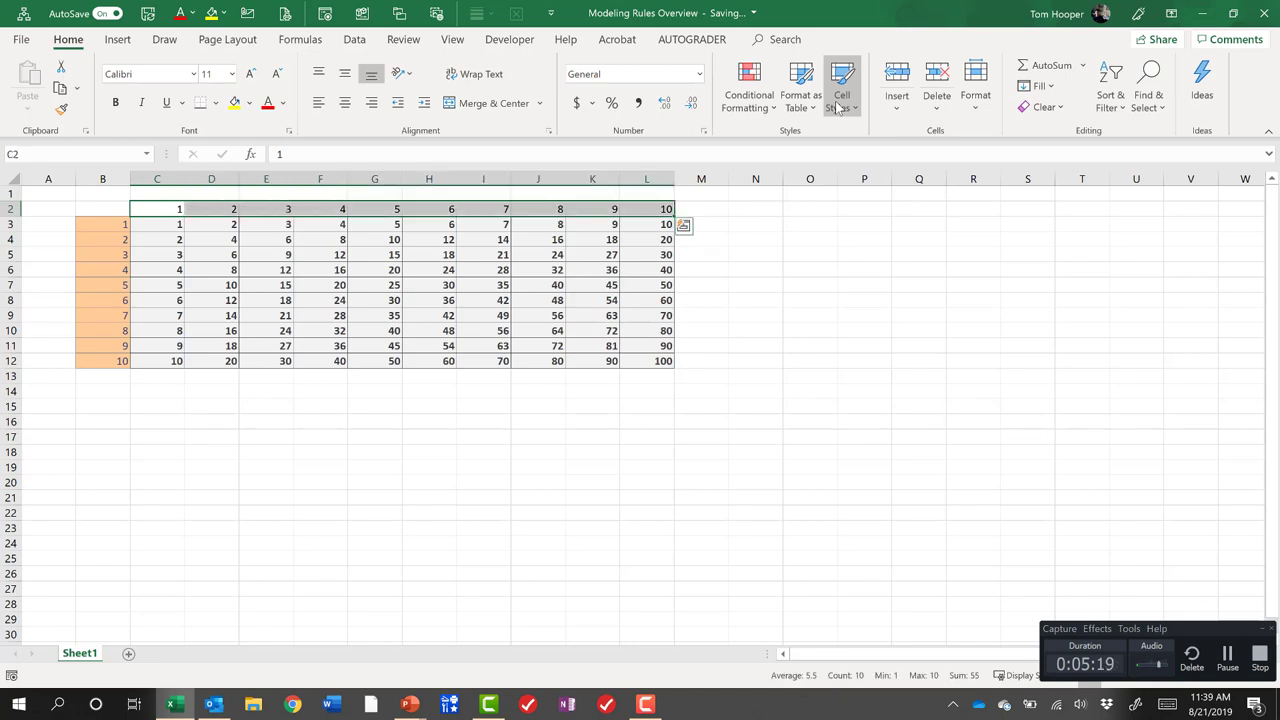
key(F4)
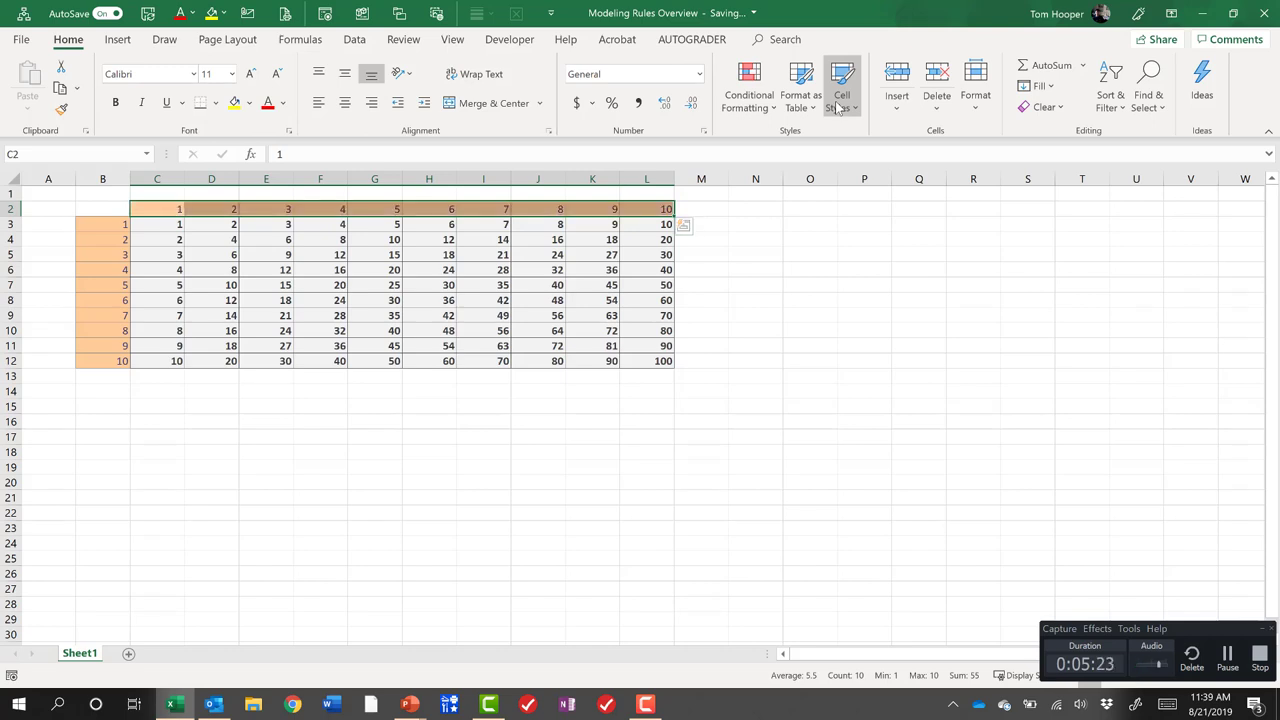
key(alt)
key(Left)
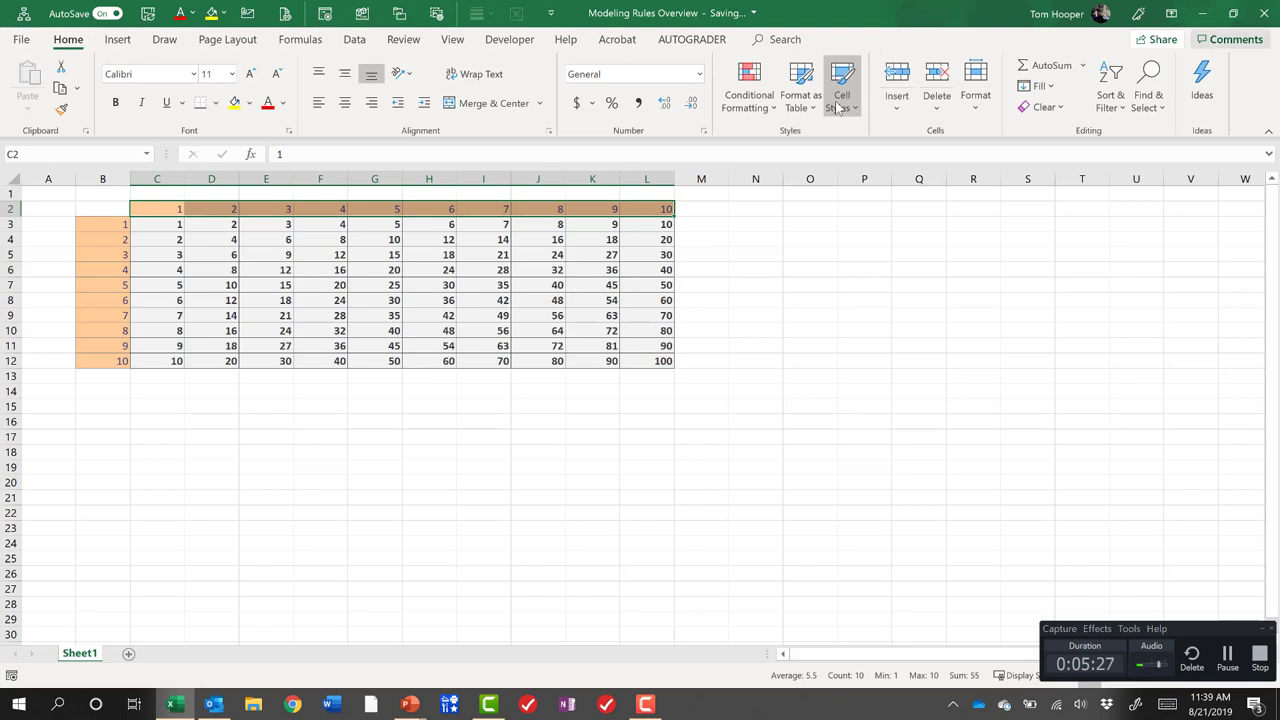
key(Tab)
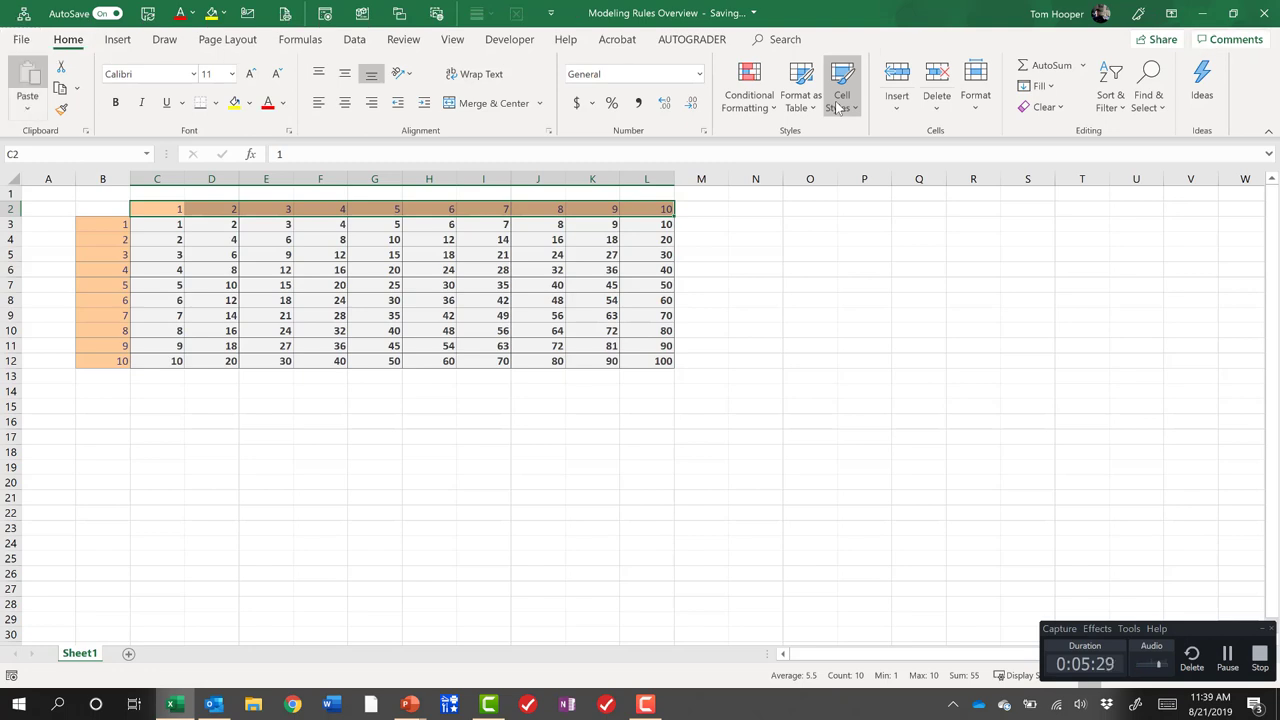
key(Escape)
Review the formulas in C3 and C4 and the extent of the C3:L12 table.
key(Down)
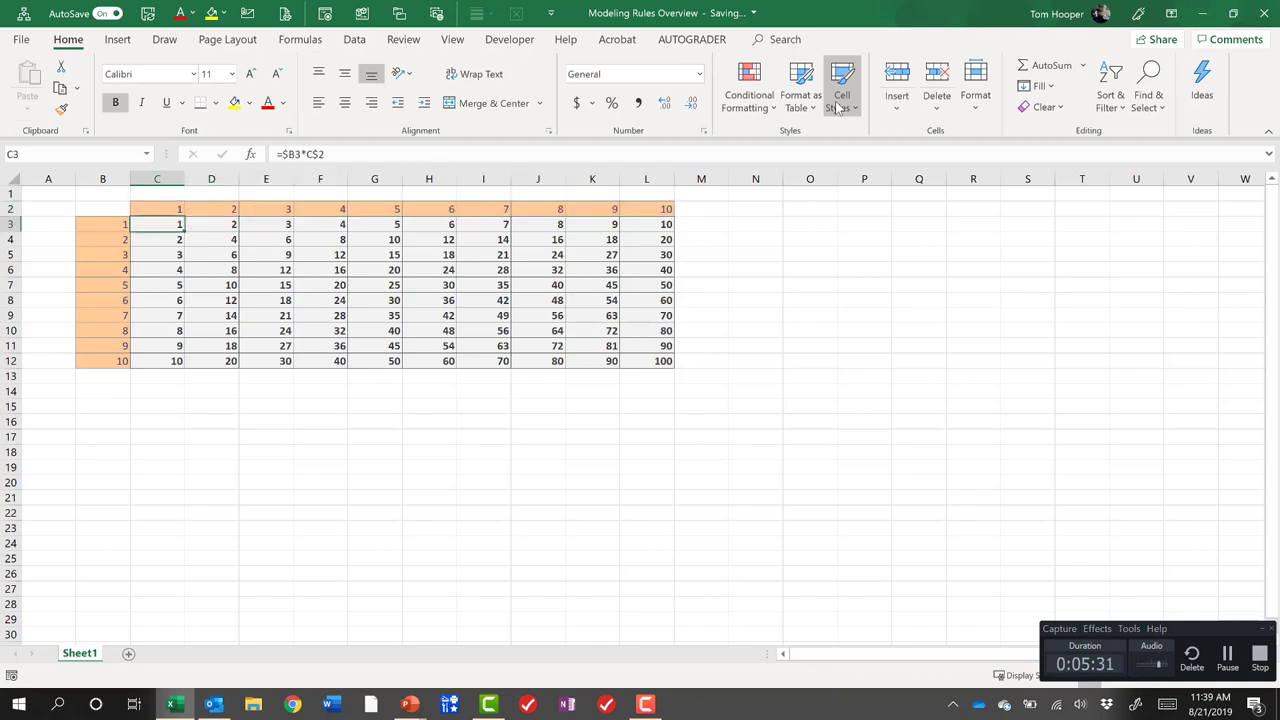
key(Down)
key(Down)
key(Up)
key(Up)
key(Up)
key(Down)
key(Down)
key(Up)
key(ctrl+shift+Down)
key(ctrl+shift+Right)
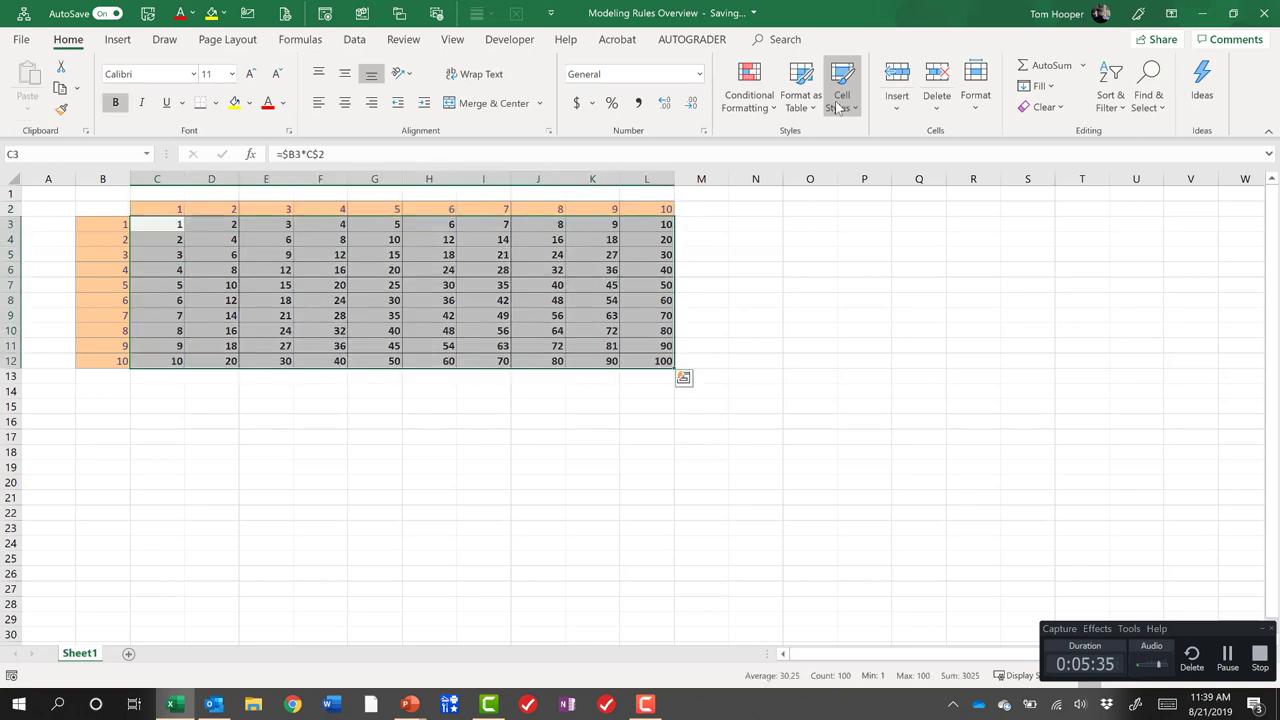
key(Up)
key(Left)
key(Up)
key(Right)
Move the active cell down one row on Sheet1.
key(Down)
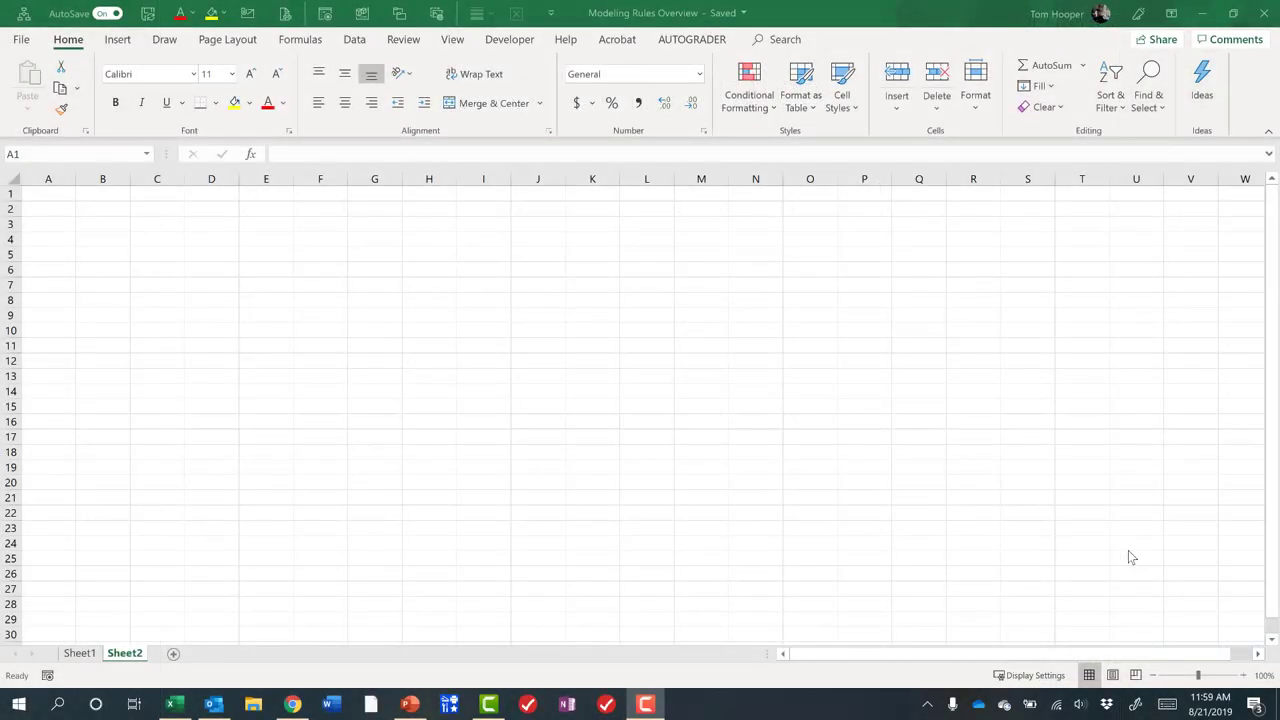
Type the labels Dividend, Divisor and Quotient in B2:B4.
click(92, 213)
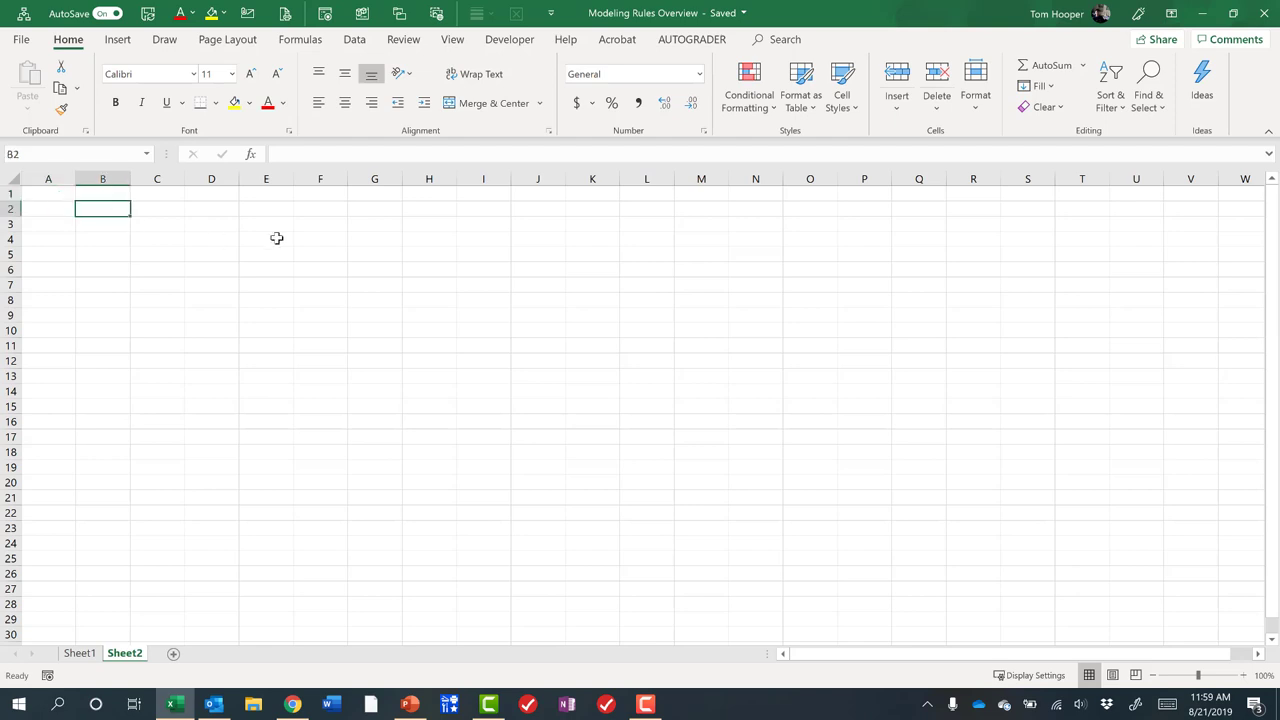
text(Dividend)
key(Return)
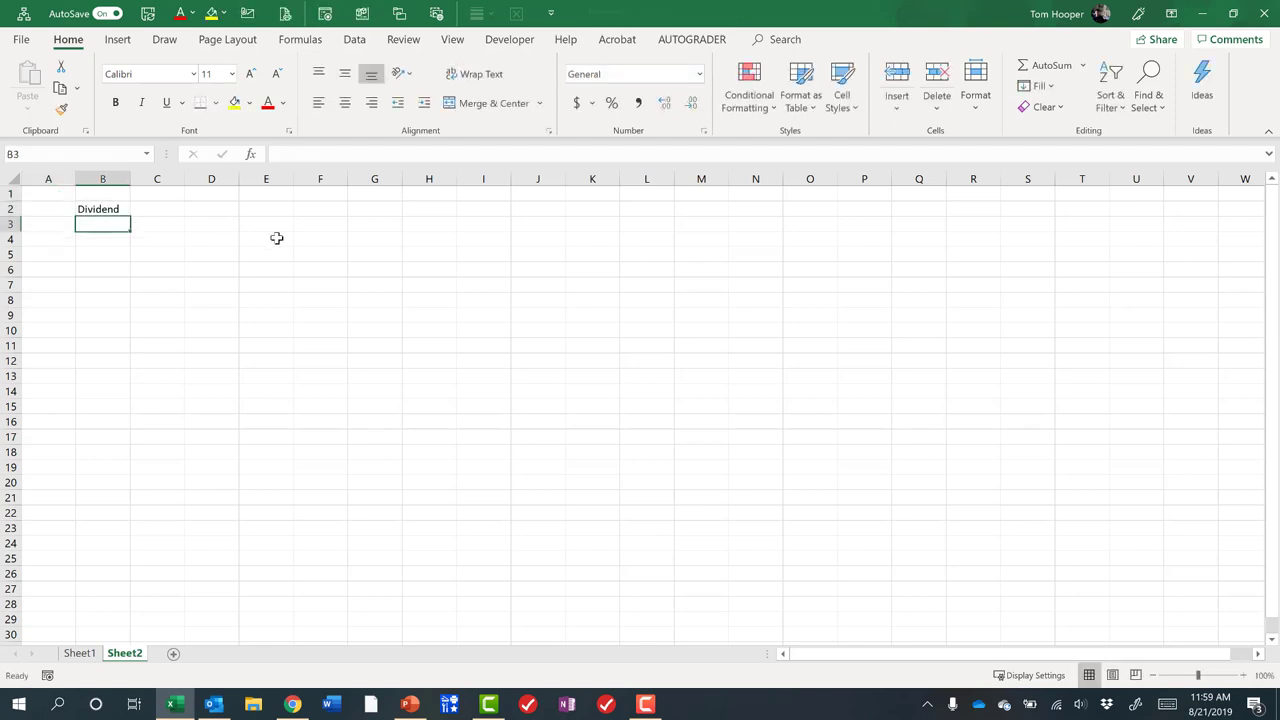
text(Diviso)
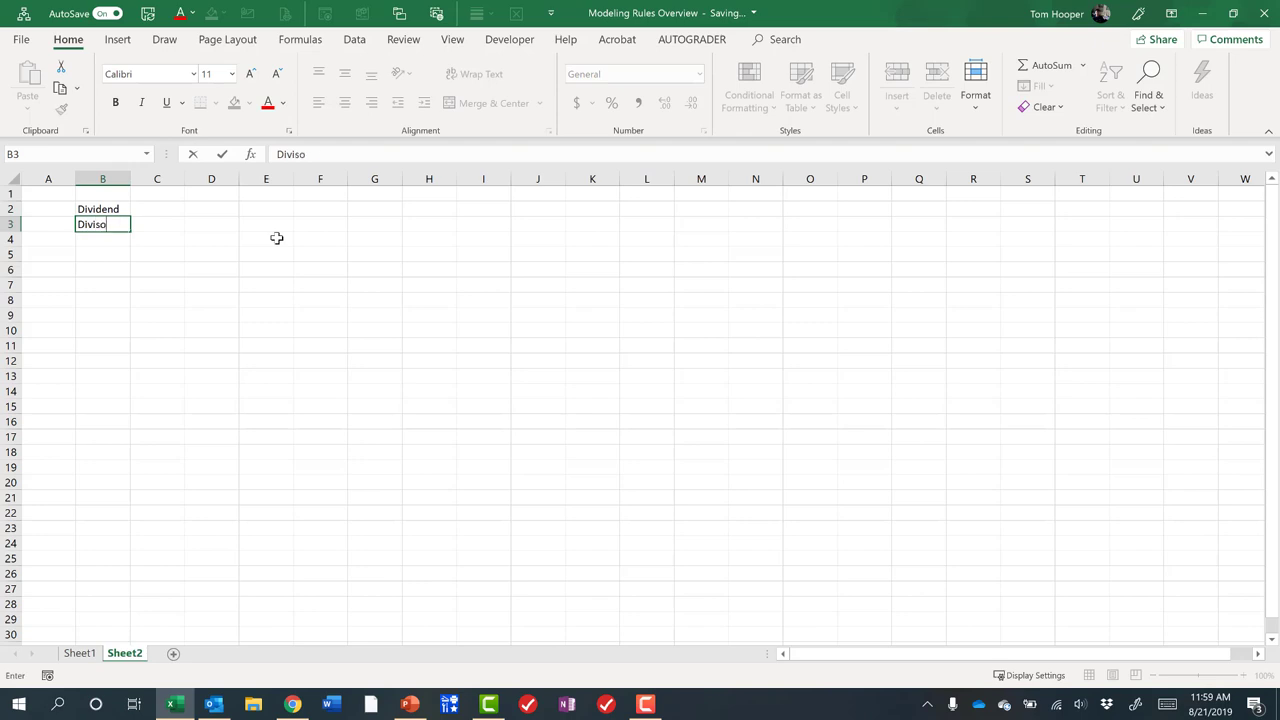
text(r)
key(Return)
text(Quotient)
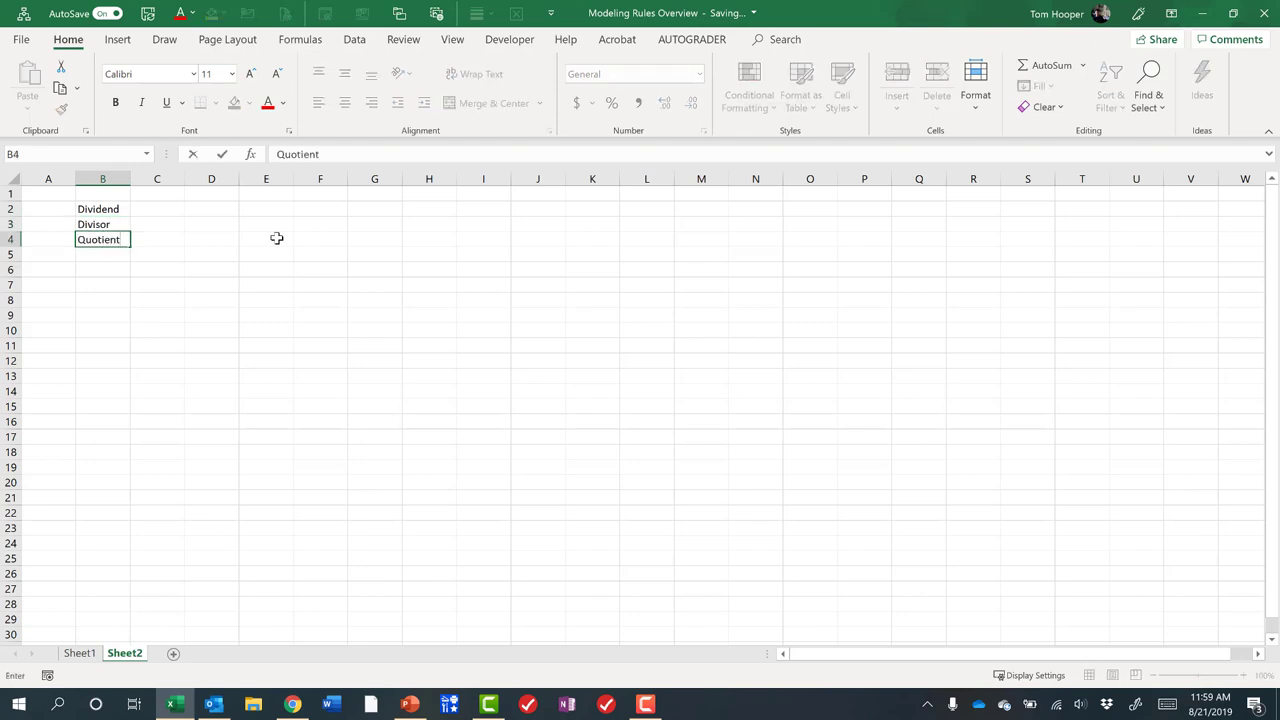
key(Up)
key(Up)
Enter 6 in C2, 3 in C3, and =C2/C3 in C4 to show 2.
key(Right)
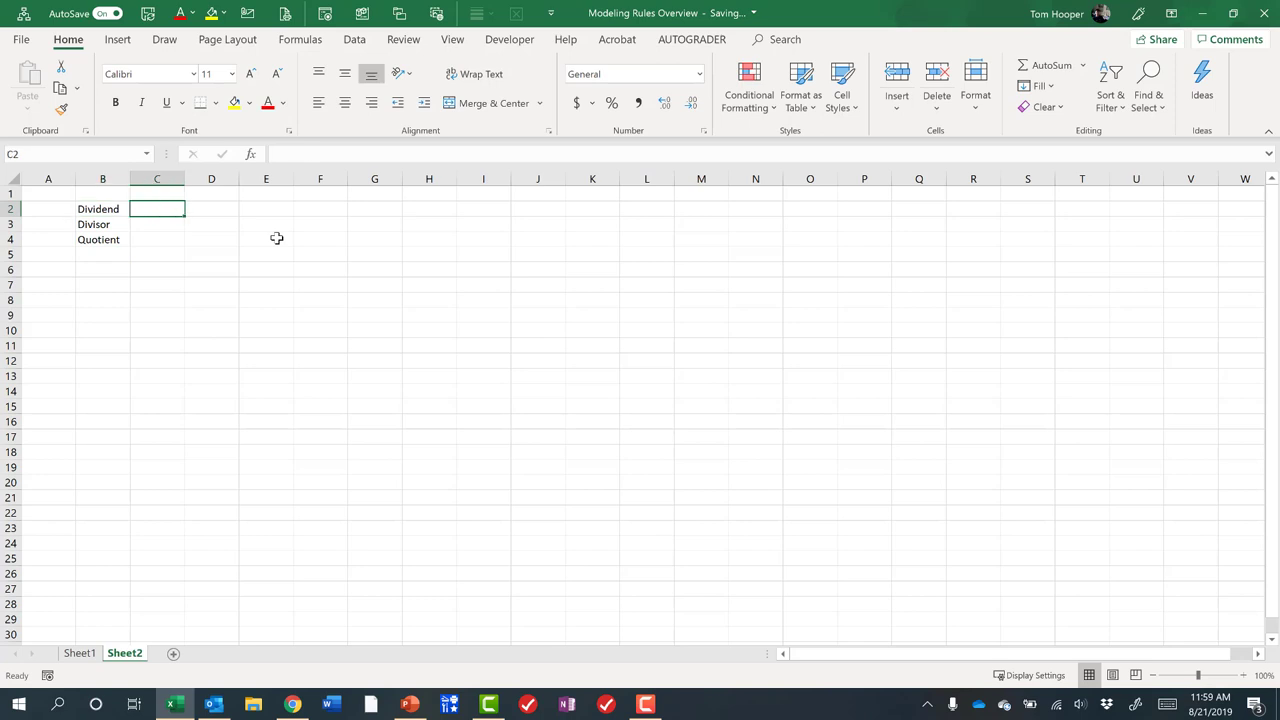
text(6)
key(Return)
text(3)
key(Return)
text(=)
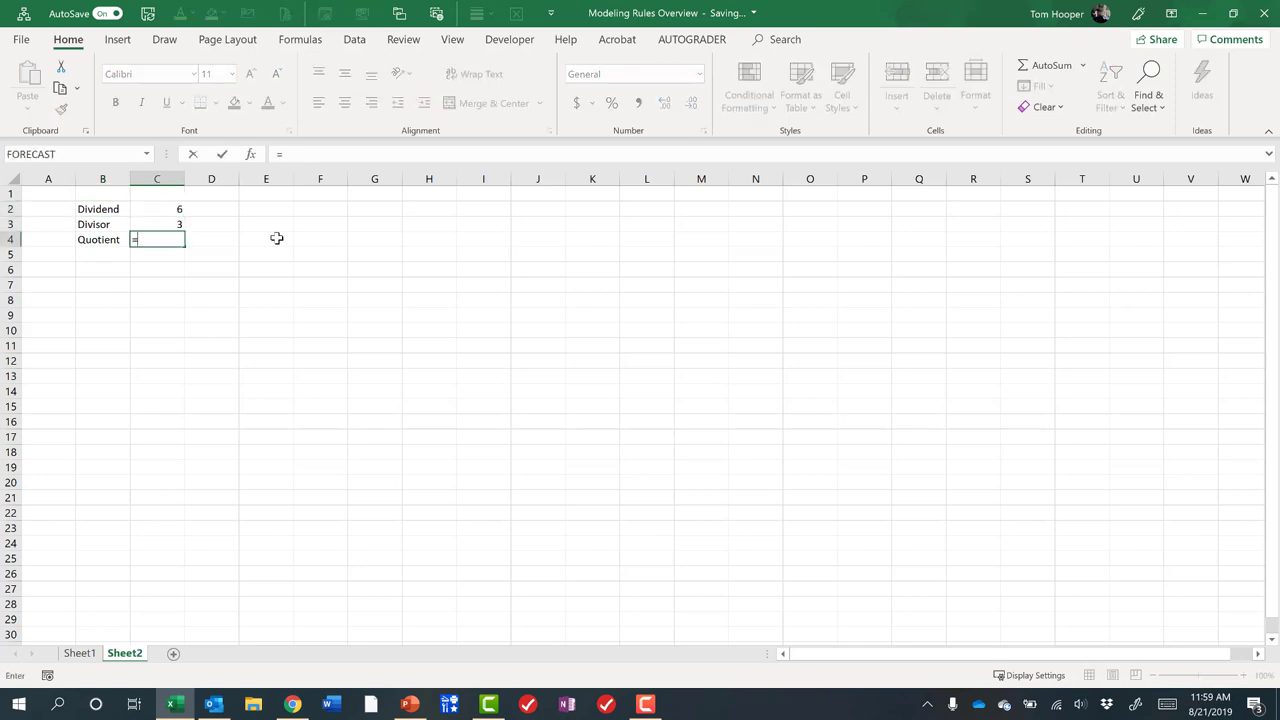
key(Up)
key(Up)
text(/)
key(Up)
key(Return)
key(Up)
key(Up)
key(Up)
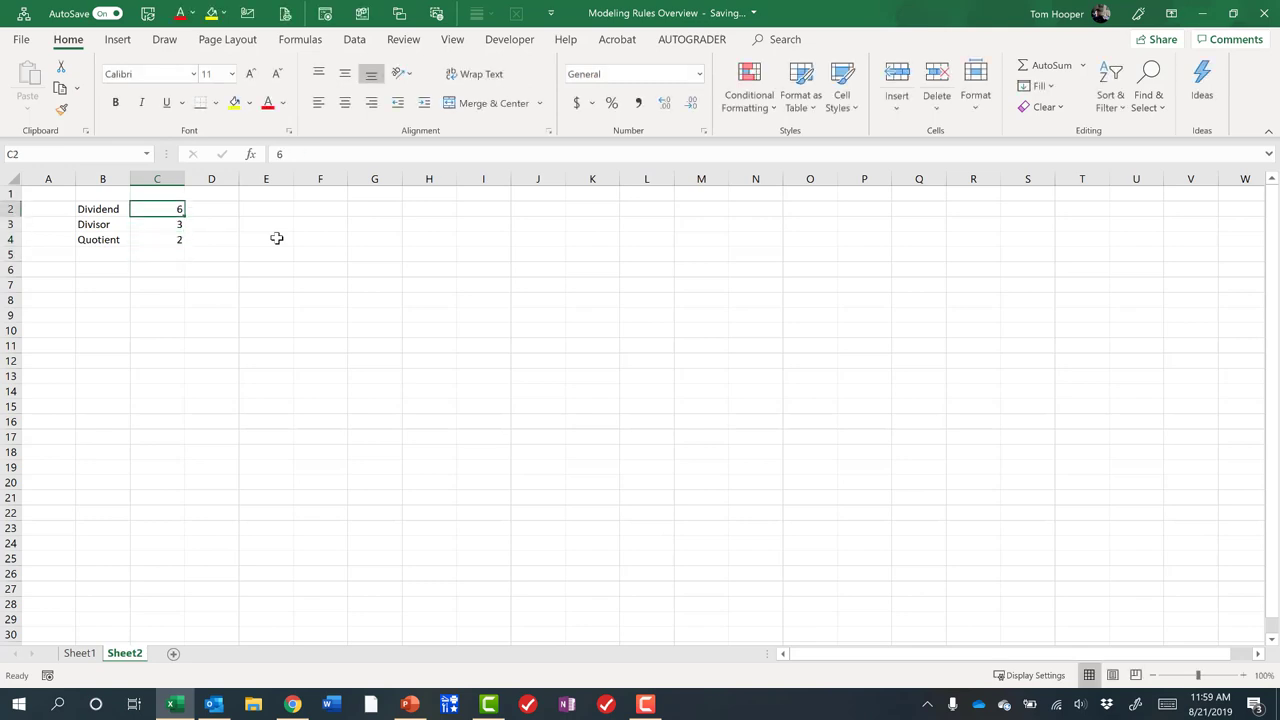
Apply the Input cell style to the dividend 6 and divisor 3 in C2:C3.
key(shift+Down)
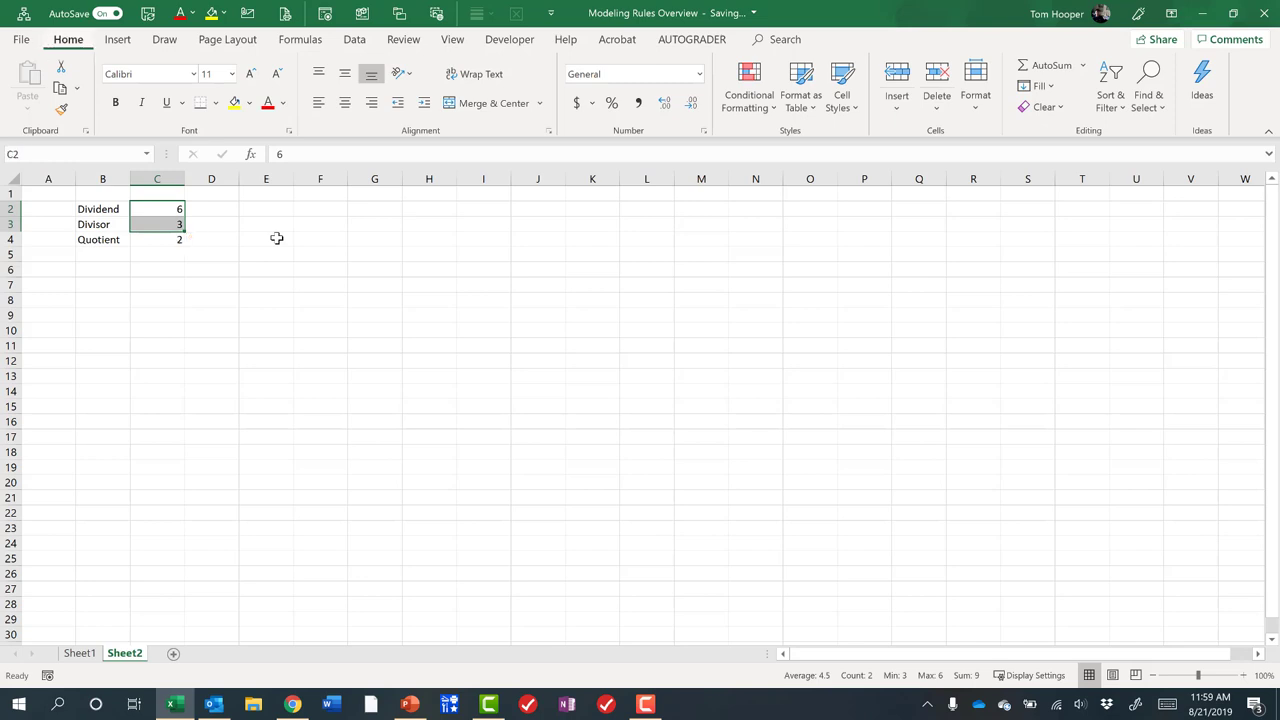
key(alt+h)
key(j)
key(Down)
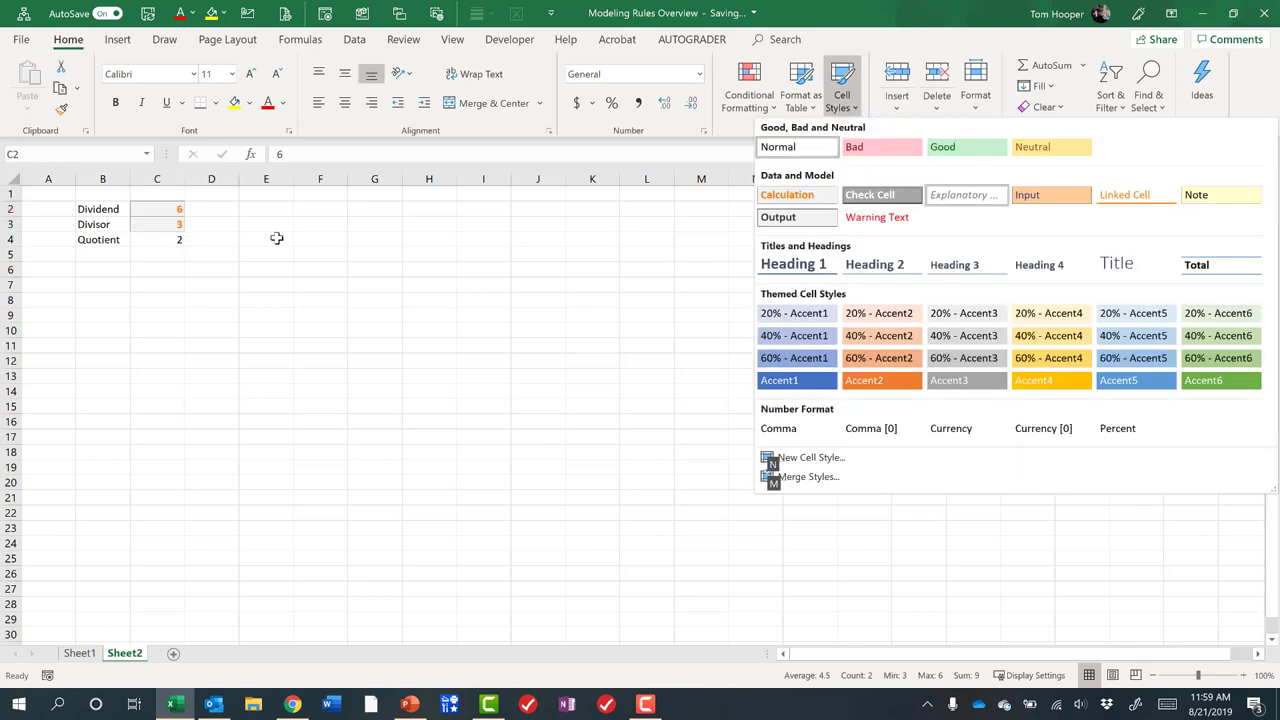
key(Right)
key(Right)
key(Return)
Apply the Output cell style to the quotient 2 in C4.
key(Down)
key(Down)
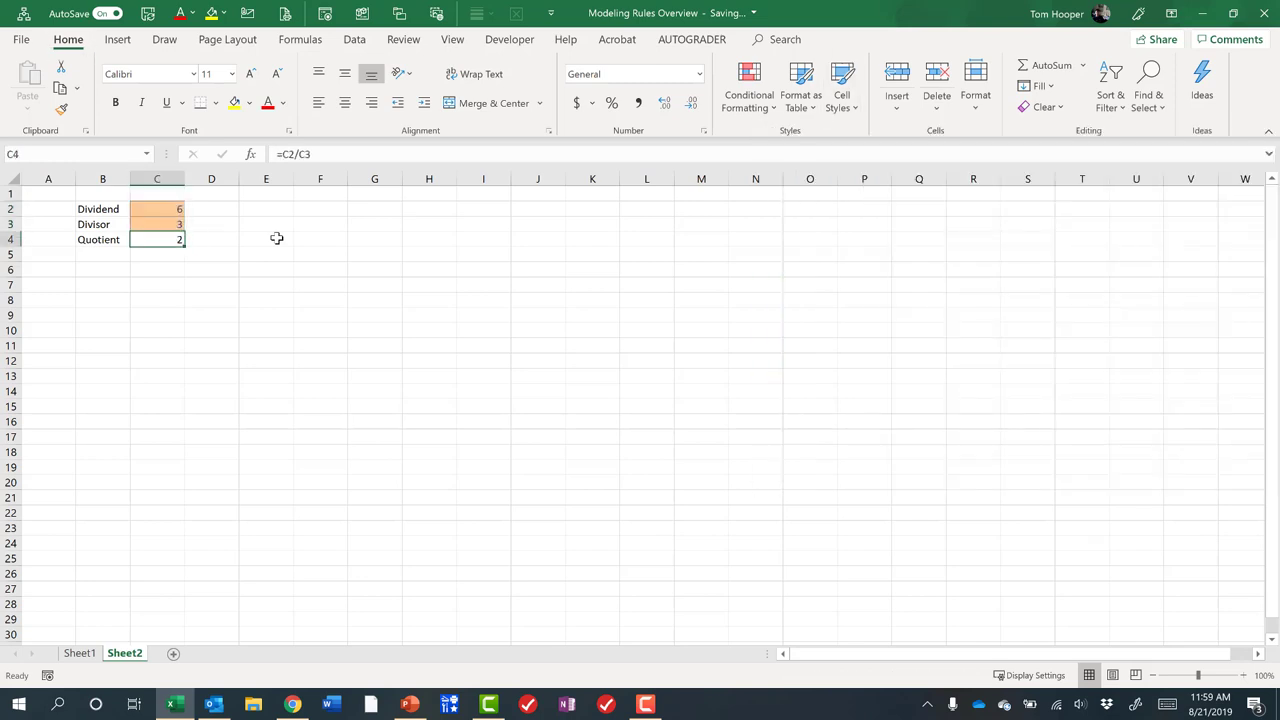
key(alt+h)
key(j)
key(Down)
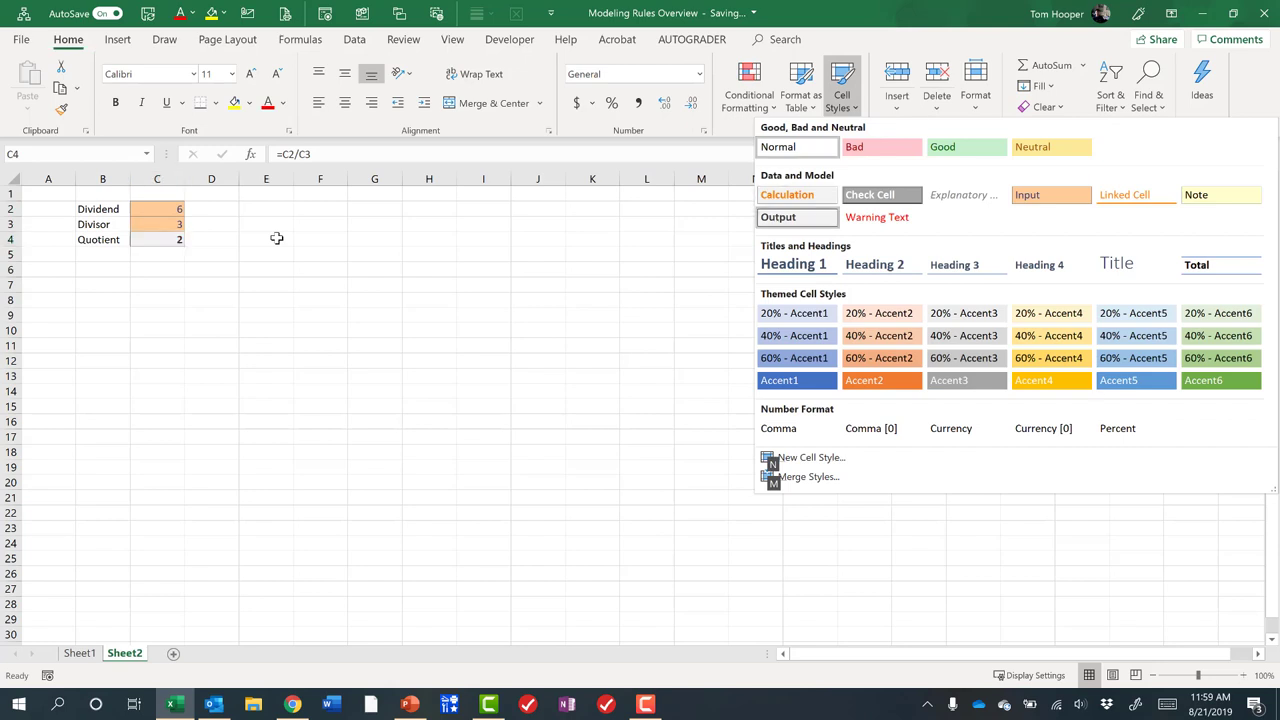
key(Return)
key(Down)
key(Down)
key(Down)
key(Down)
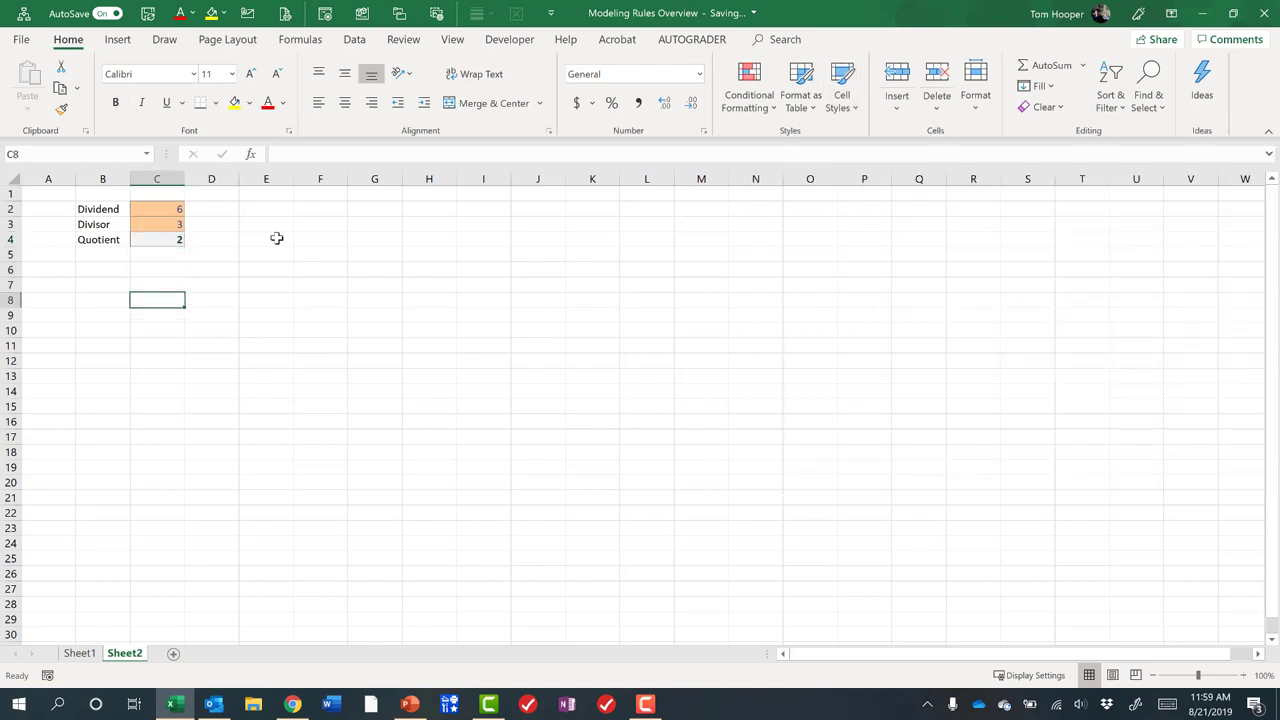
drag(160, 208, 163, 222)
click(170, 222)
click(163, 241)
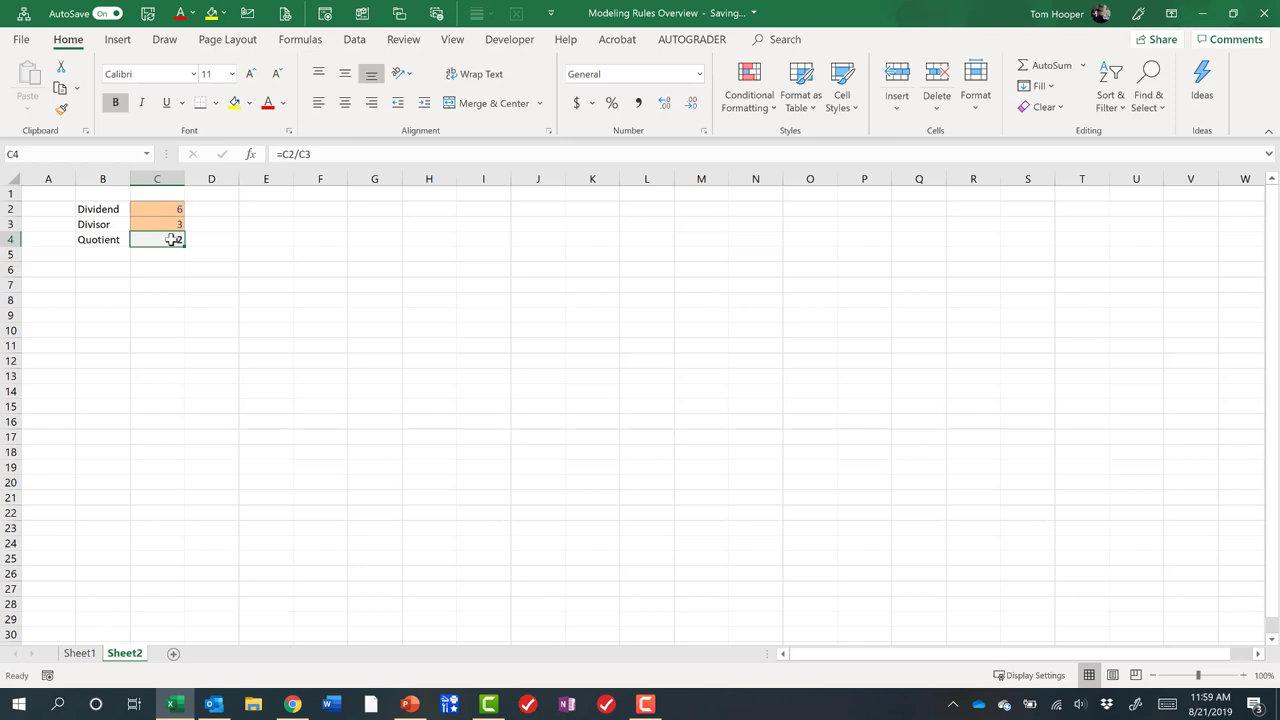
Change the dividend in C2 to 12 and confirm the C4 quotient becomes 4.
click(153, 209)
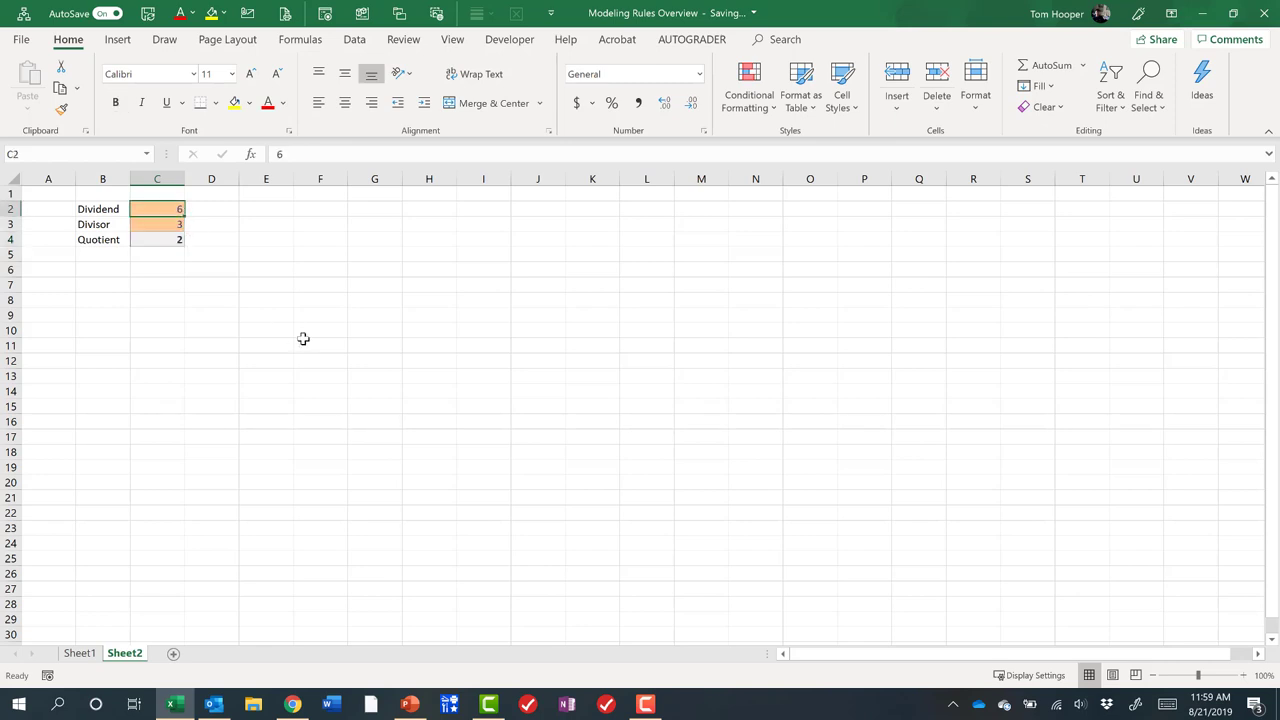
text(12)
key(Return)
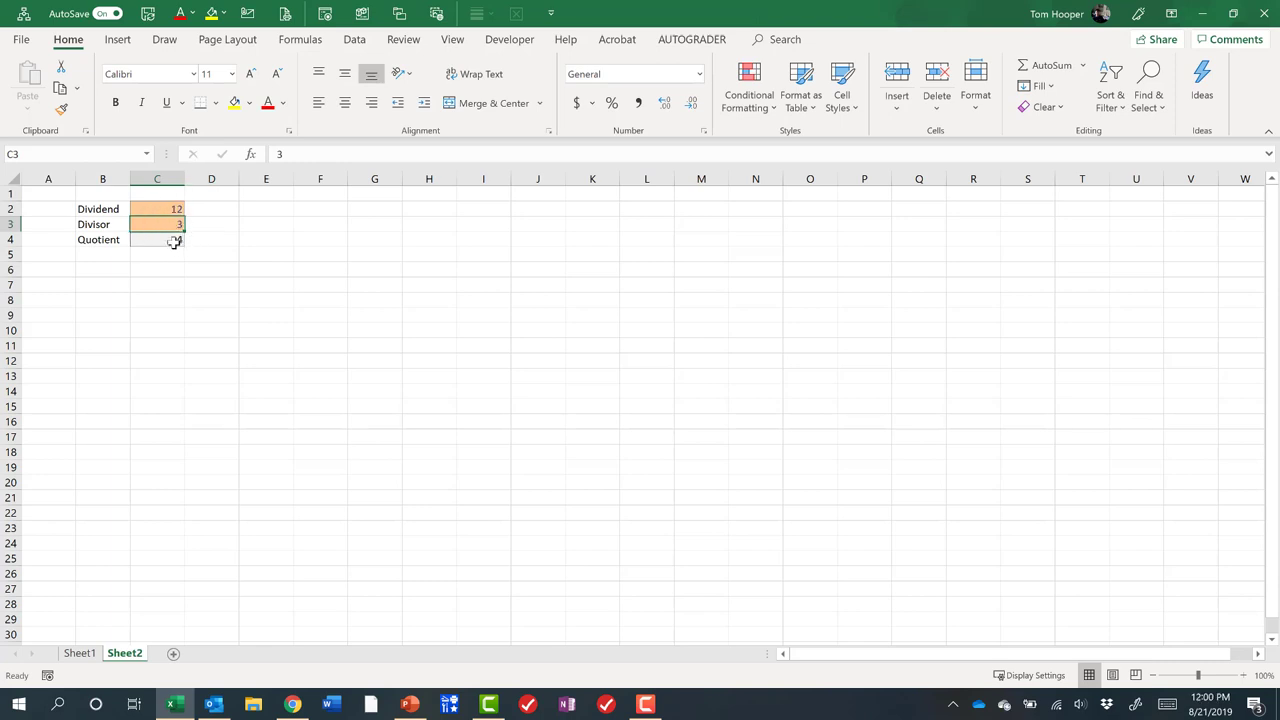
click(175, 242)
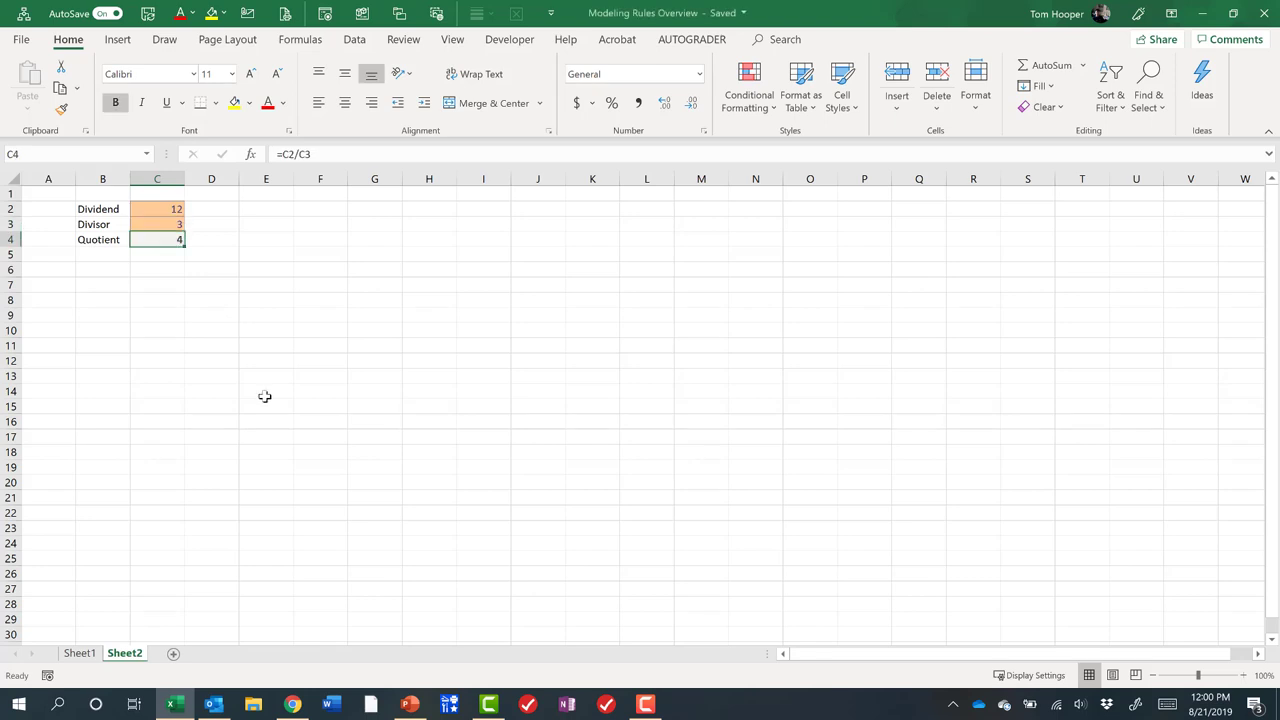
click(163, 209)
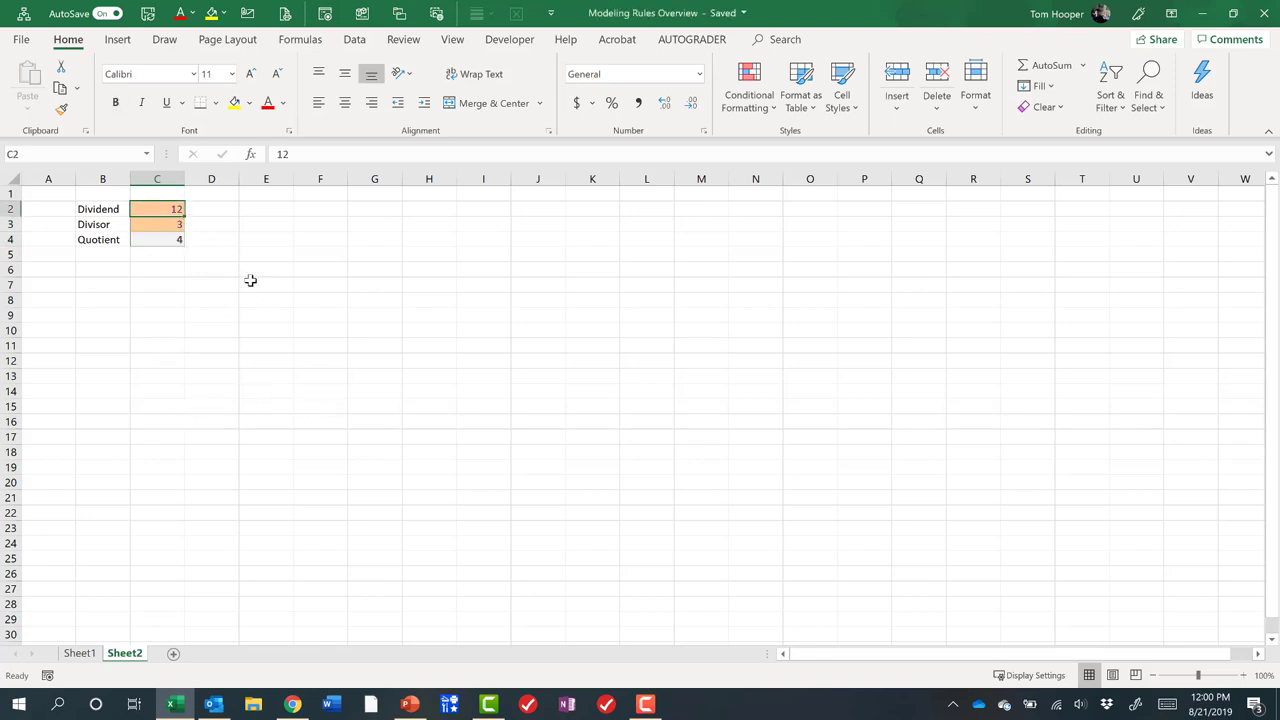
click(162, 242)
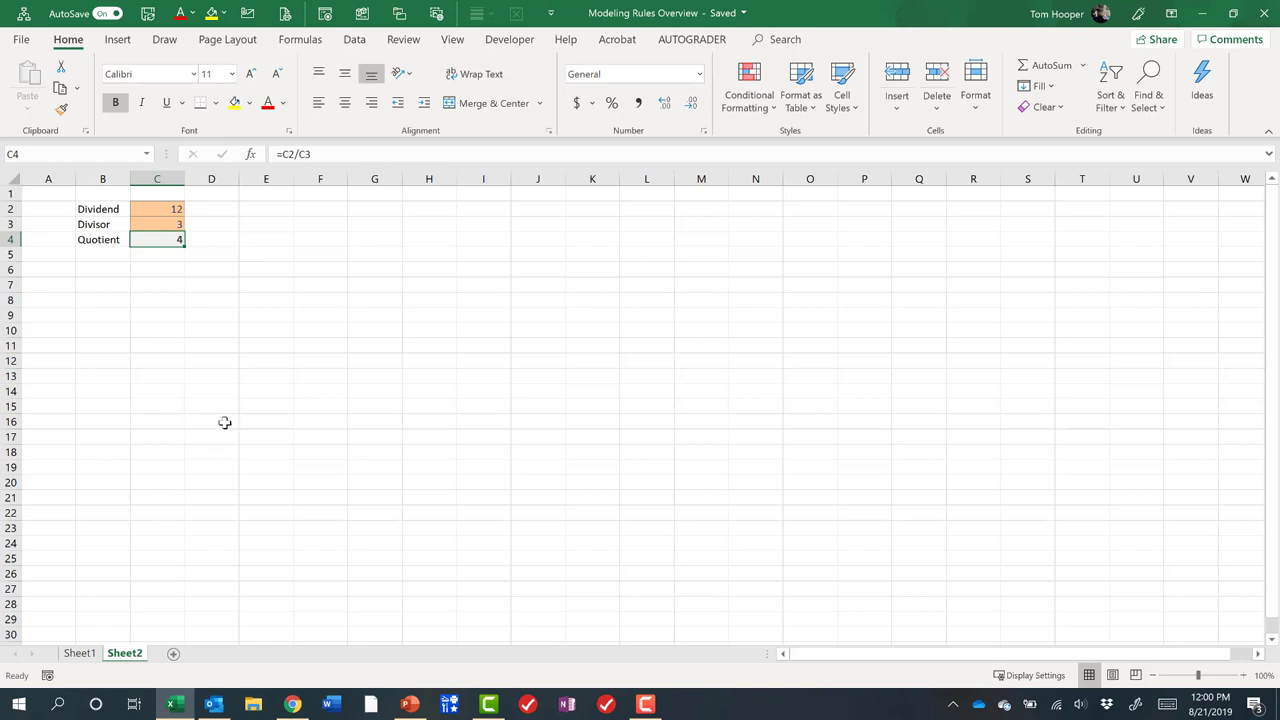
Goal Seek C4 to the value 6 by changing C2, setting the dividend to 18.
key(alt+a)
key(w)
key(g)
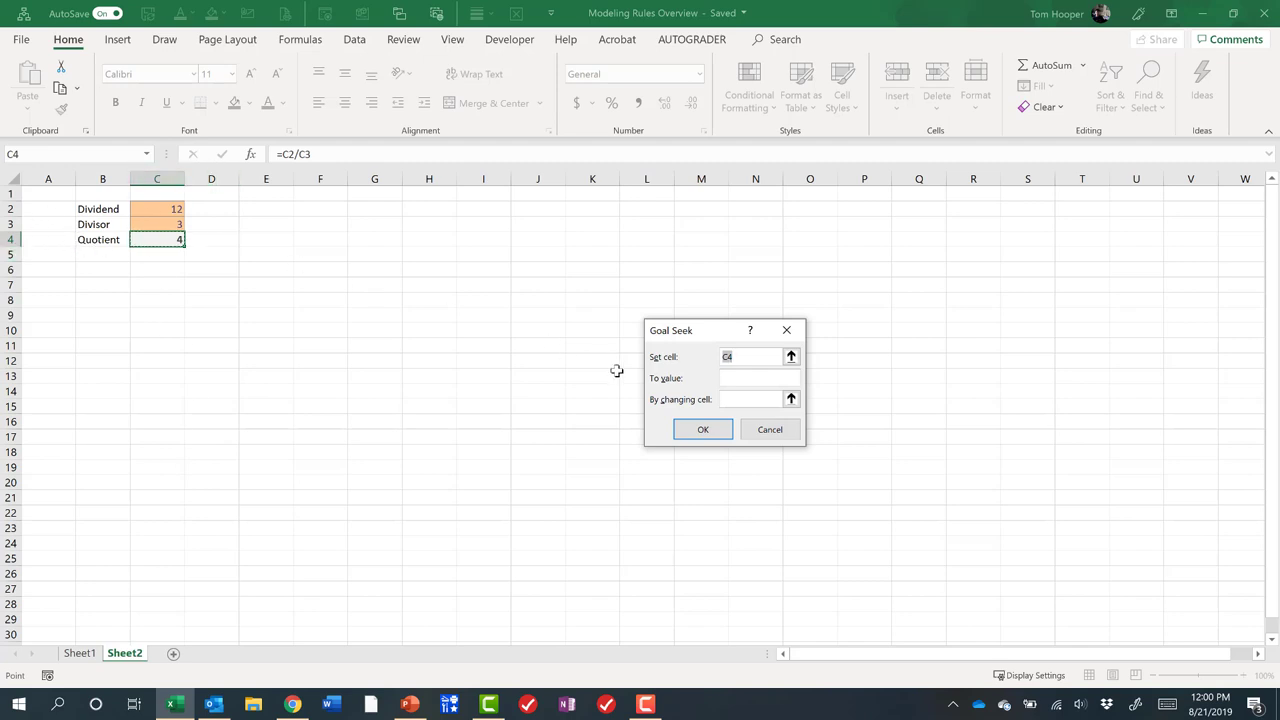
key(Tab)
click(161, 210)
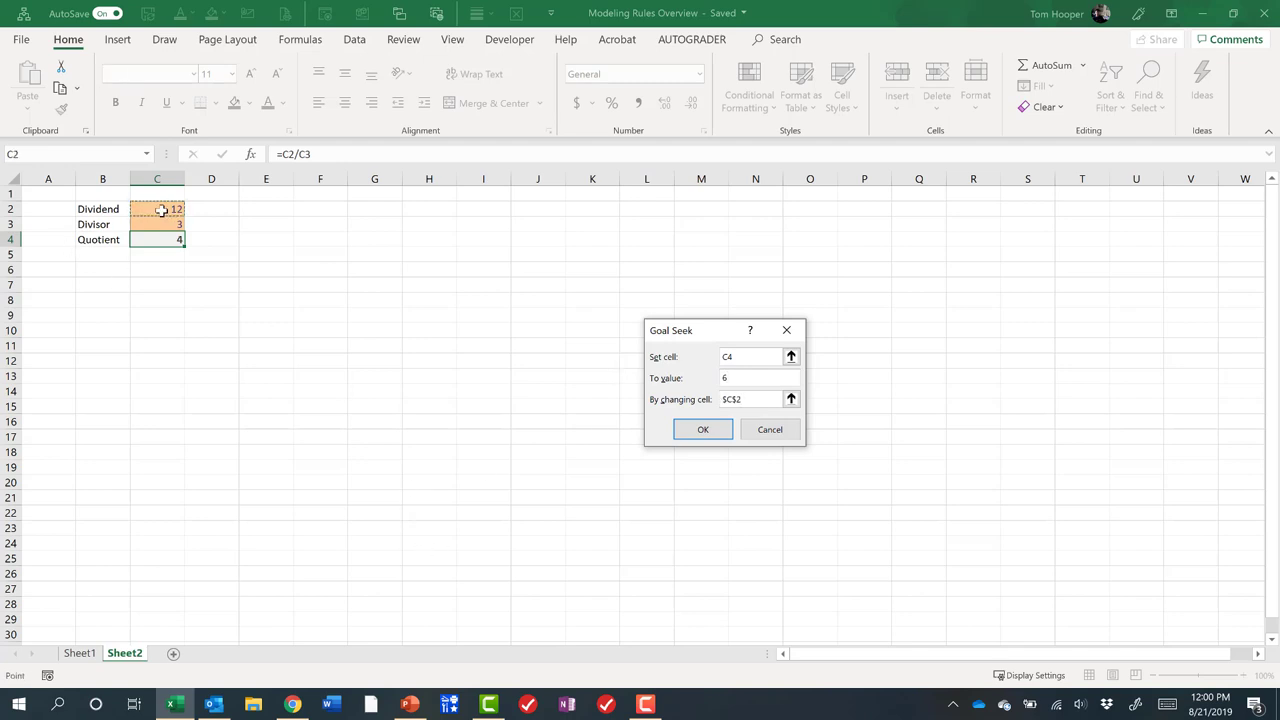
key(Return)
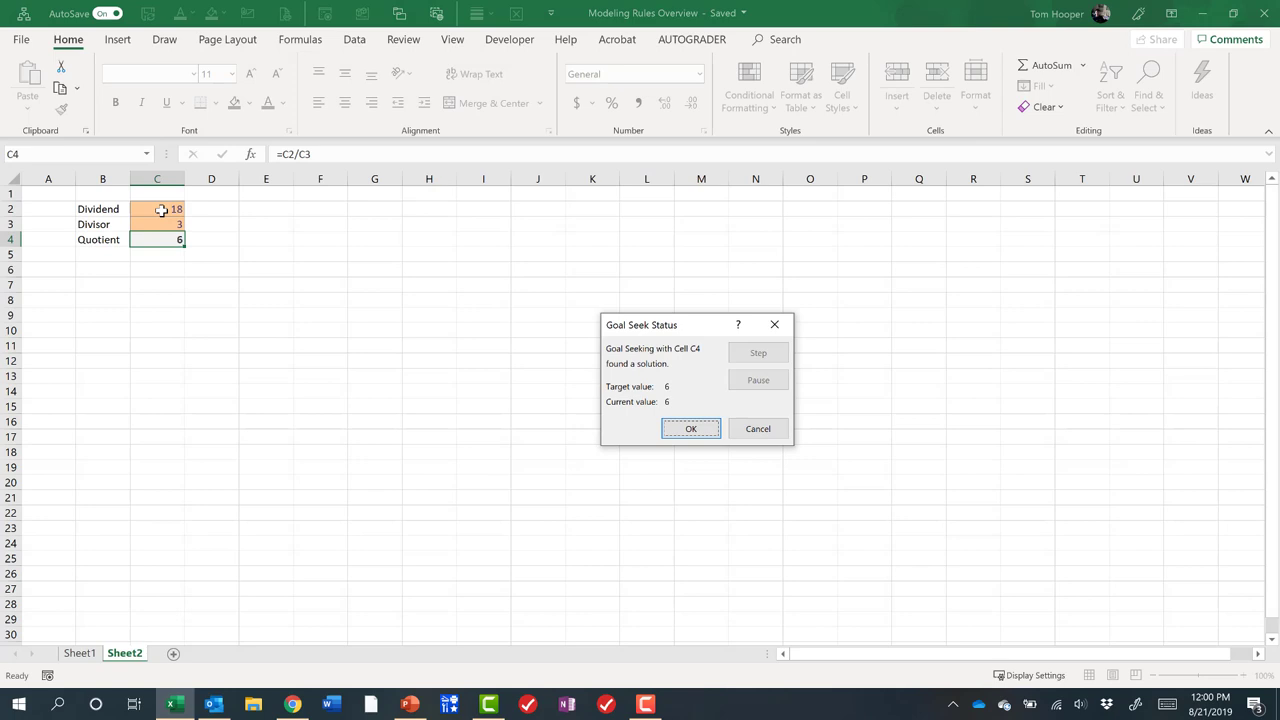
click(693, 431)
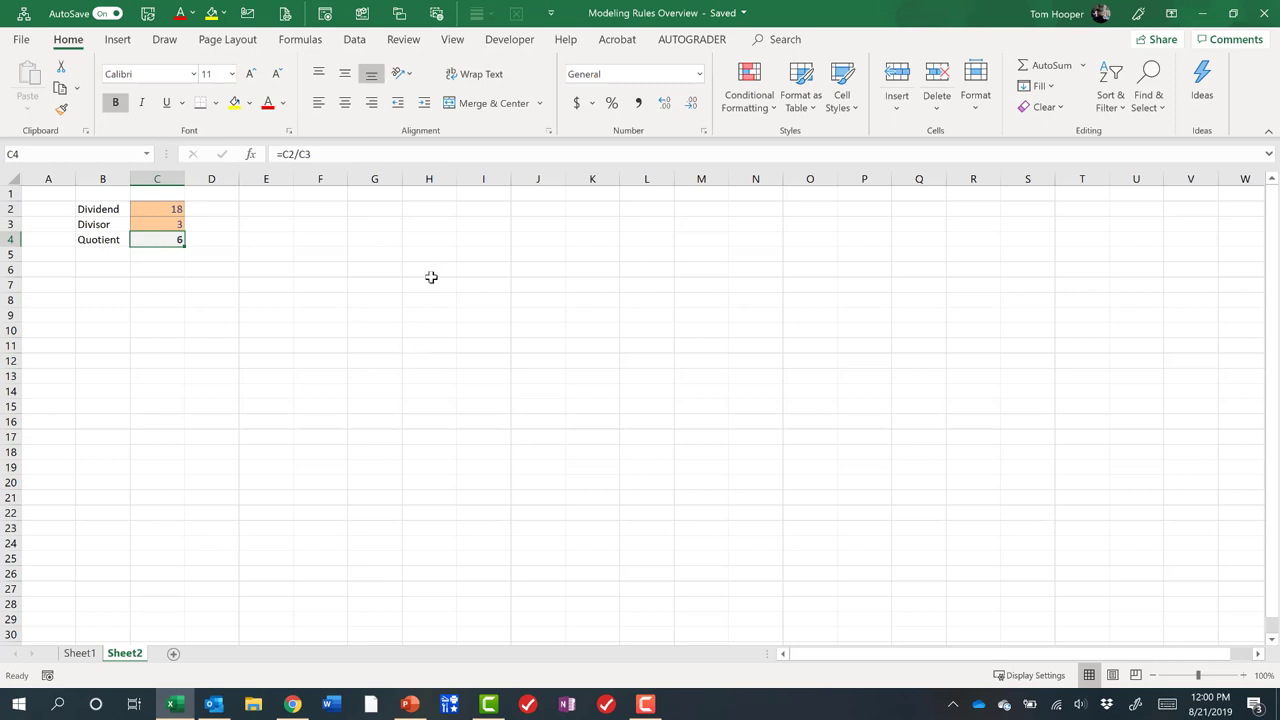
Fill F5:F14 with the series 1 to 10.
click(321, 256)
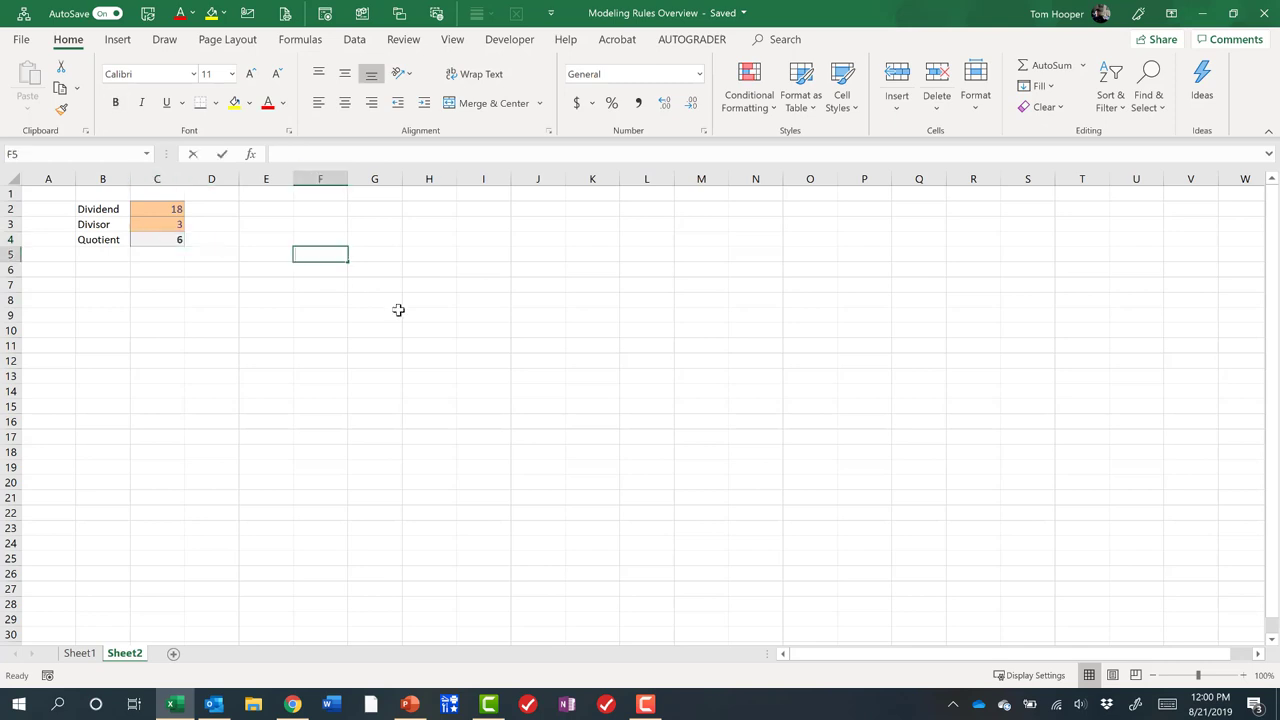
text(1)
key(Return)
text(2)
key(Up)
key(shift+Down)
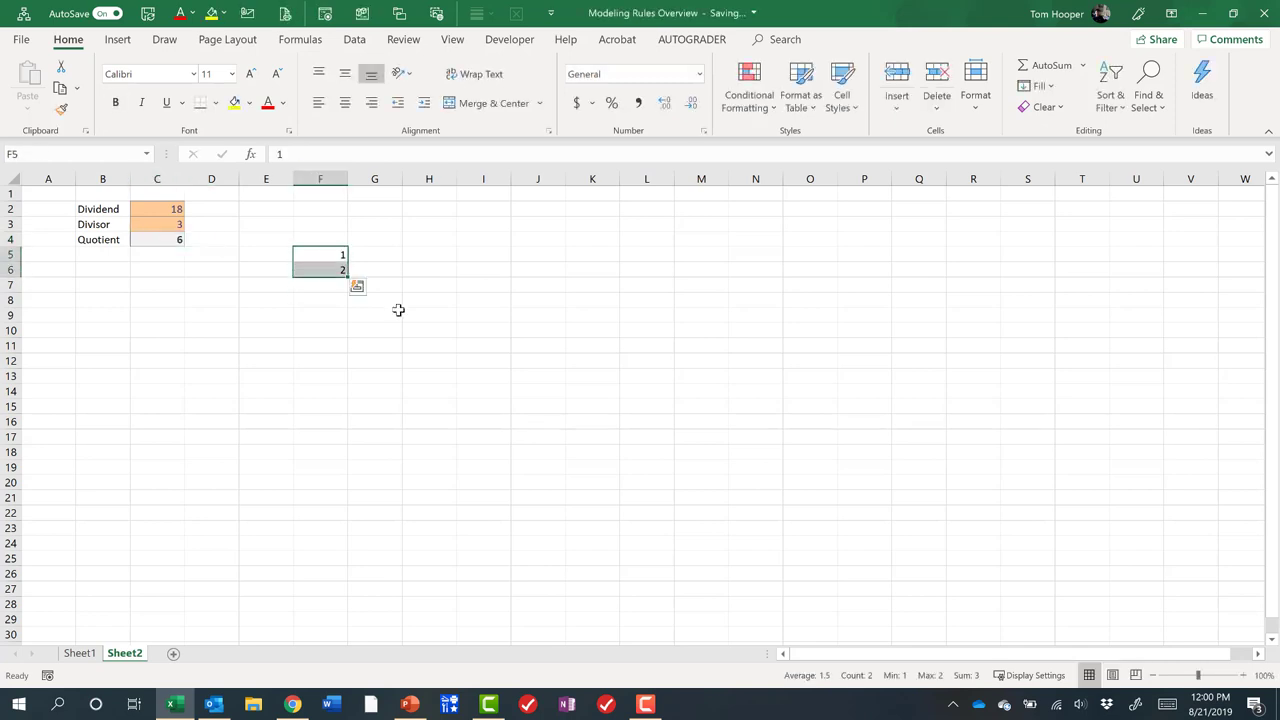
drag(349, 278, 351, 395)
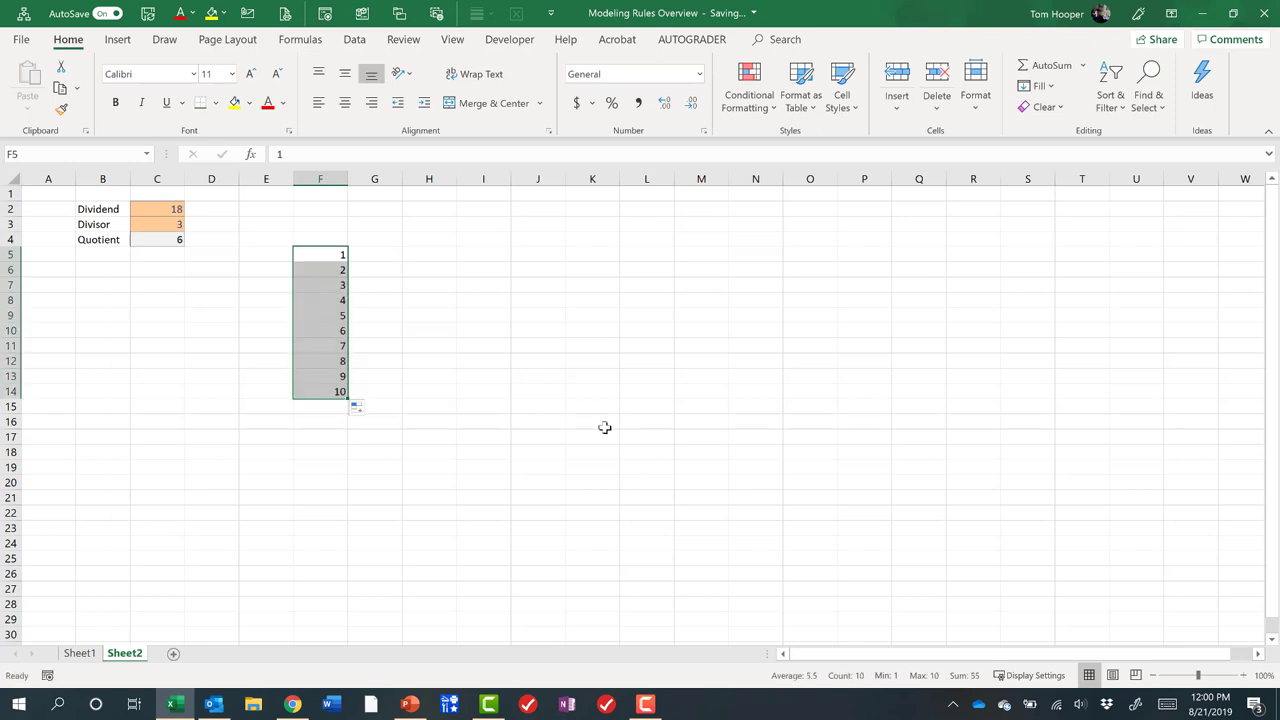
Copy the 1–10 series and paste it transposed across G4:P4.
key(ctrl+c)
key(Up)
key(Right)
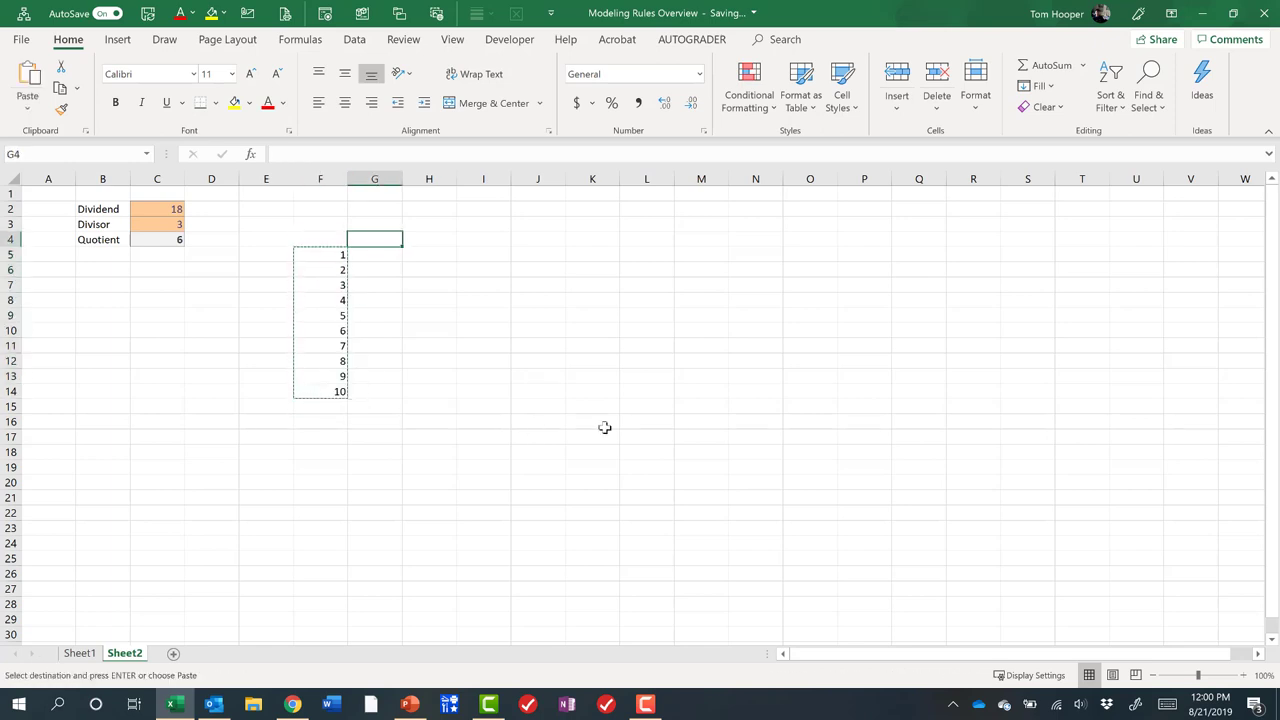
key(ctrl+alt+v)
key(e)
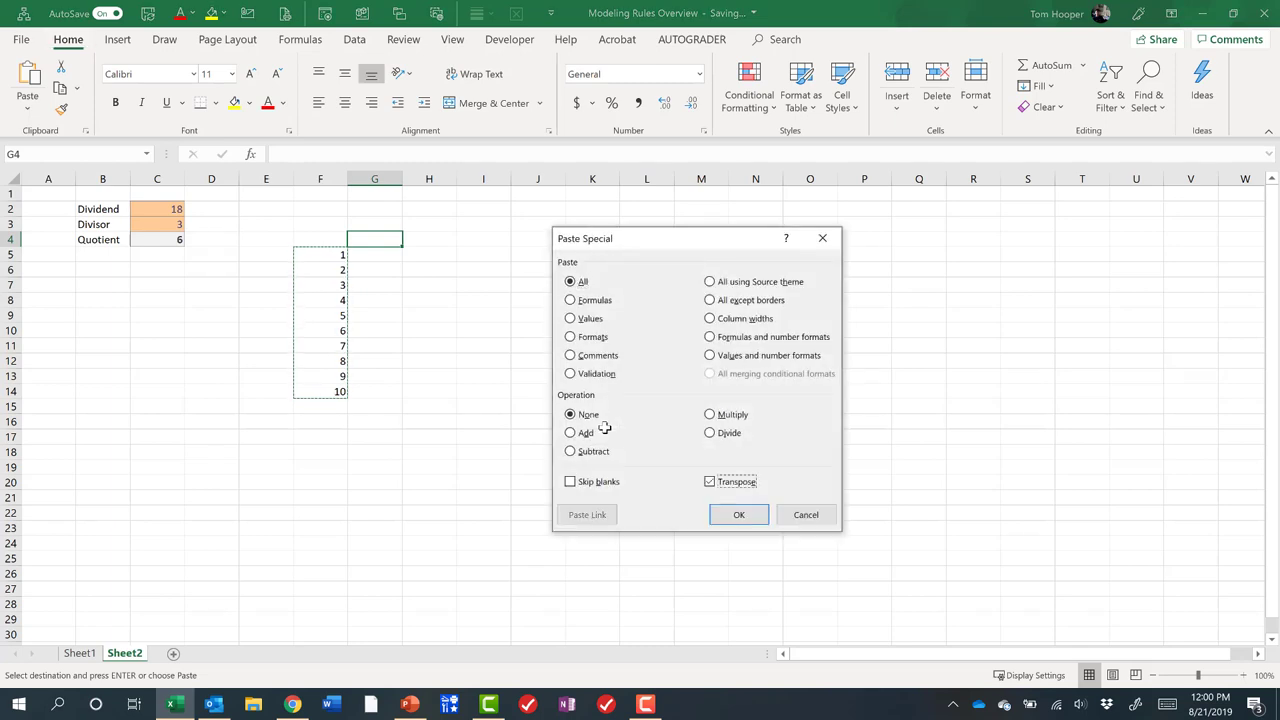
key(Return)
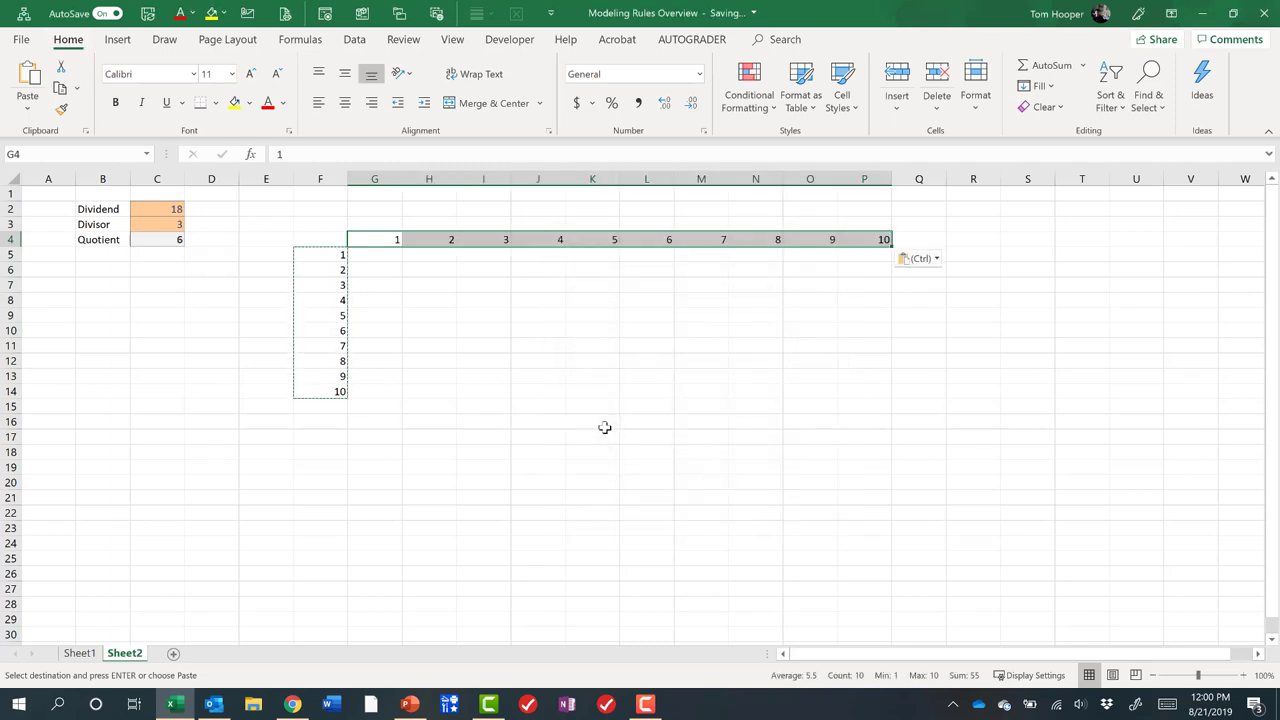
Add the 'Dividends' heading in G3 and start a 'Divisors' label in E6.
key(Up)
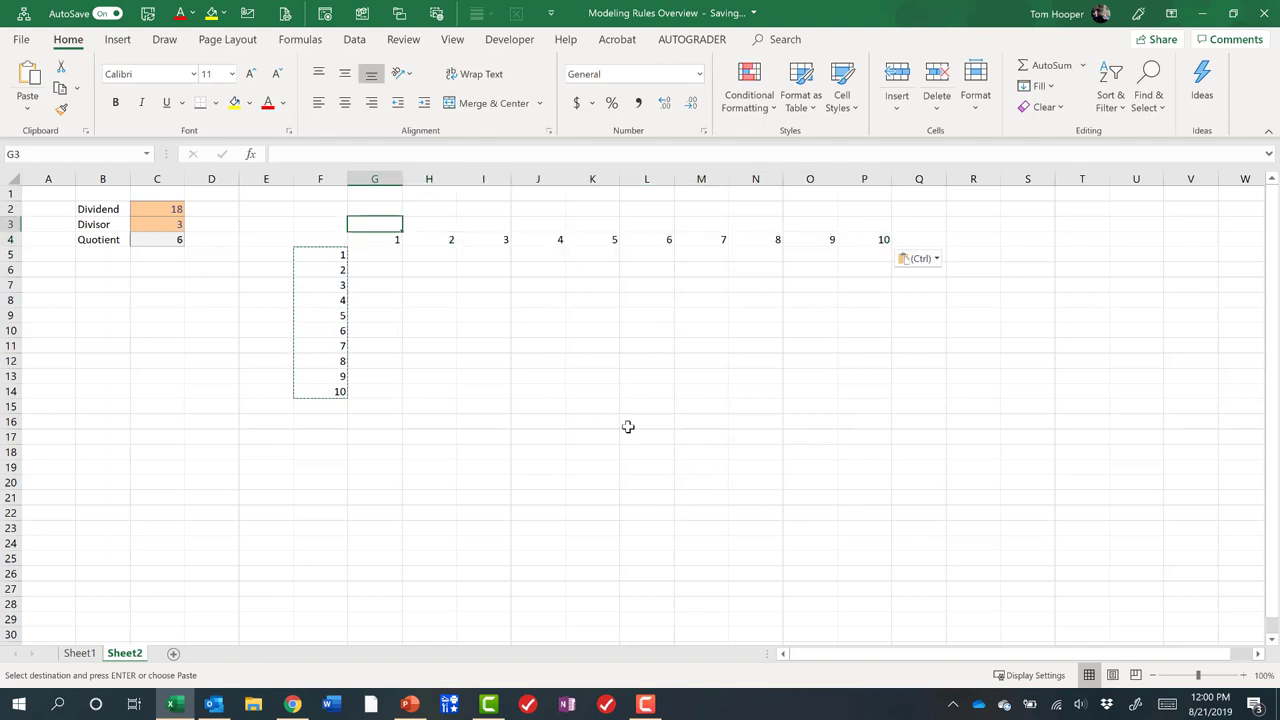
key(Escape)
text(Dividends)
key(Return)
key(Down)
key(Down)
key(Left)
key(Left)
text(Dic)
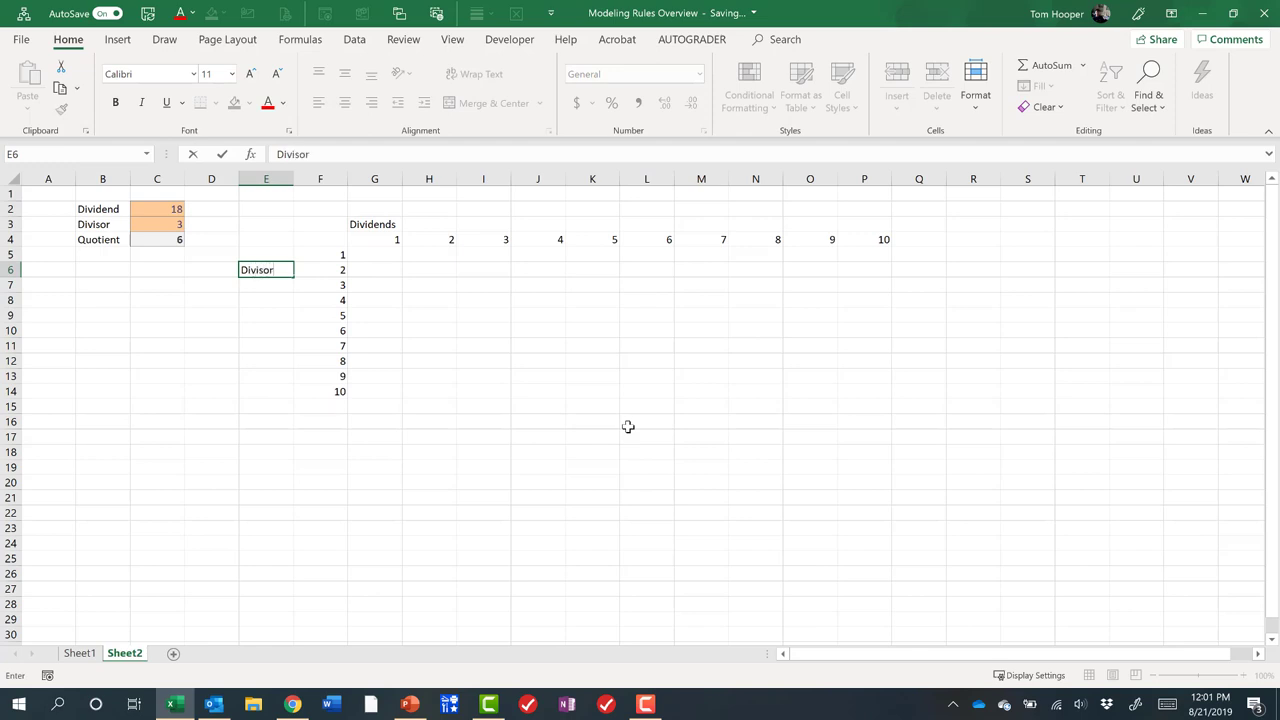
text(isors)
Finish the Divisors label and enter the mixed-reference formula =G$4/$F5 in G5.
key(ctrl+Return)
key(Right)
key(Right)
key(Up)
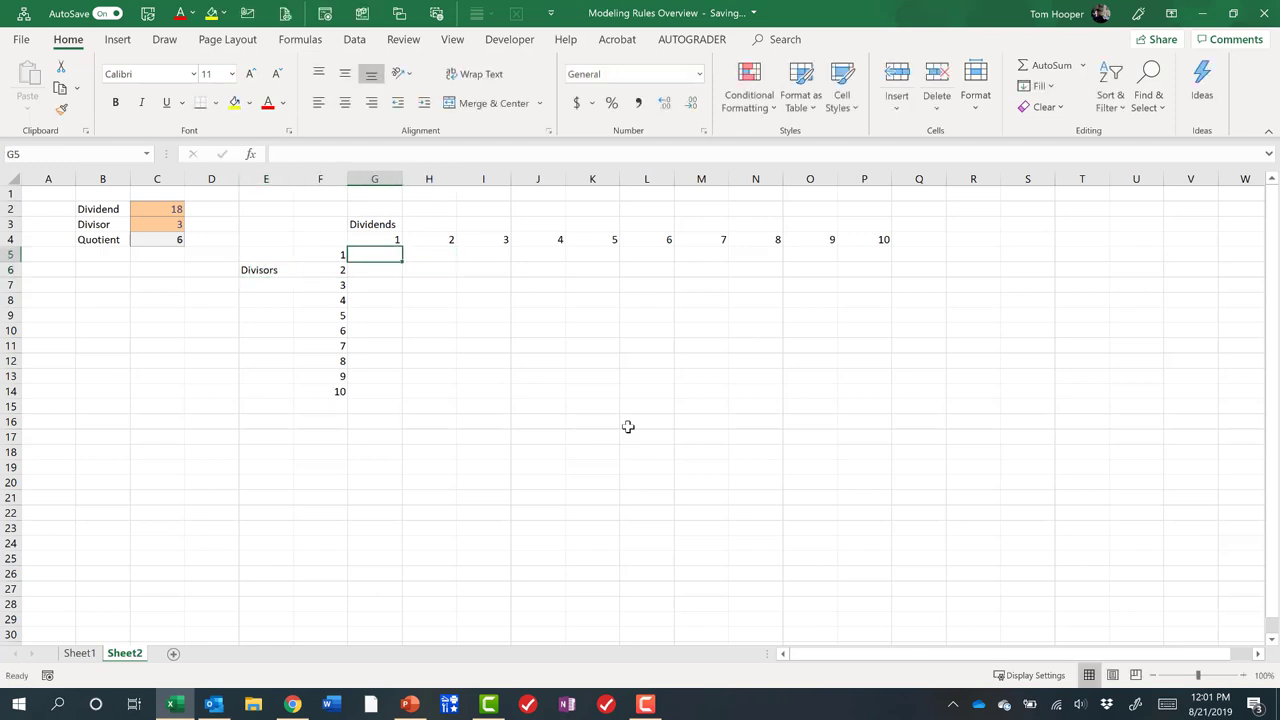
text(=)
key(Up)
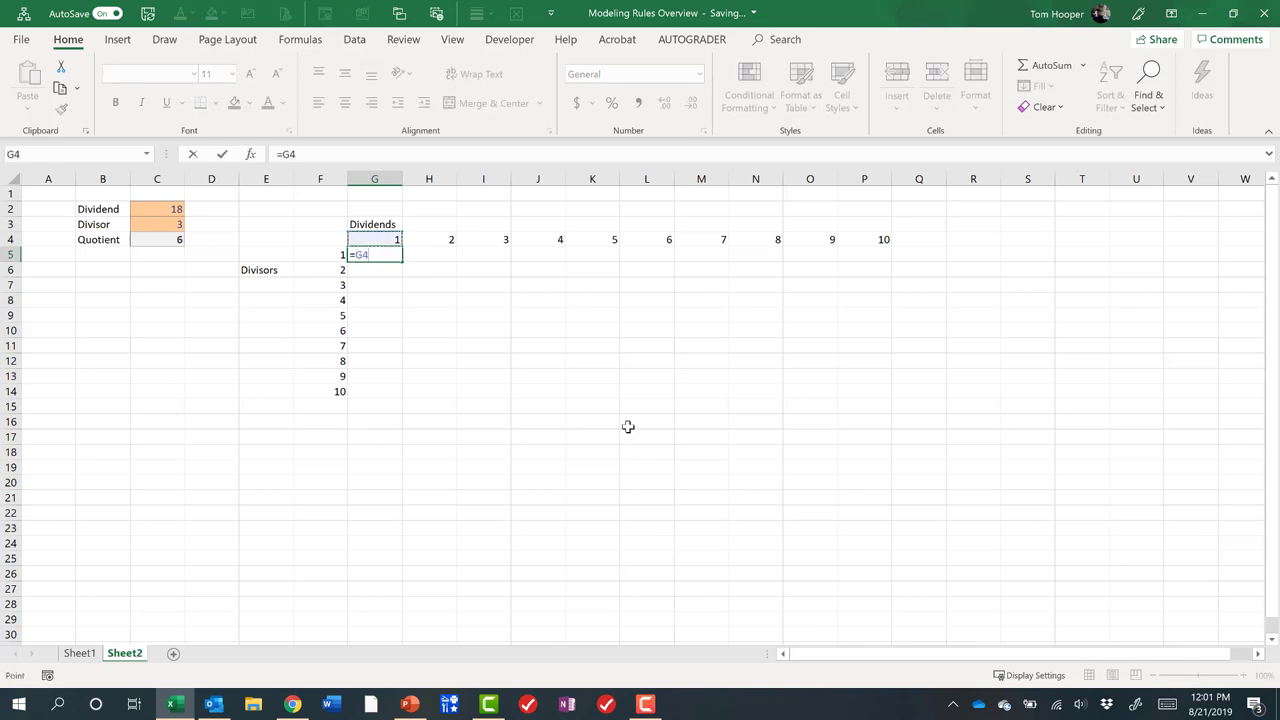
key(F4)
key(F4)
text(/)
key(Left)
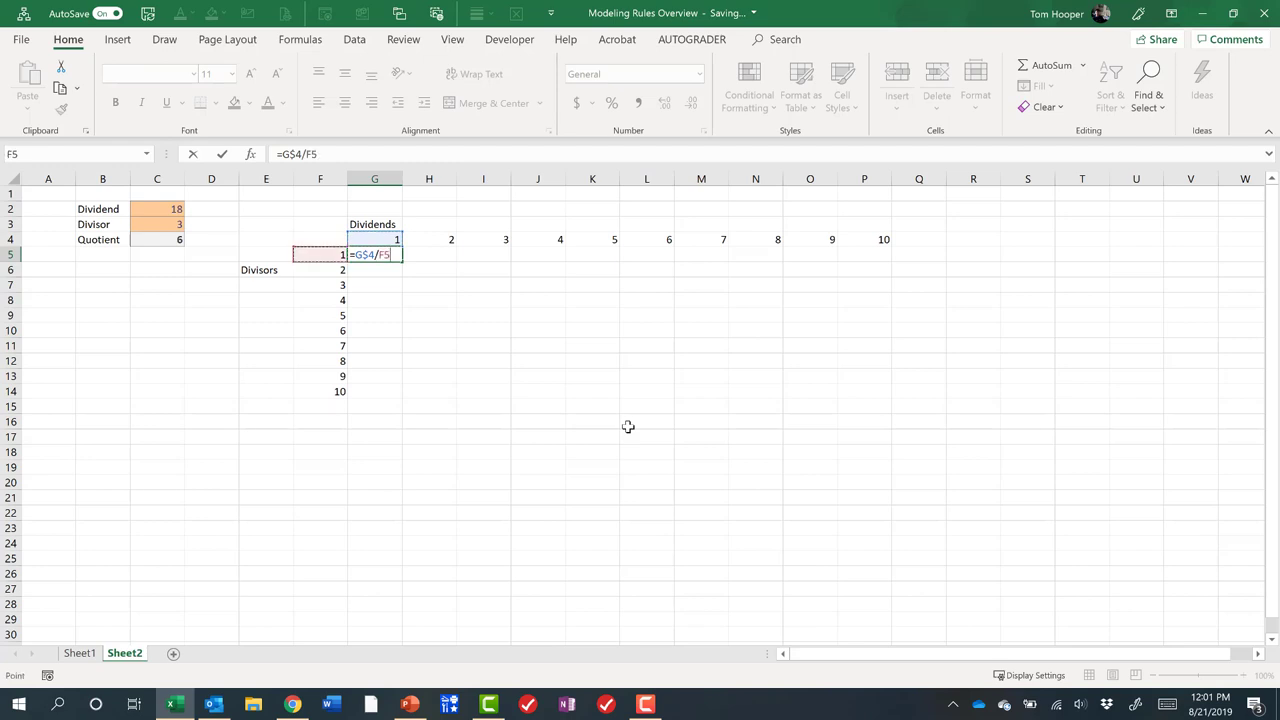
key(F4)
key(ctrl+Return)
Copy the G5 formula into the whole G5:P14 grid.
key(ctrl+c)
key(shift+Down)
key(shift+Down)
key(shift+Down)
key(shift+Down)
key(shift+Down)
key(shift+Down)
key(shift+Down)
key(shift+Down)
key(shift+Down)
key(shift+Right)
key(shift+Right)
key(shift+Right)
key(shift+Right)
key(shift+Right)
key(shift+Right)
key(shift+Right)
key(shift+Right)
key(shift+Right)
key(shift+Right)
key(ctrl+v)
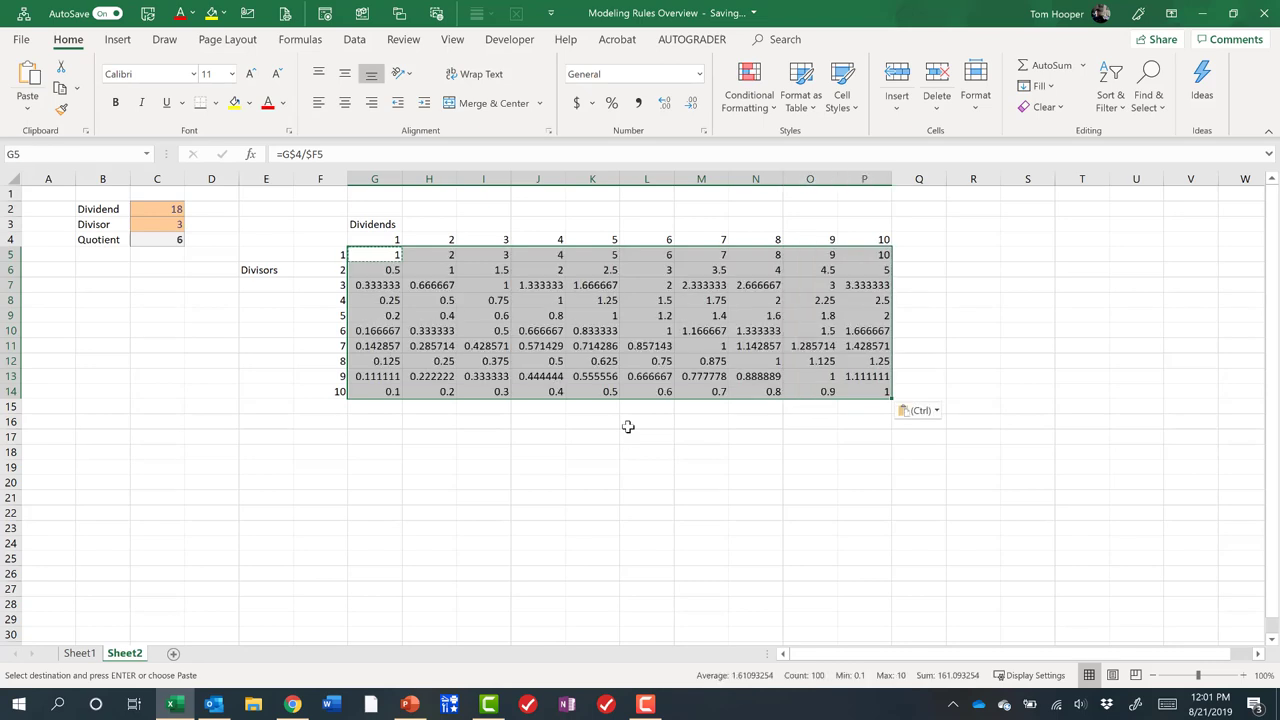
Check the copied formulas at several cells around the grid, ending back at G5.
key(Right)
key(Right)
key(Right)
key(Right)
key(Right)
key(Right)
key(Right)
key(Up)
key(Down)
key(Down)
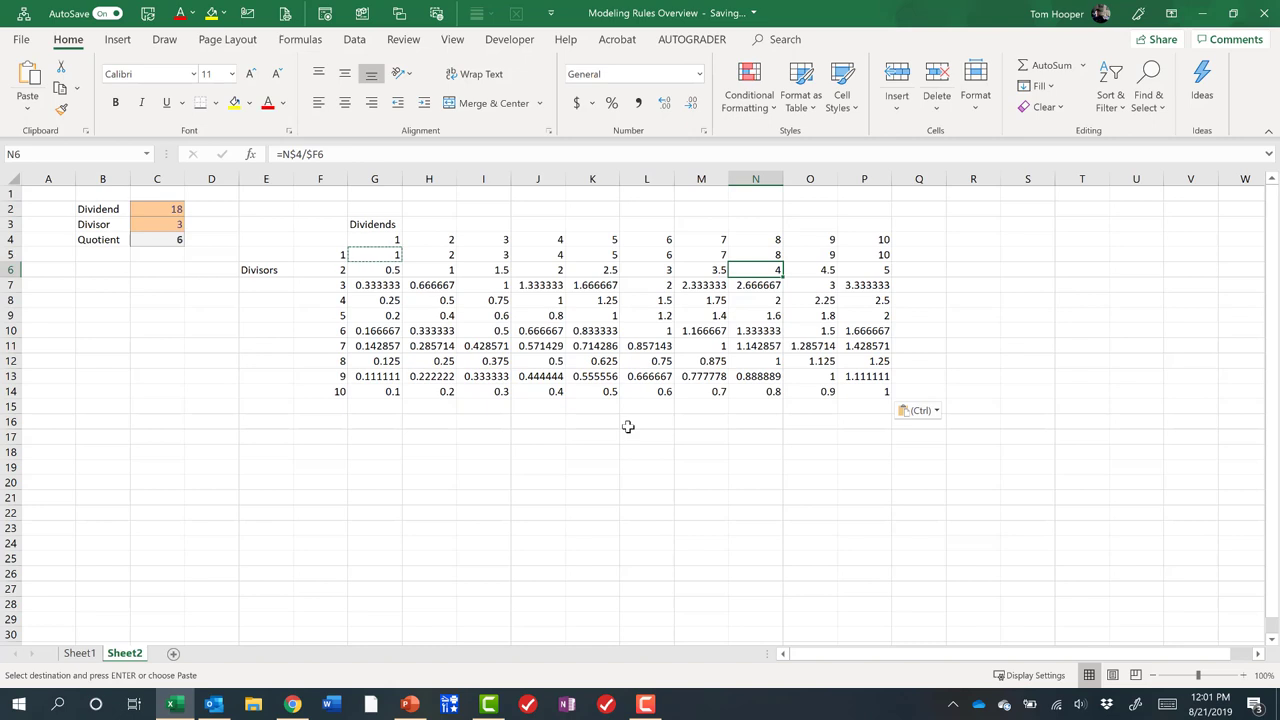
key(Down)
key(Left)
key(Left)
key(Left)
key(Up)
key(Up)
key(Up)
key(Right)
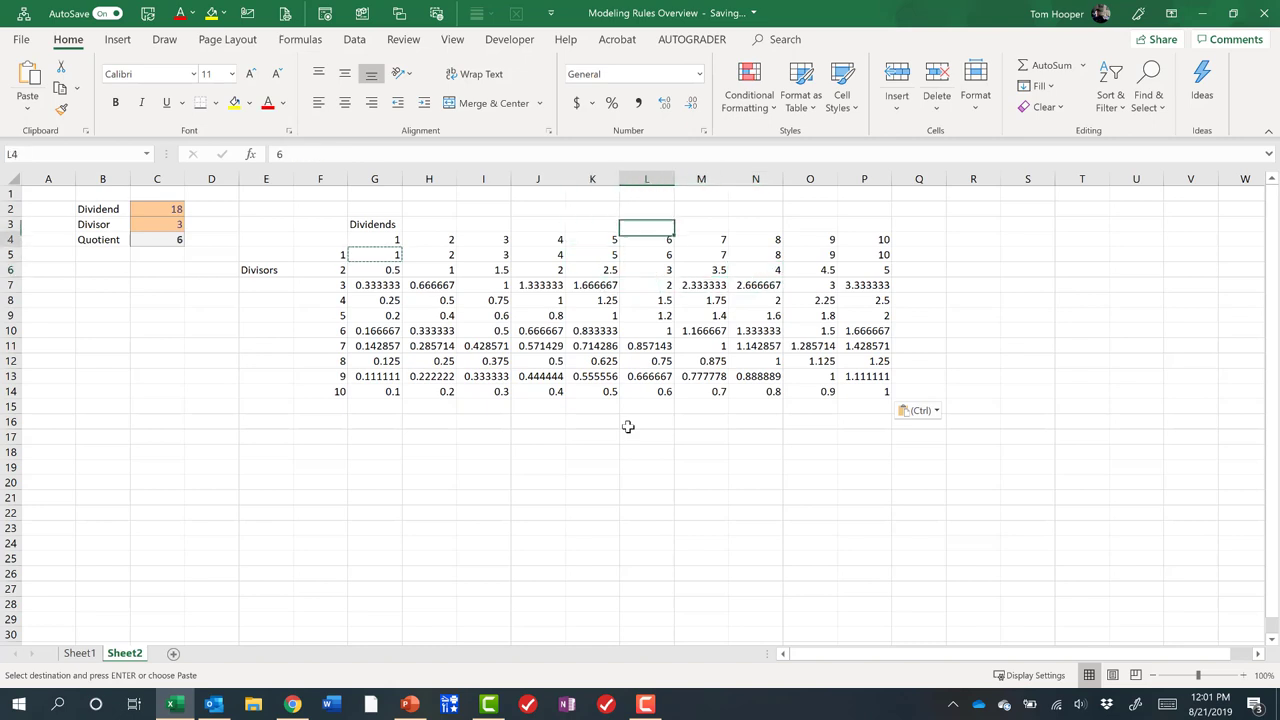
key(Down)
key(Down)
key(Down)
key(Down)
key(Down)
key(Down)
key(Down)
key(Down)
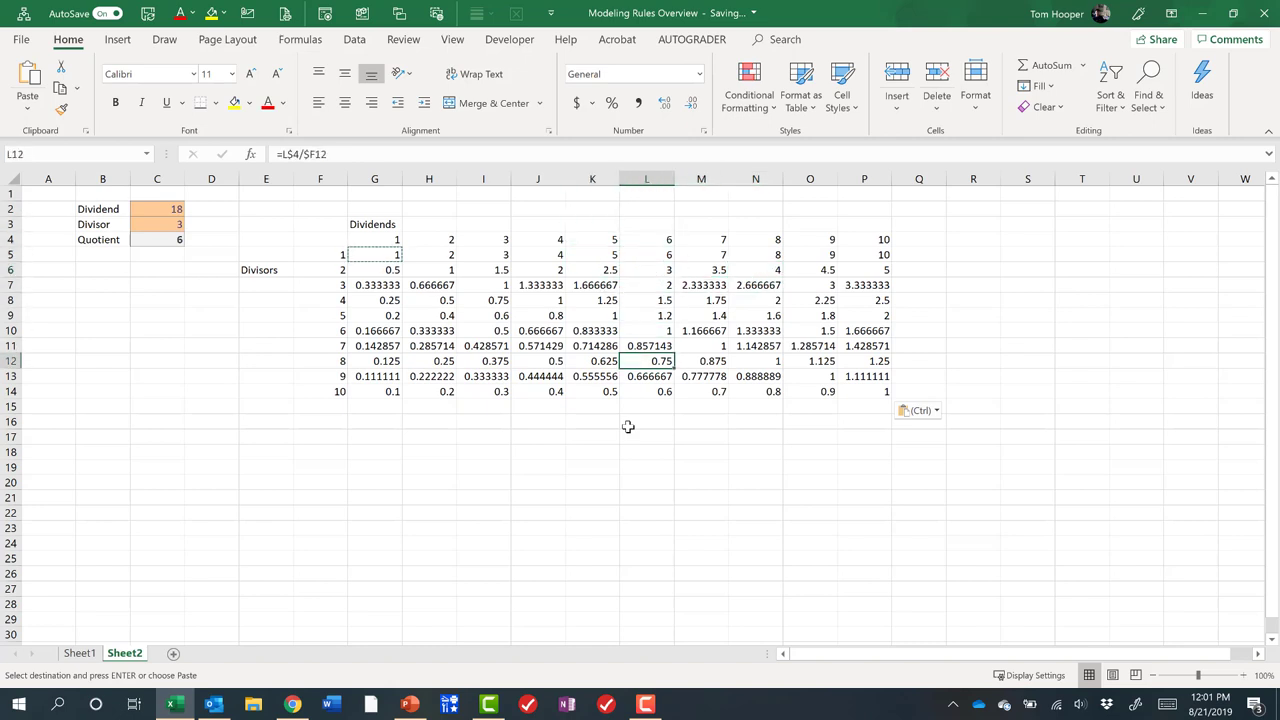
key(Left)
key(Left)
key(Left)
key(Left)
key(Left)
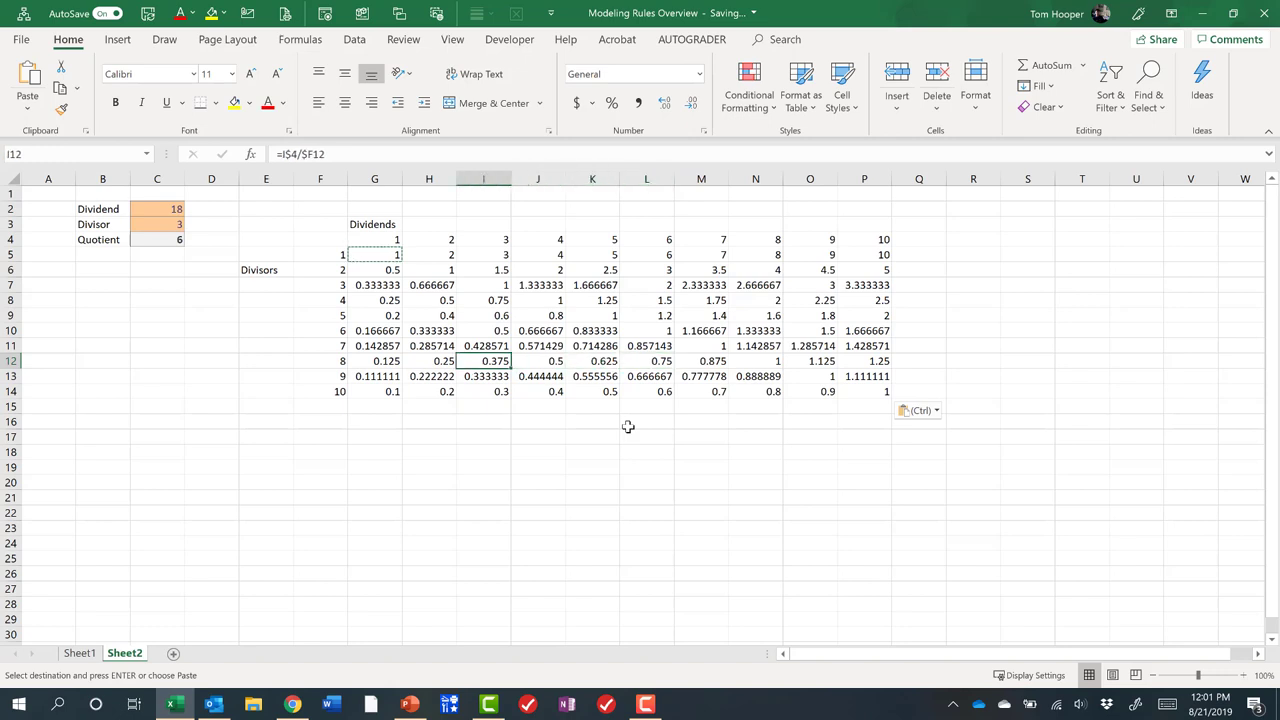
key(ctrl+Up)
key(Down)
key(Down)
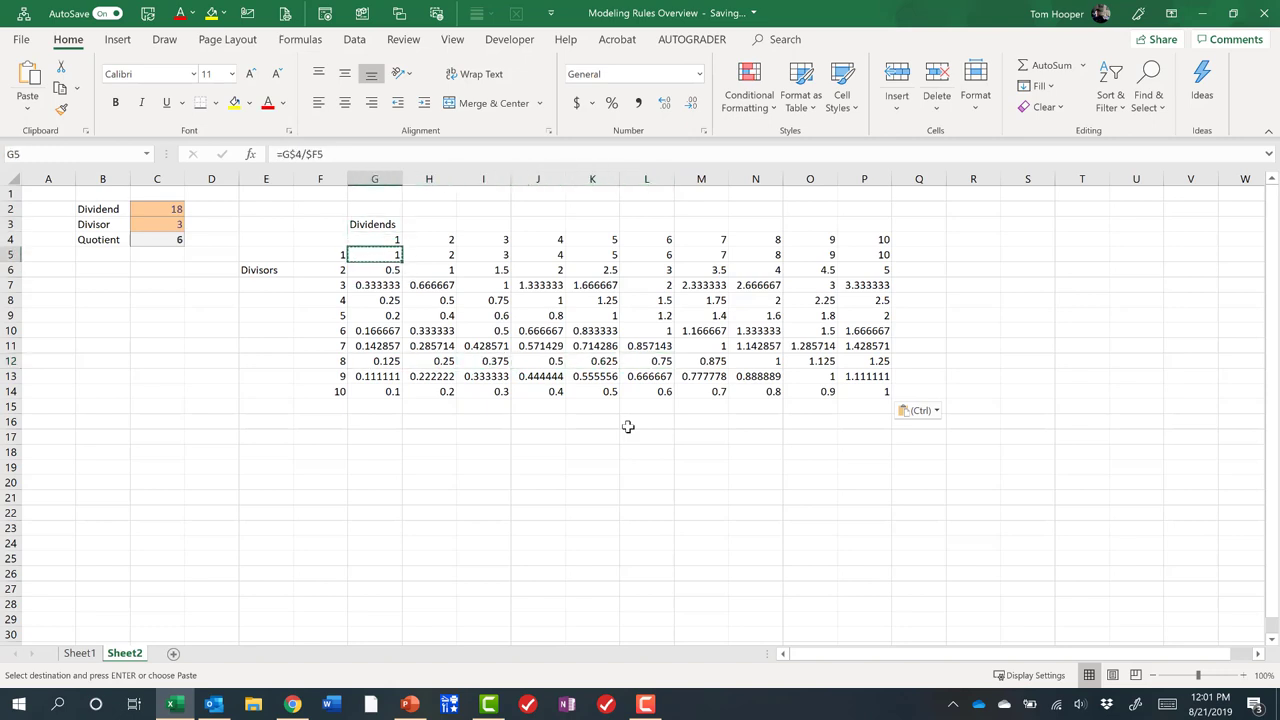
key(ctrl+Right)
key(ctrl+Left)
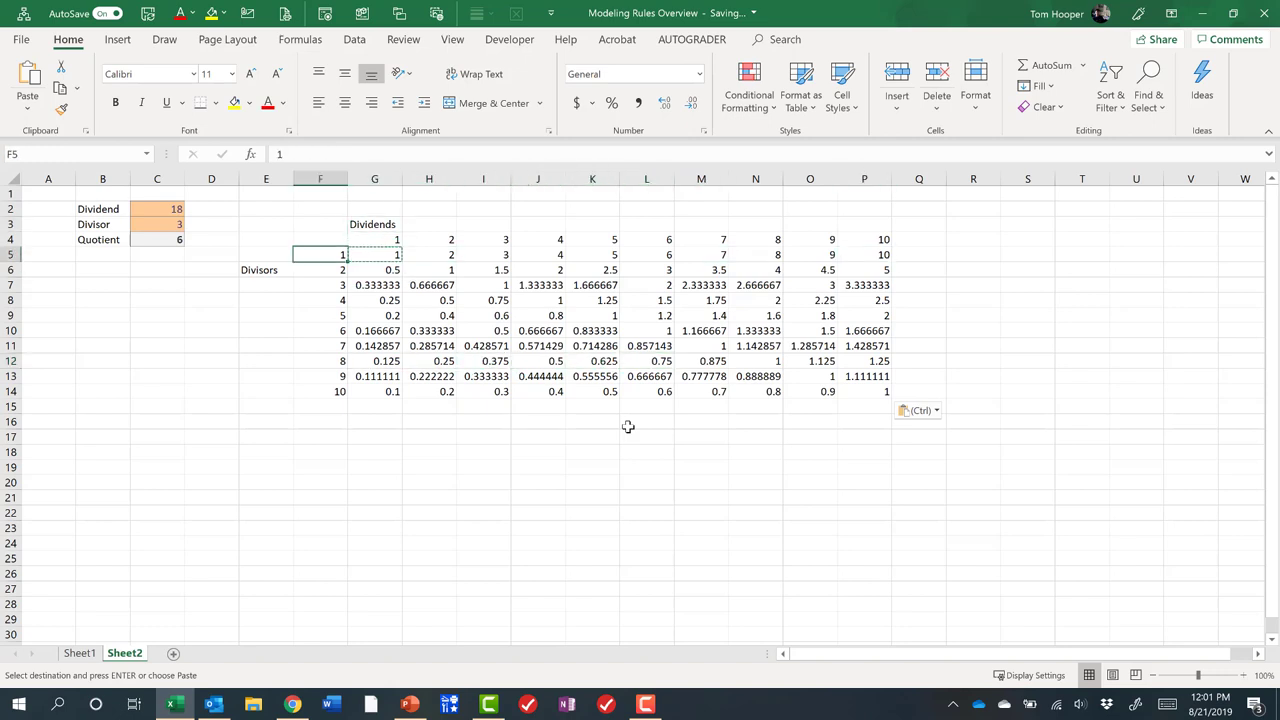
key(Right)
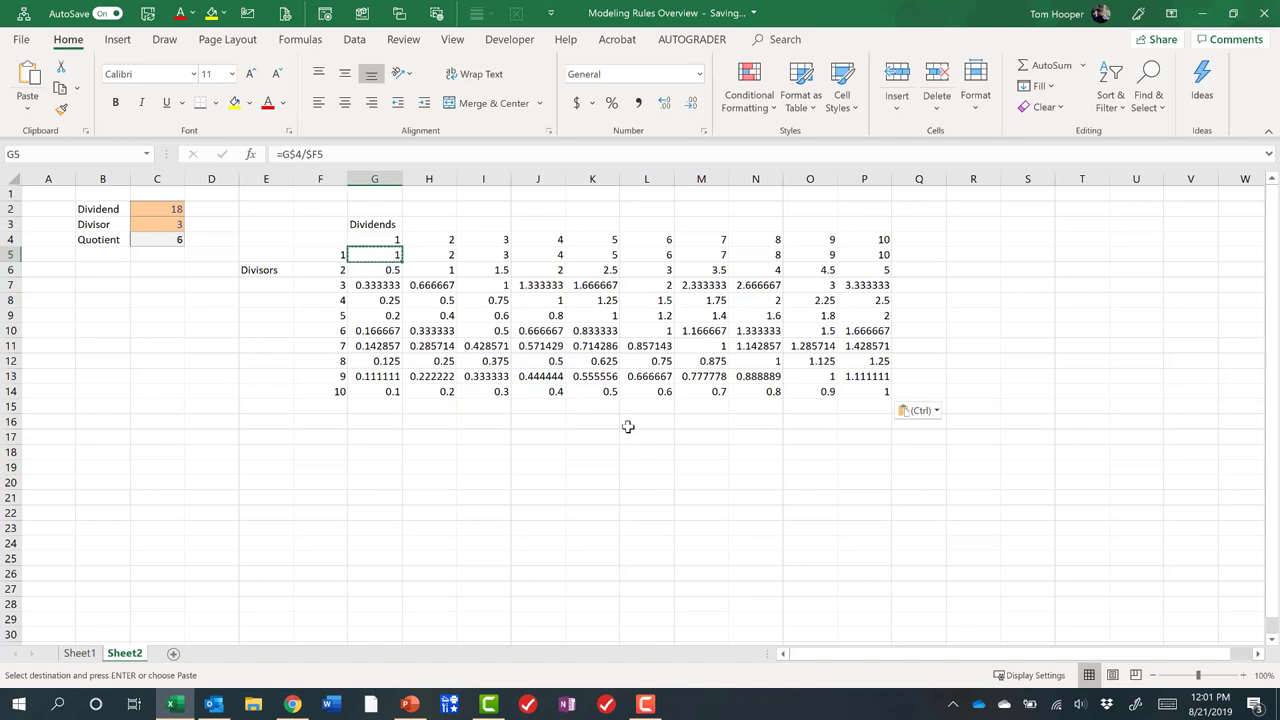
Copy G5:P14 and paste it as values only at G17:P26.
key(ctrl+shift+Down)
key(ctrl+shift+Right)
key(ctrl+c)
key(ctrl+Down)
key(Down)
key(Down)
key(Down)
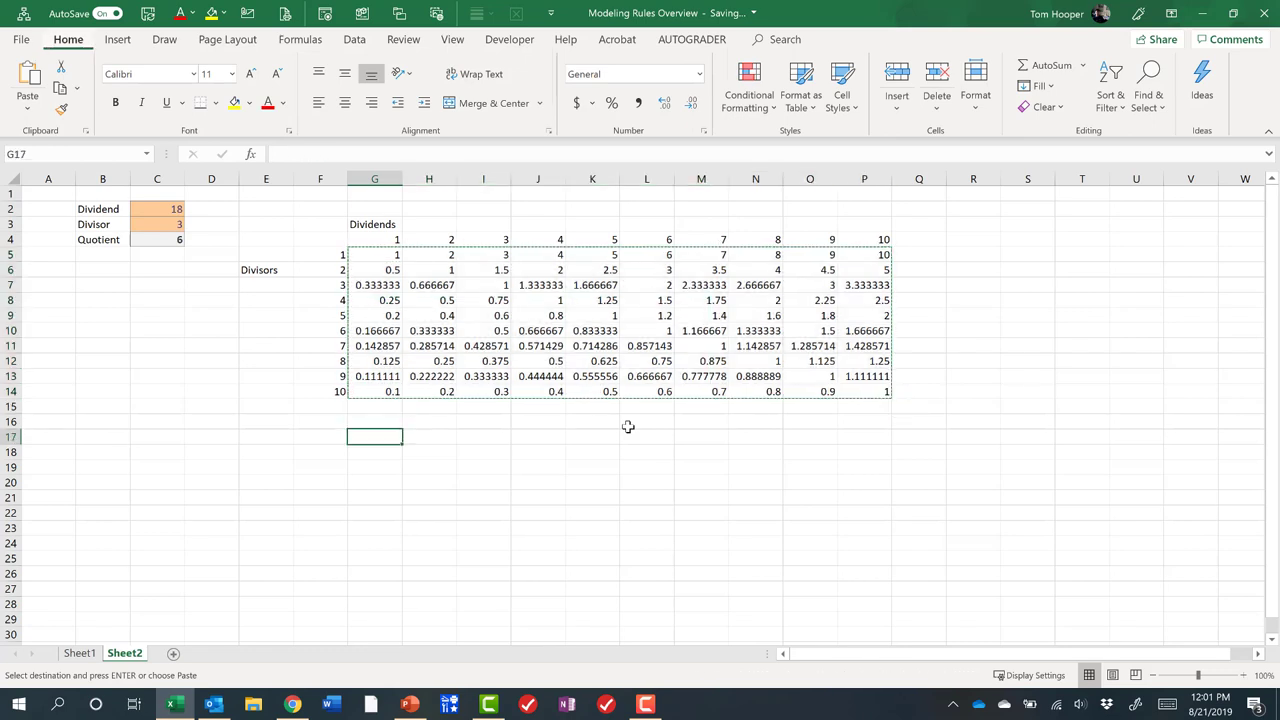
key(ctrl+alt+v)
key(v)
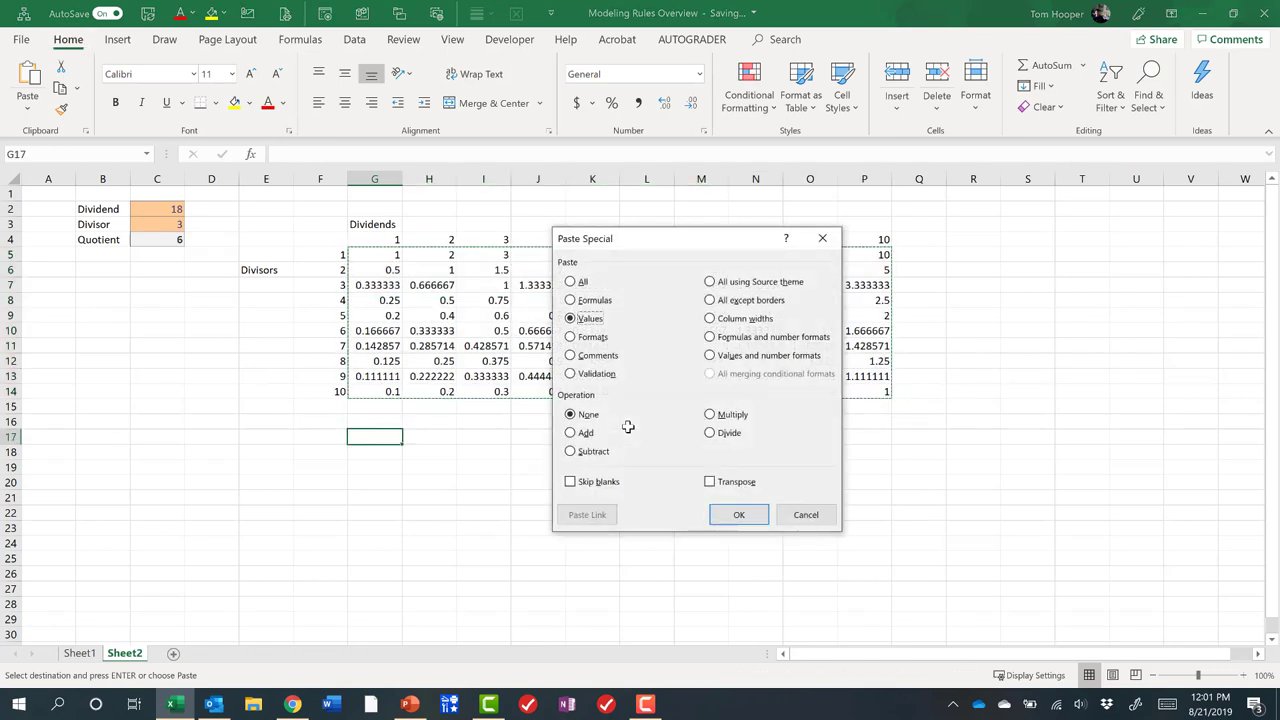
key(Return)
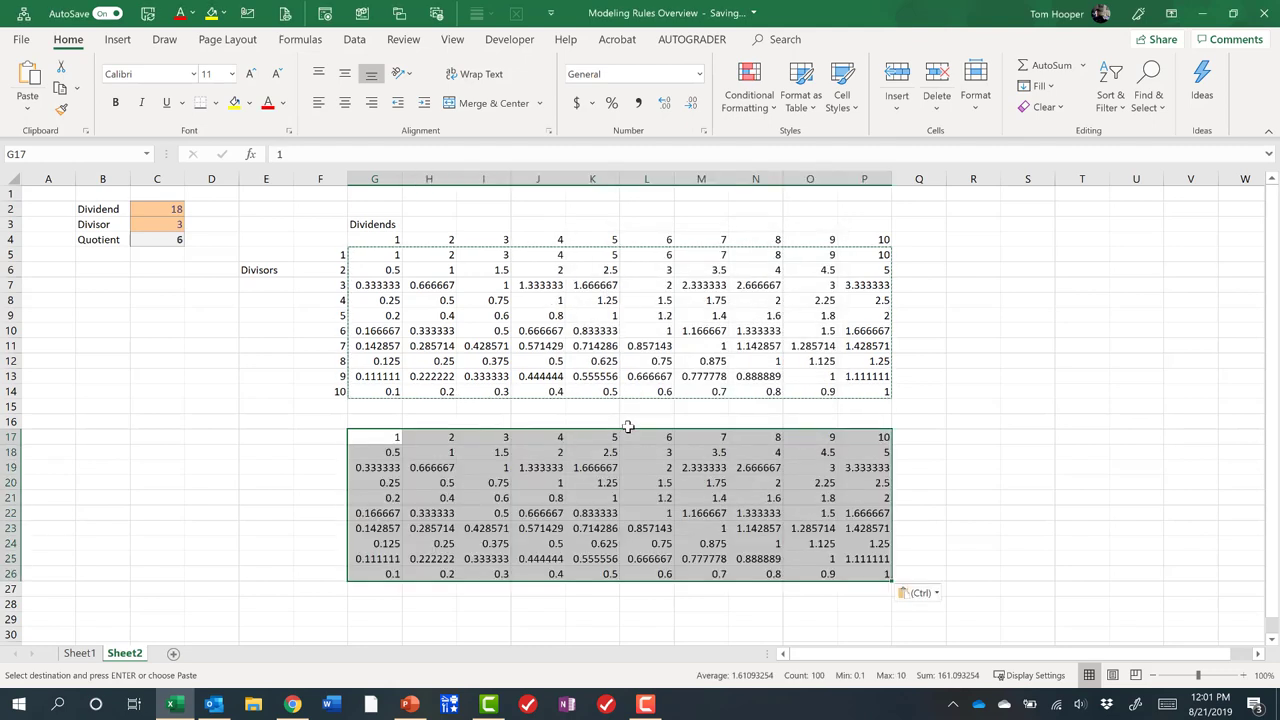
Clear the formulas from the original G5:P14 grid.
key(ctrl+Up)
key(ctrl+Up)
key(Down)
key(Down)
key(ctrl+shift+Down)
key(ctrl+shift+Right)
key(Delete)
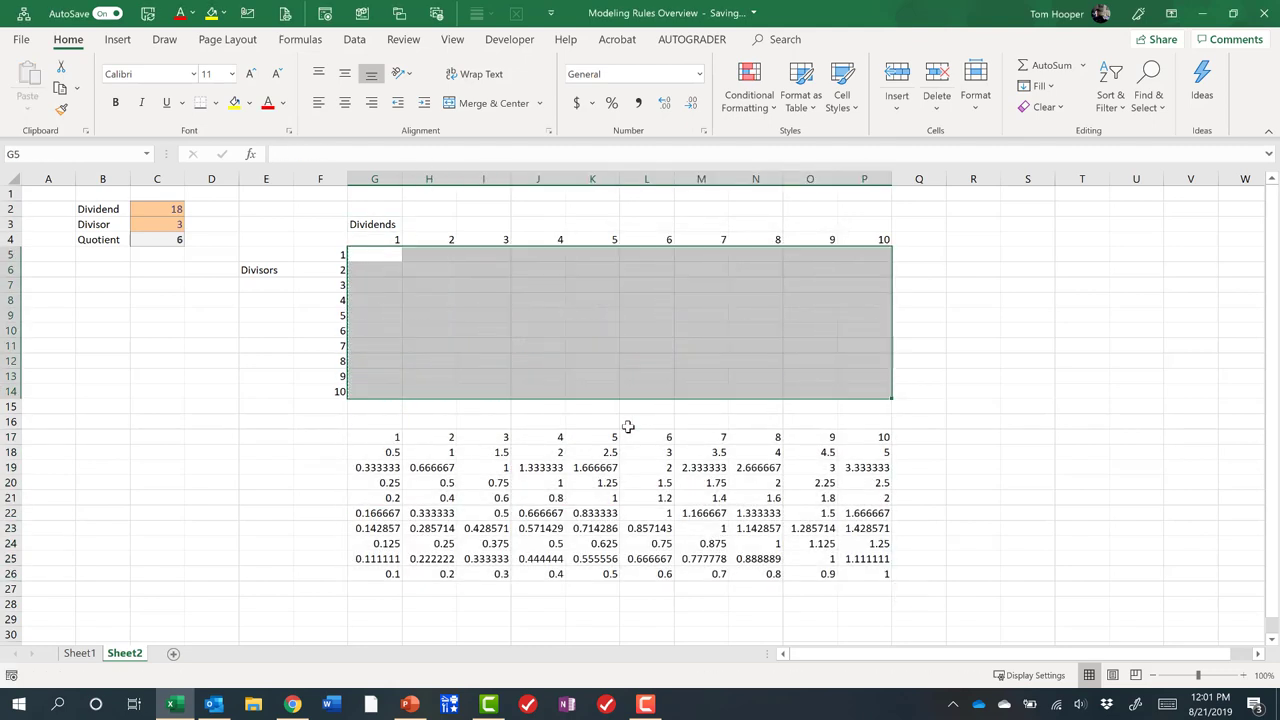
Highlight the dividend row G4:P4, divisor column F5:F14 and empty results area G5:P14.
key(shift+BackSpace)
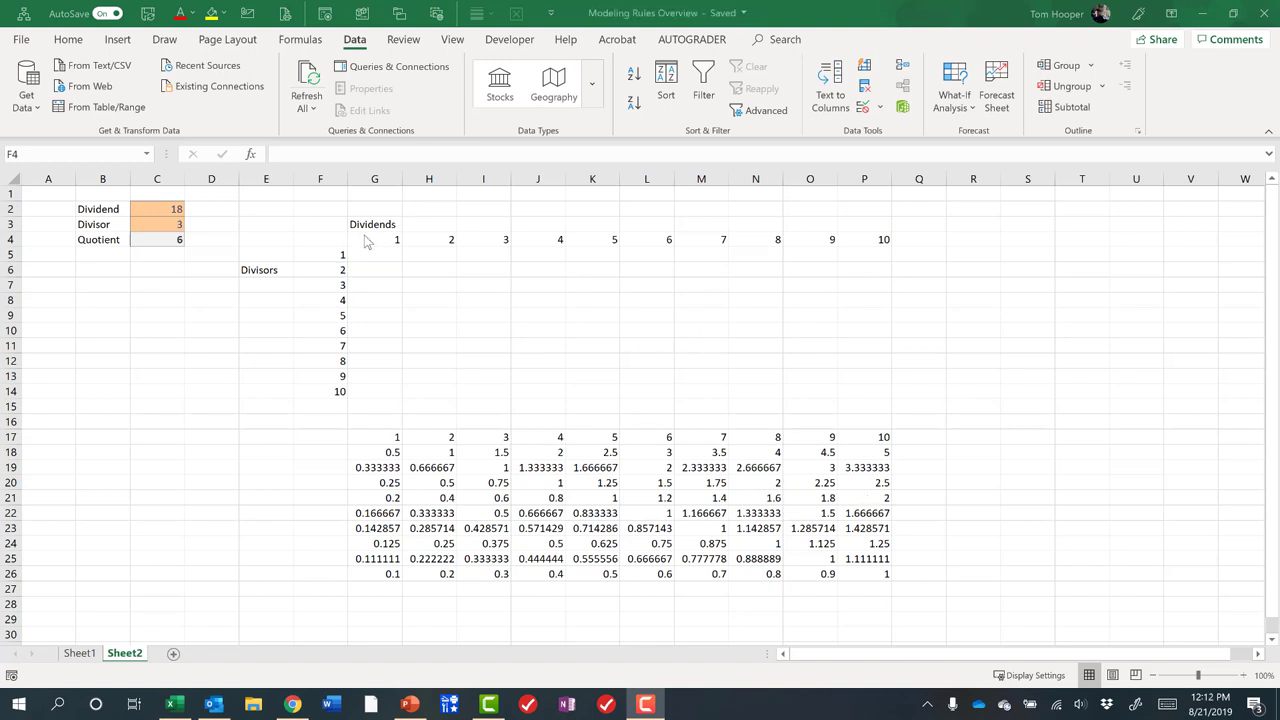
drag(371, 238, 862, 242)
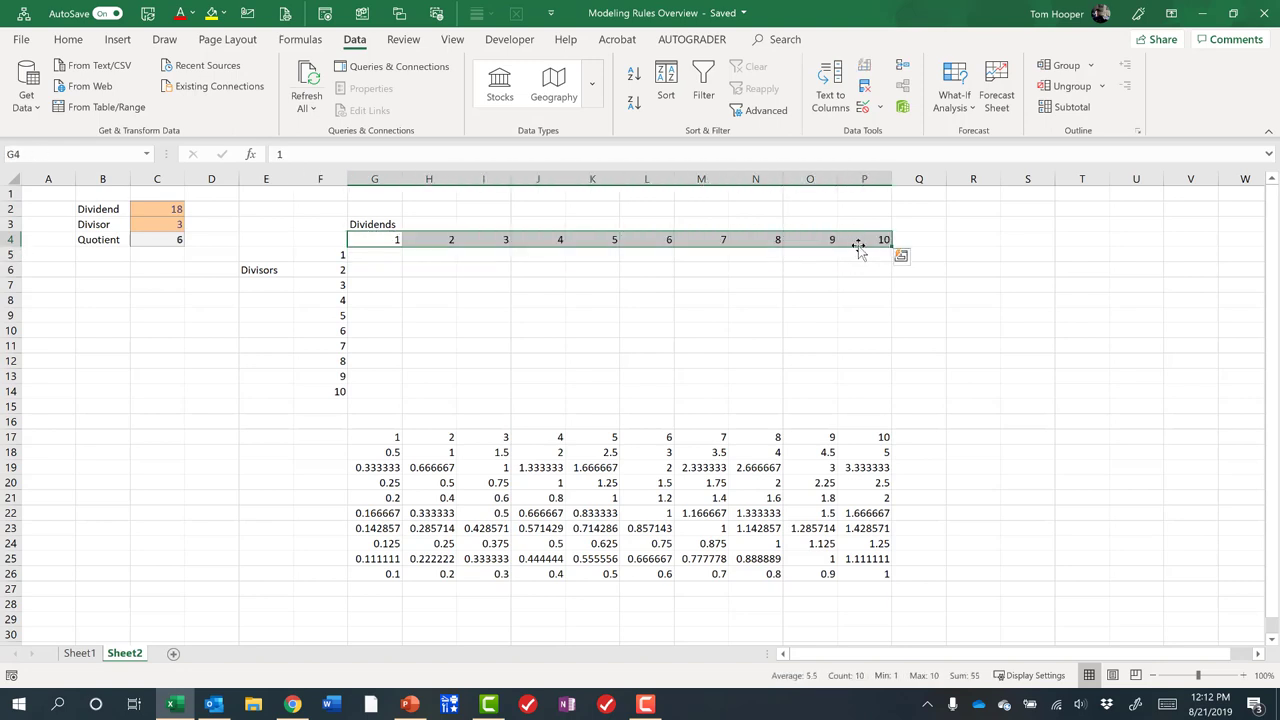
drag(317, 259, 306, 386)
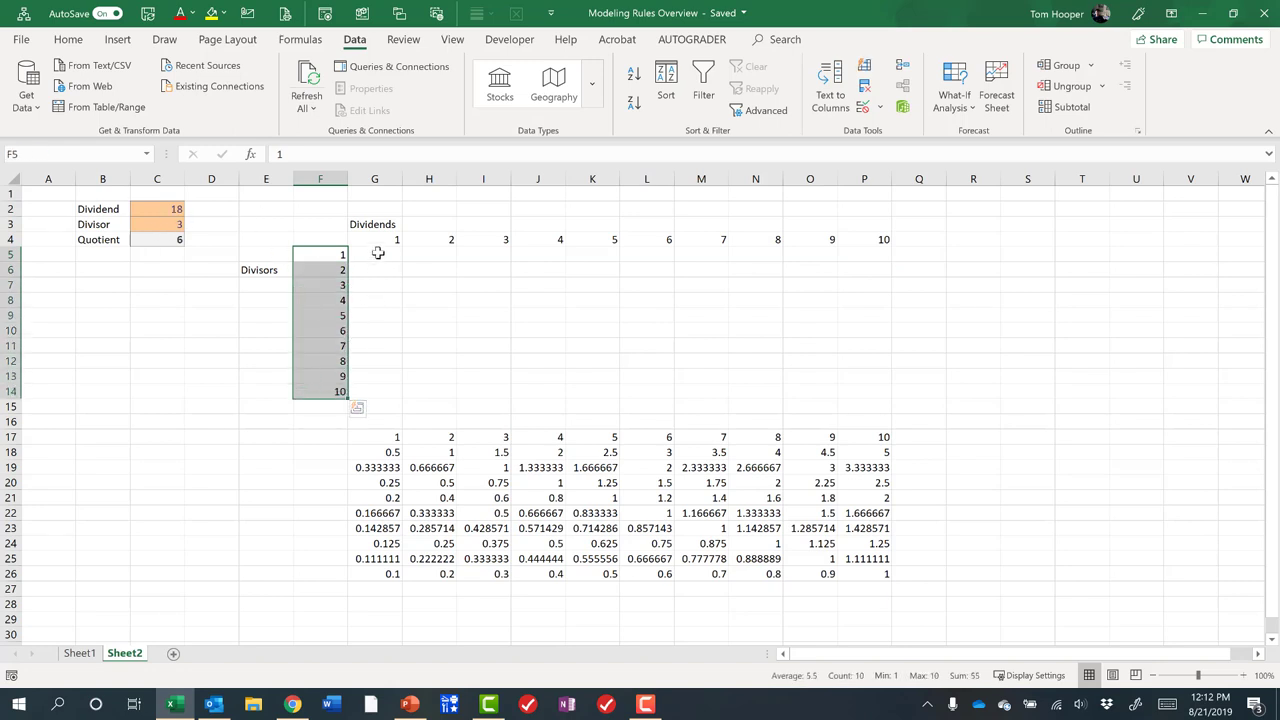
drag(374, 252, 868, 395)
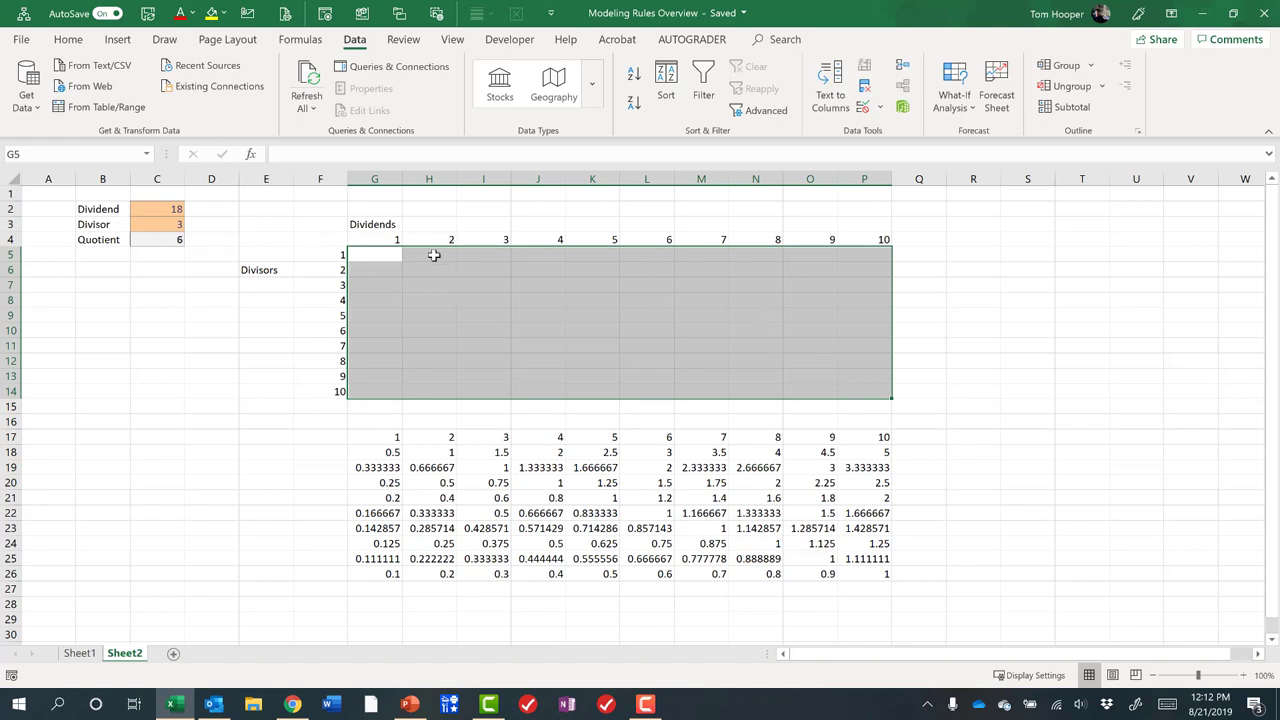
Enter =C4 in F4 and select the table range F4:P14.
click(333, 240)
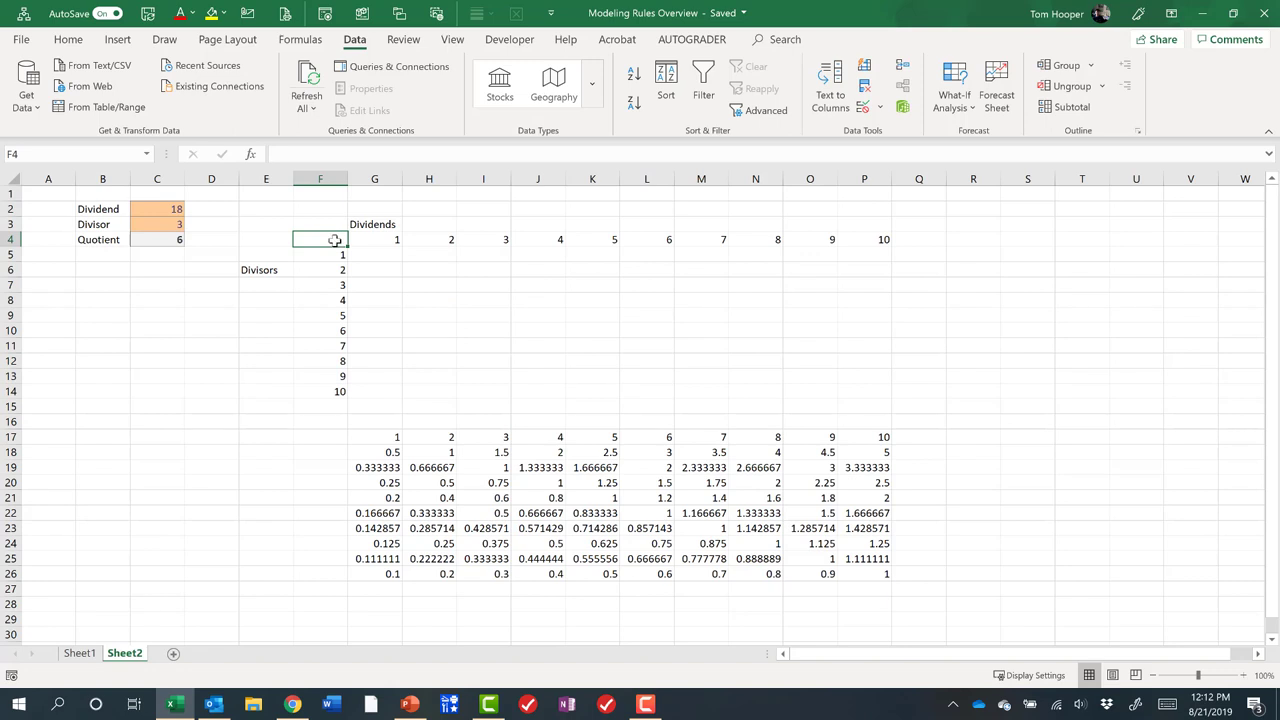
text(=)
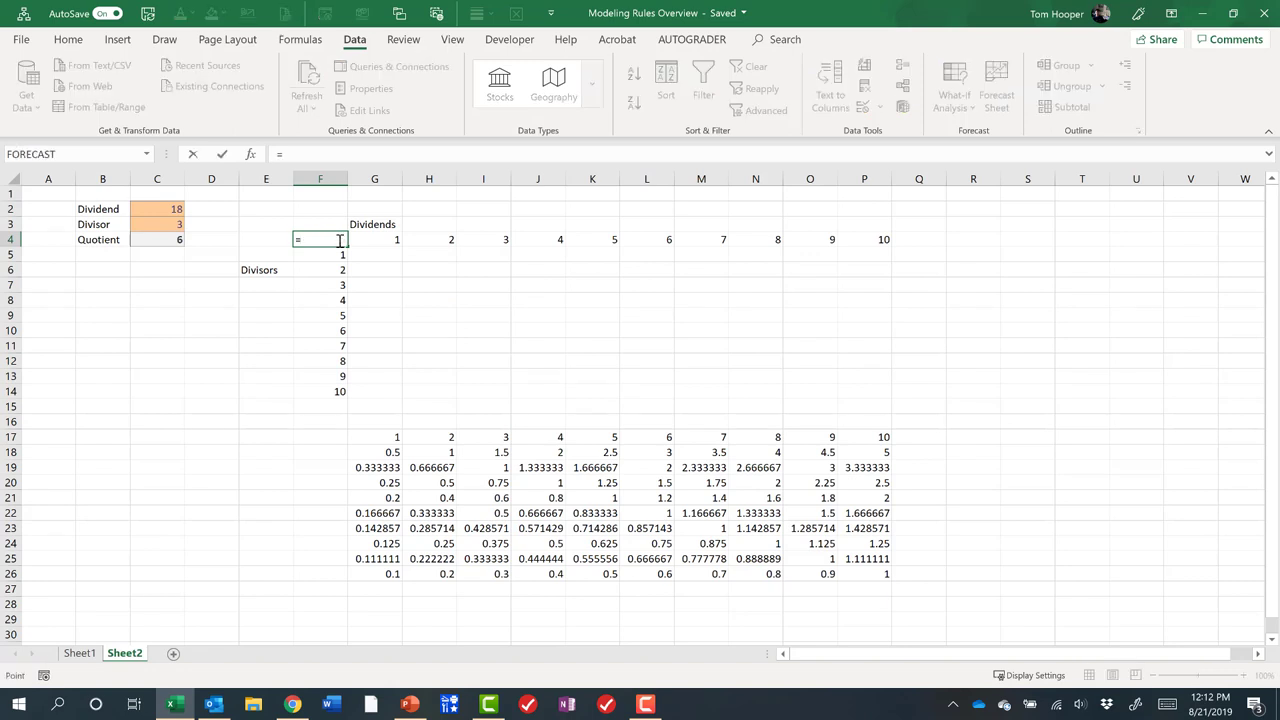
key(Left)
key(Left)
key(Left)
key(ctrl+Return)
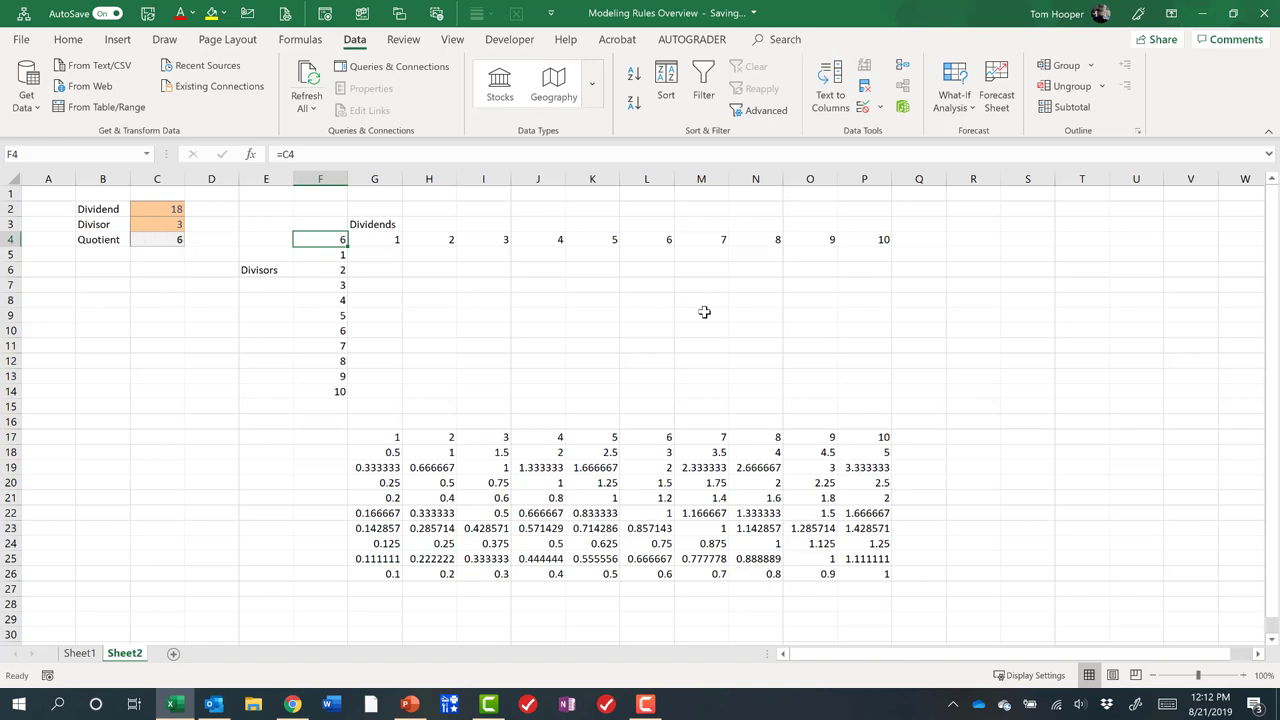
key(ctrl+shift+Down)
key(ctrl+shift+Right)
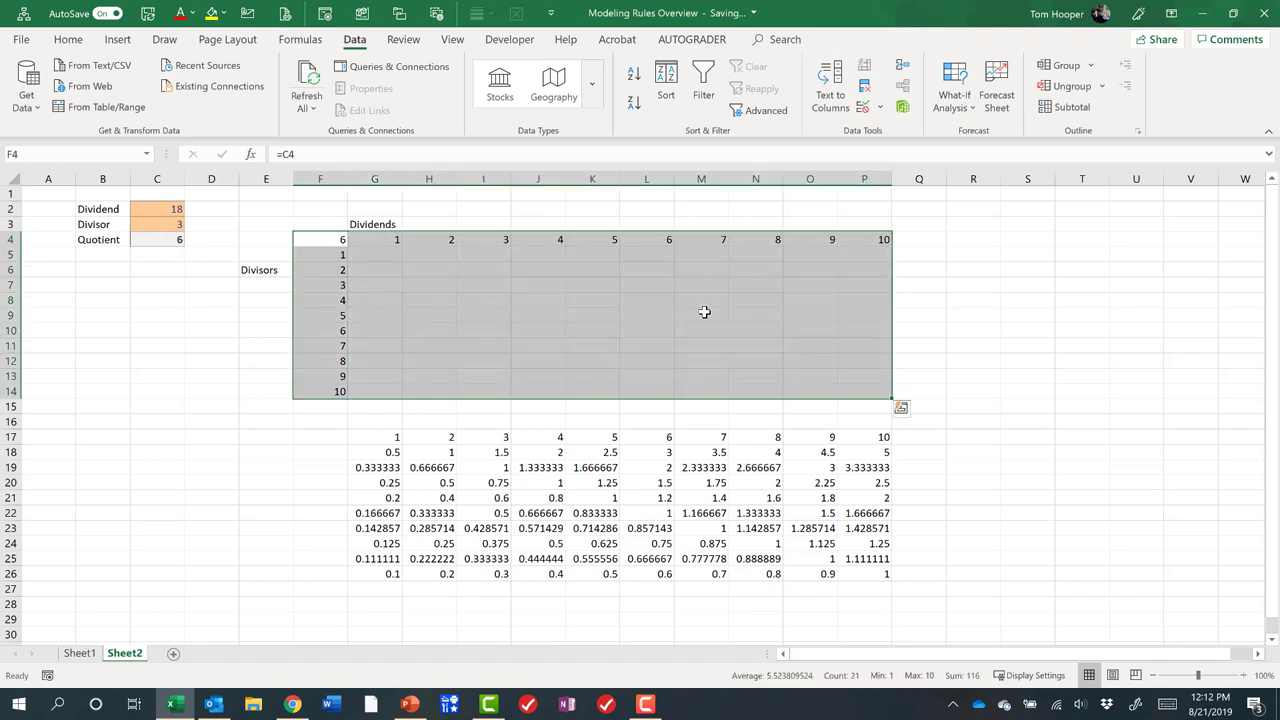
Create the Data Table with C2 as row input cell and C3 as column input cell.
key(alt+a)
key(w)
key(t)
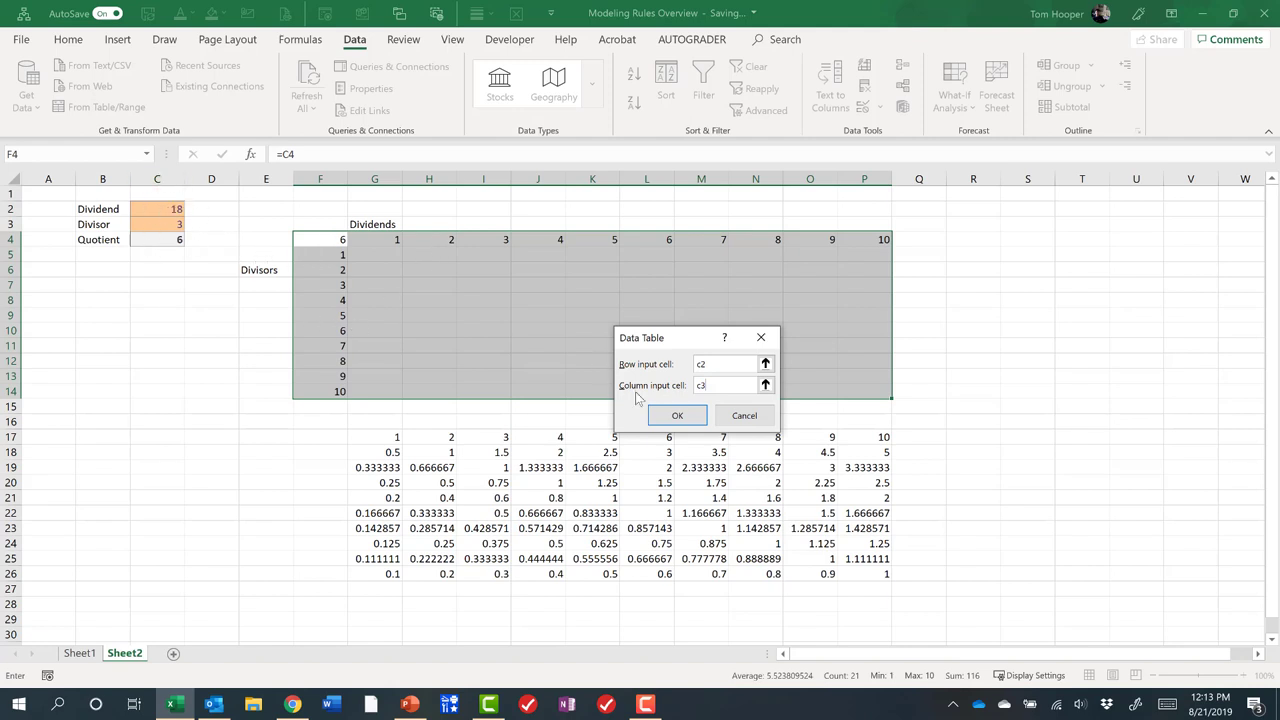
click(675, 415)
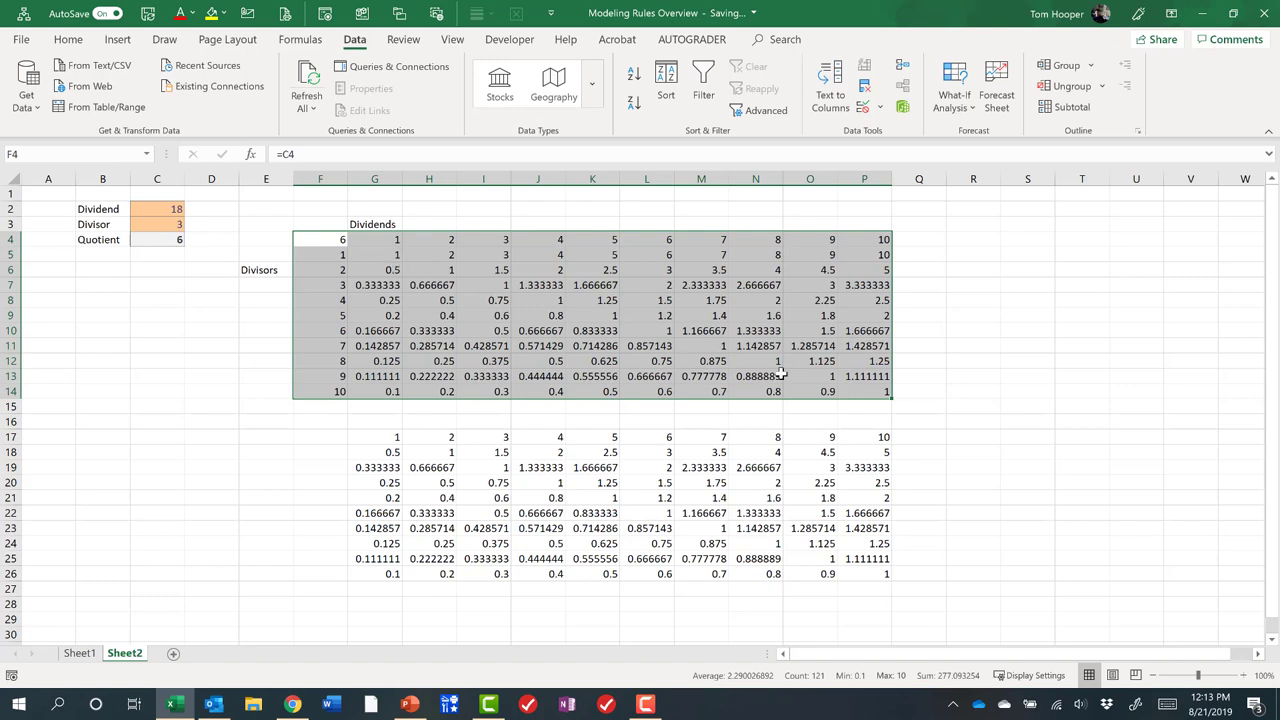